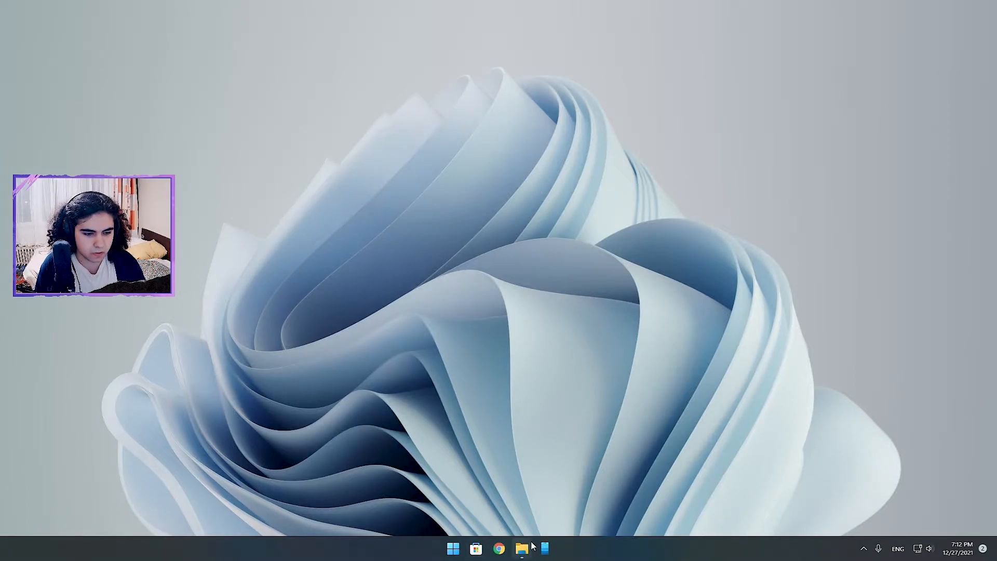
# Create a folder named PaperServer1.18.1 on the Desktop in File Explorer and open it.
pyautogui.click(522, 548)
pyautogui.moveTo(283, 69); pyautogui.dragTo(316, 74)
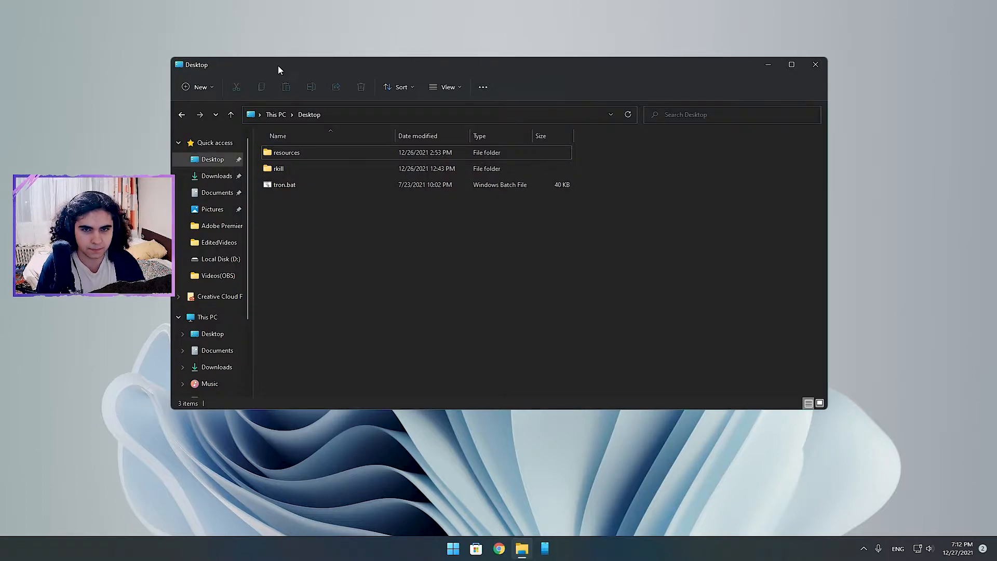
pyautogui.moveTo(286, 64); pyautogui.dragTo(263, 65)
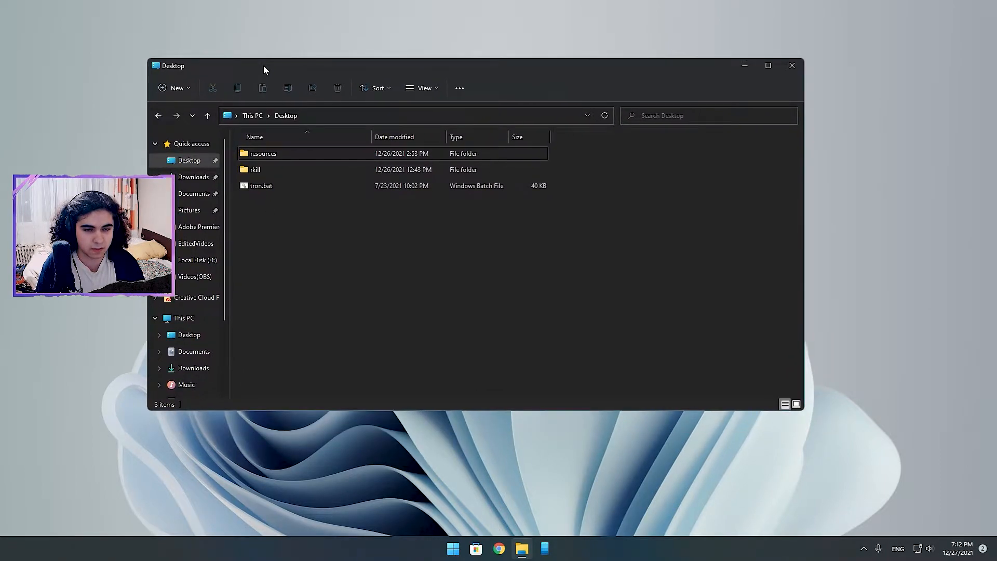
pyautogui.rightClick(298, 238)
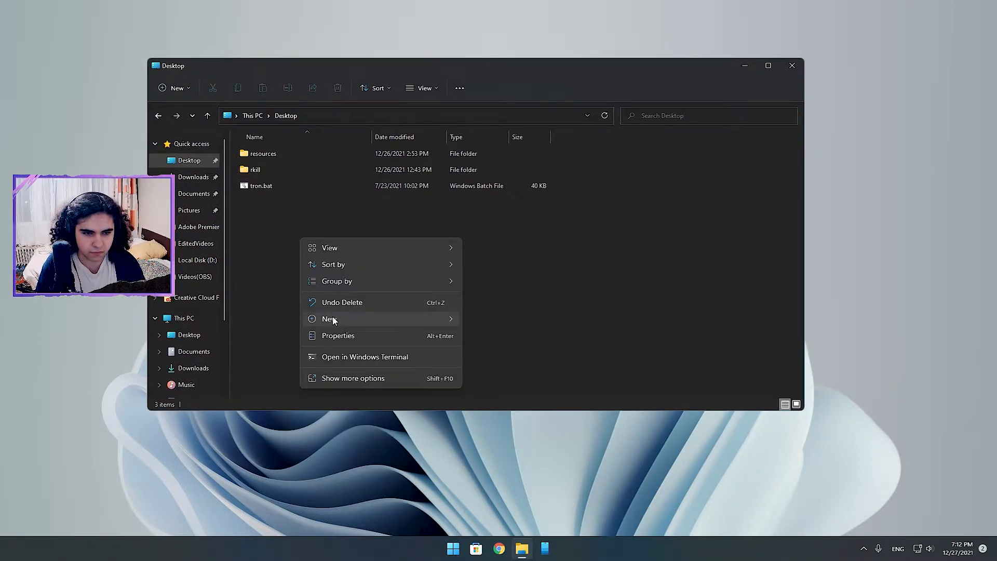
pyautogui.moveTo(333, 319)
pyautogui.click(531, 326)
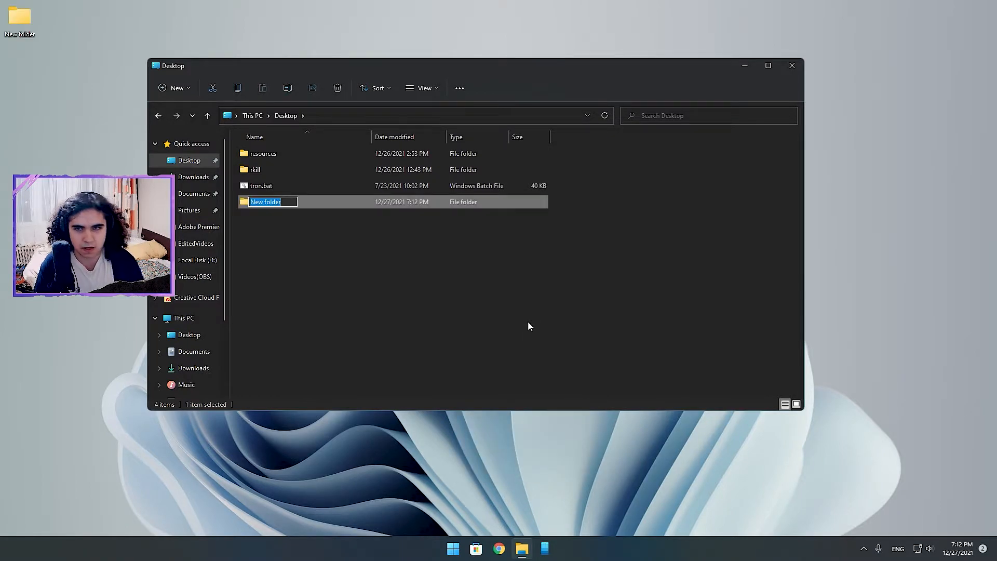
pyautogui.press('BackSpace')
pyautogui.write('Paper Server 1.18.1')
pyautogui.press('Return')
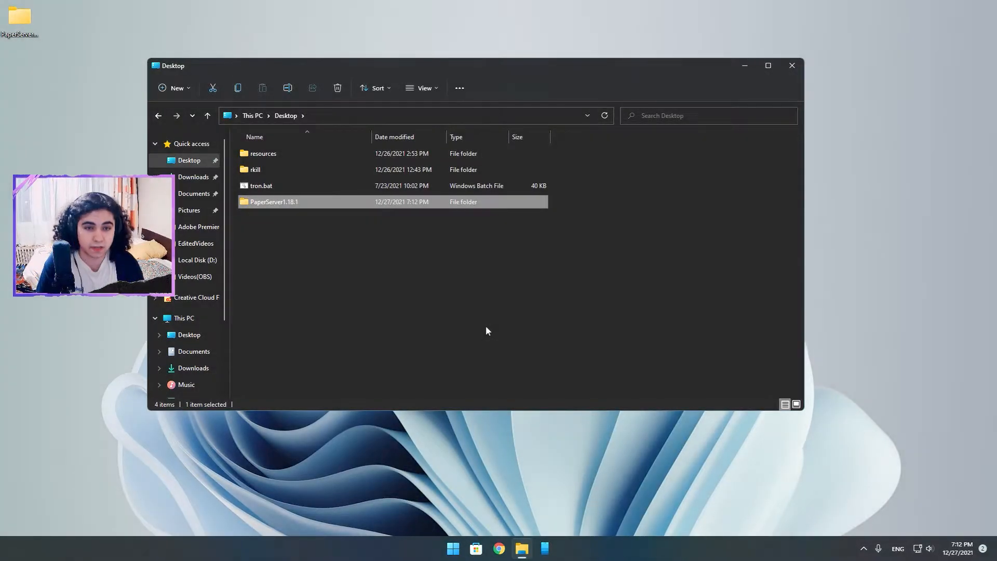
pyautogui.doubleClick(330, 206)
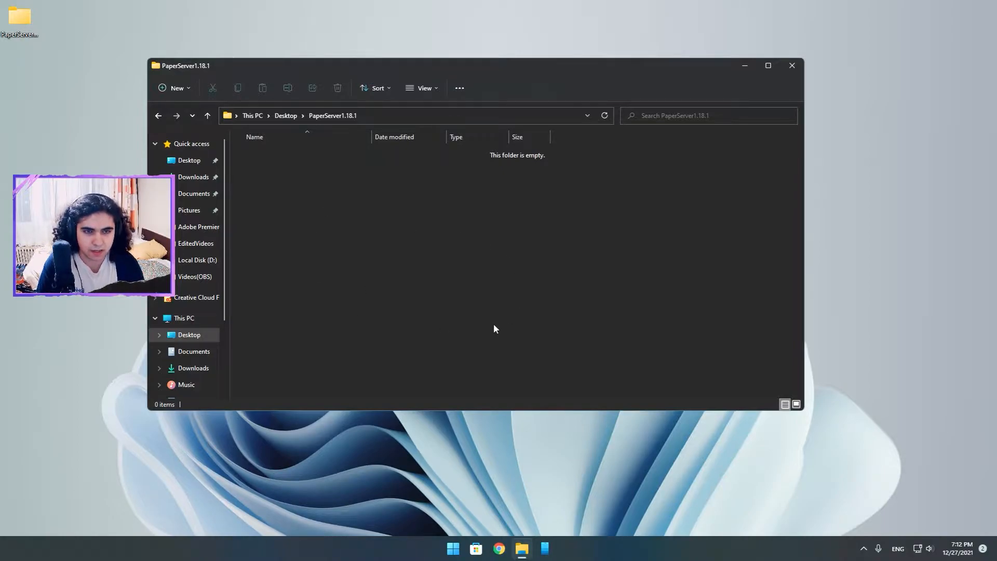
pyautogui.moveTo(419, 70); pyautogui.dragTo(438, 77)
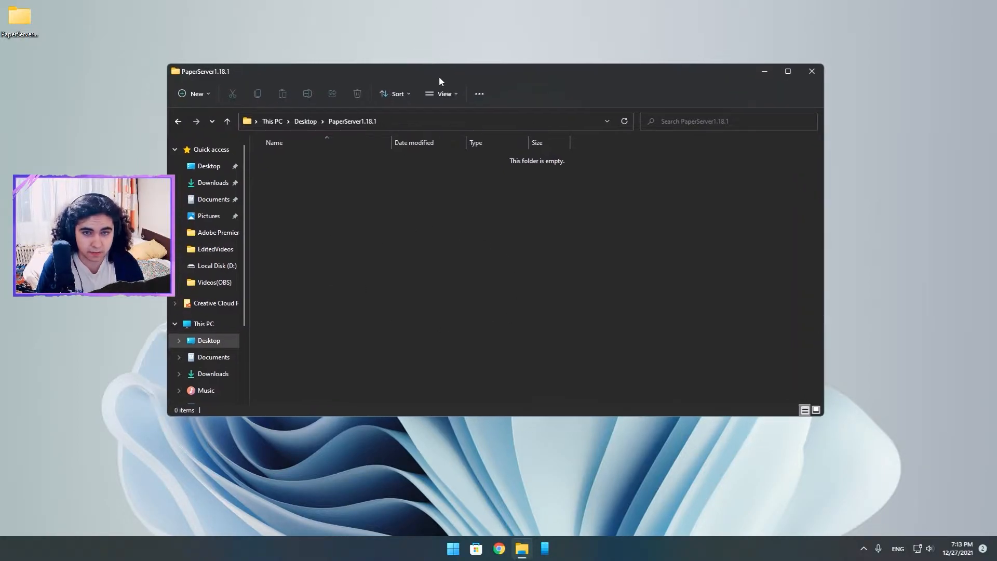
# Switch to Chrome and examine the Windows download options for JDK 17 on Oracle's Java Downloads page.
pyautogui.hotkey('alt', 'Tab')
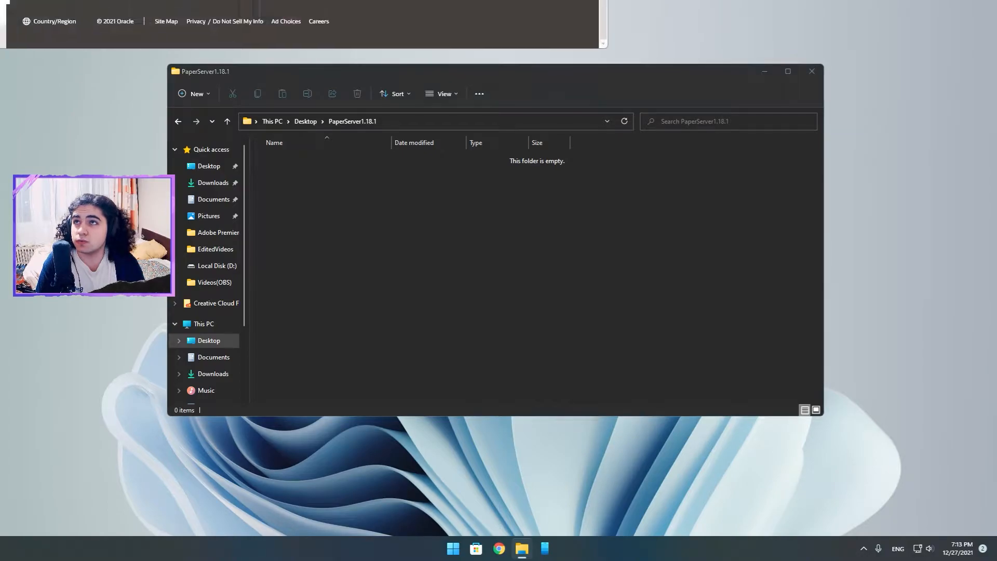
pyautogui.scroll(15, 488, 242)
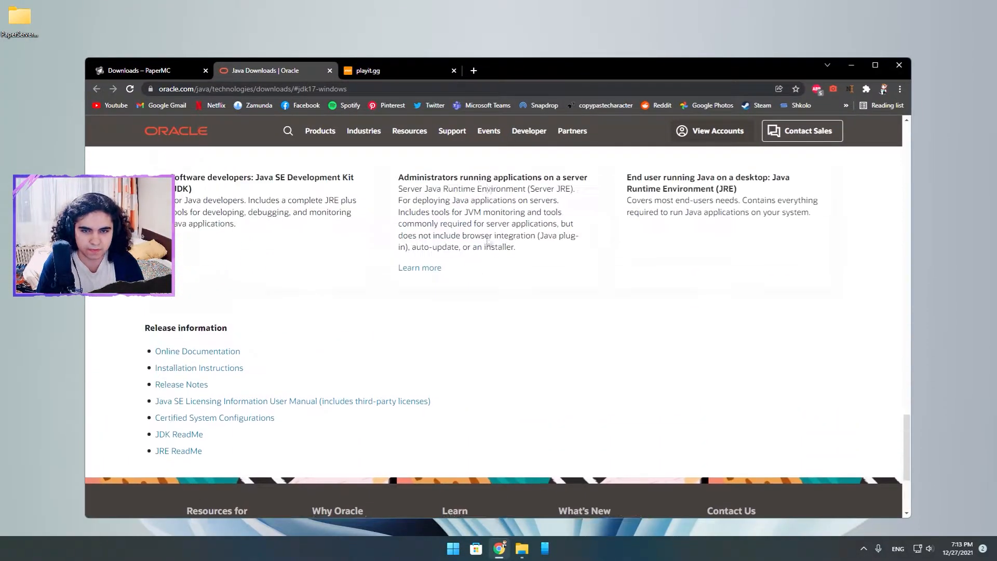
pyautogui.scroll(20, 488, 241)
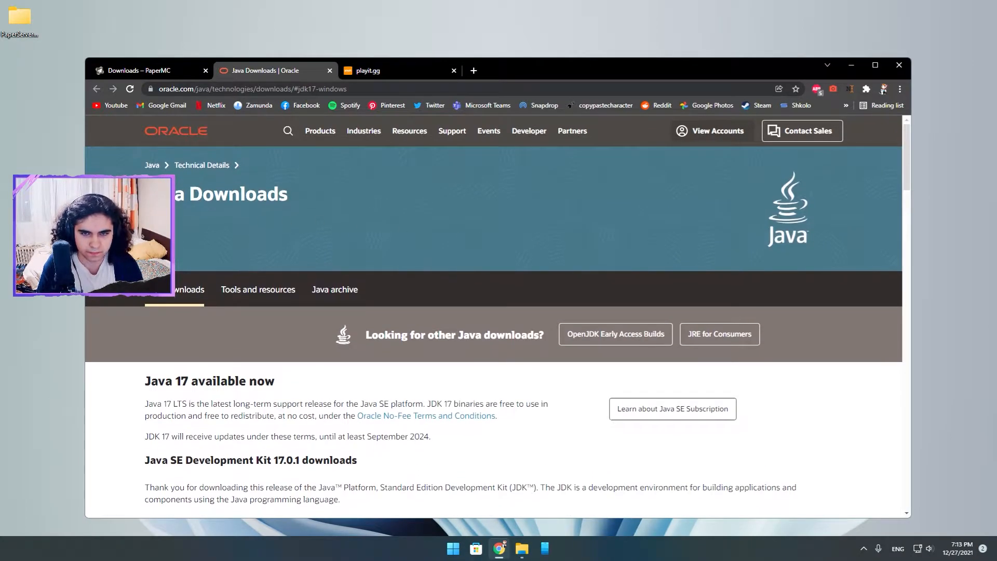
pyautogui.scroll(-5, 312, 200)
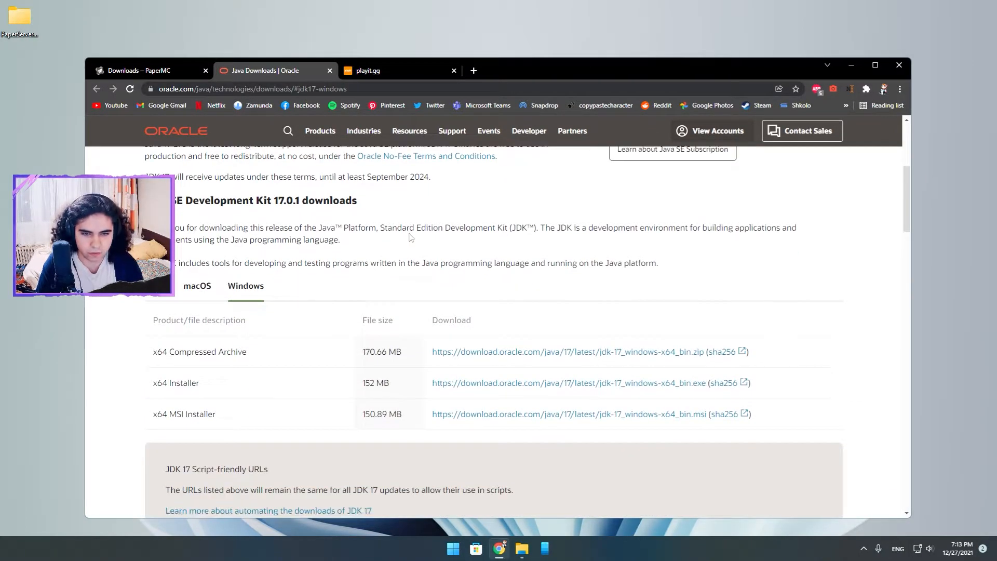
pyautogui.moveTo(152, 383); pyautogui.dragTo(206, 387)
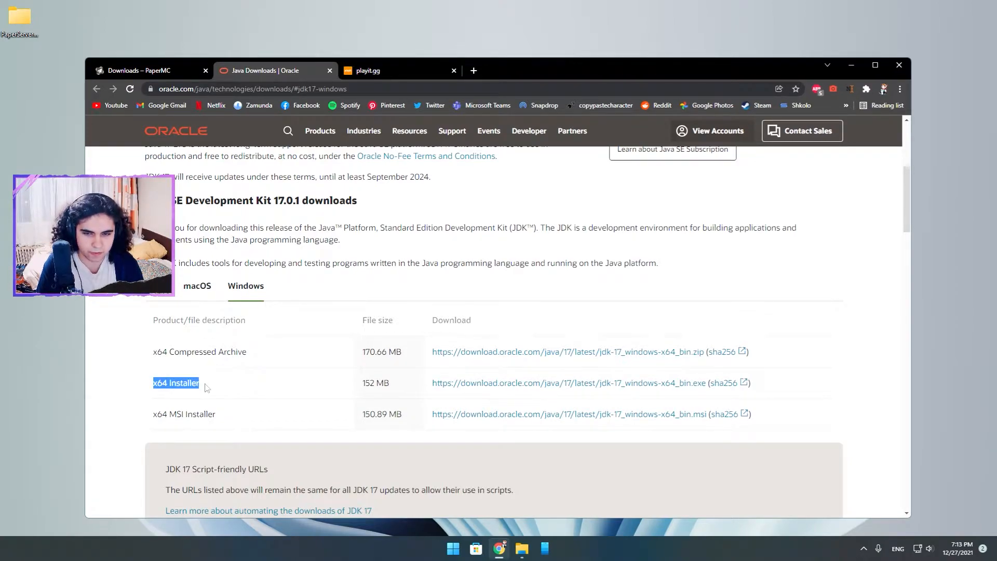
pyautogui.click(208, 387)
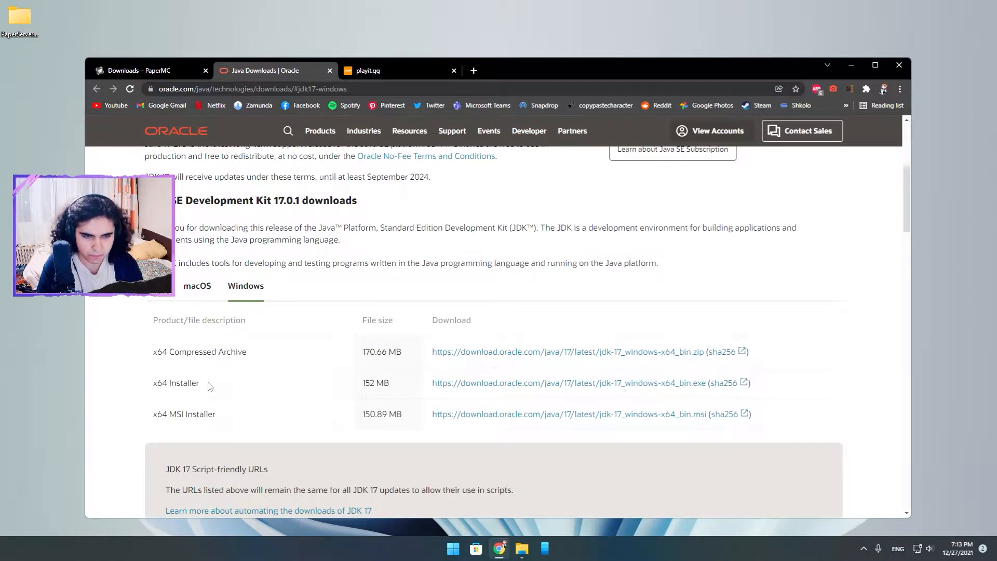
pyautogui.moveTo(154, 417); pyautogui.dragTo(244, 419)
pyautogui.click(244, 419)
pyautogui.moveTo(154, 353); pyautogui.dragTo(258, 350)
pyautogui.click(258, 350)
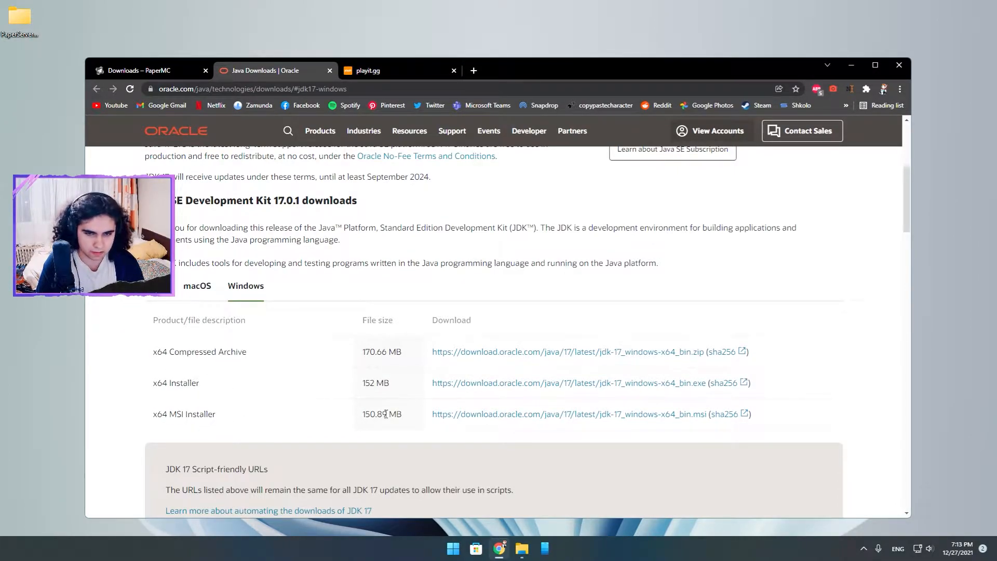
# Check the Java SE Development Kit 17.0.1 heading and the x64 Installer entry among the Windows downloads.
pyautogui.scroll(1, 361, 382)
pyautogui.scroll(-1, 360, 383)
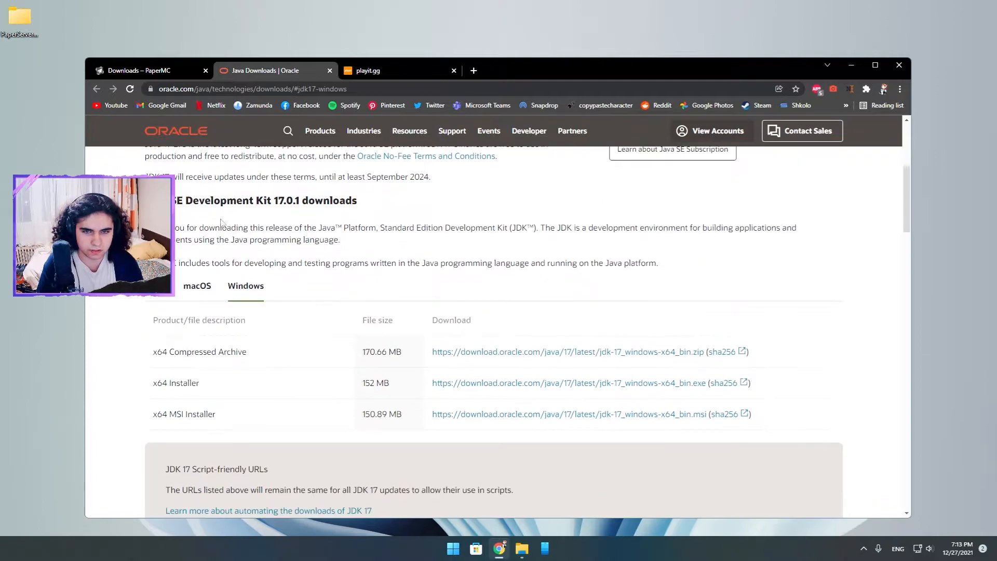
pyautogui.moveTo(151, 201); pyautogui.dragTo(431, 207)
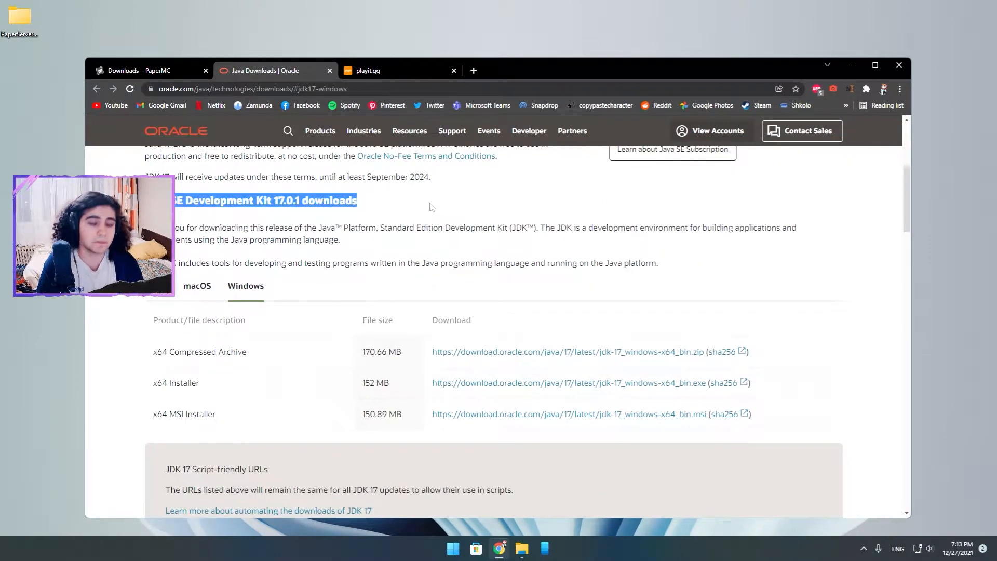
pyautogui.moveTo(152, 384); pyautogui.dragTo(204, 384)
pyautogui.moveTo(370, 201); pyautogui.dragTo(273, 203)
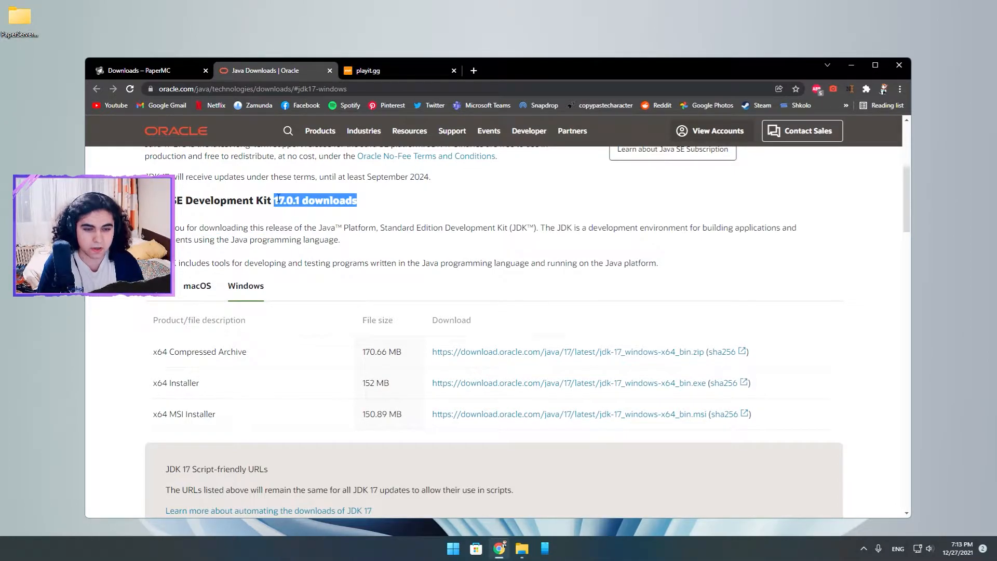
pyautogui.moveTo(212, 386); pyautogui.dragTo(144, 383)
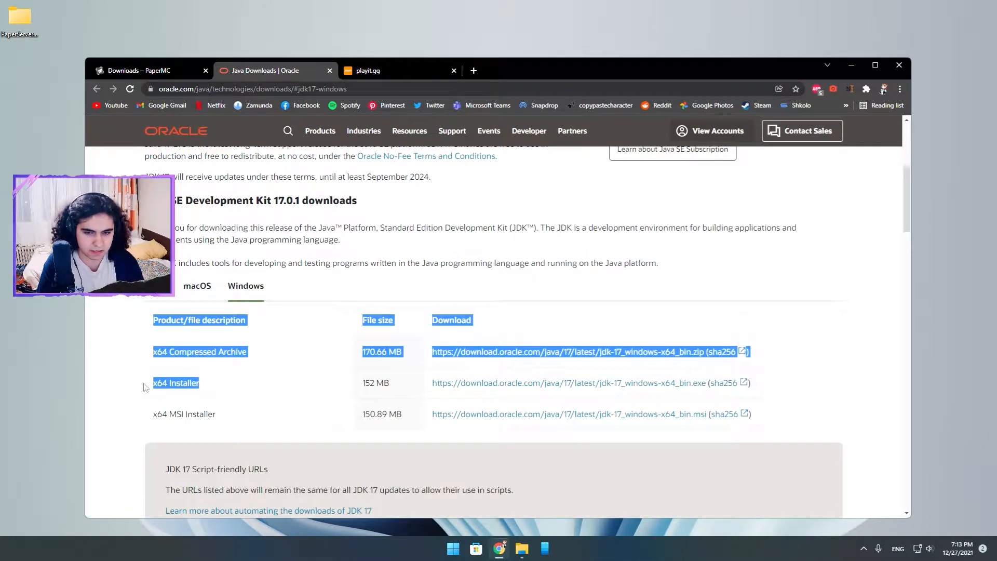
pyautogui.click(189, 397)
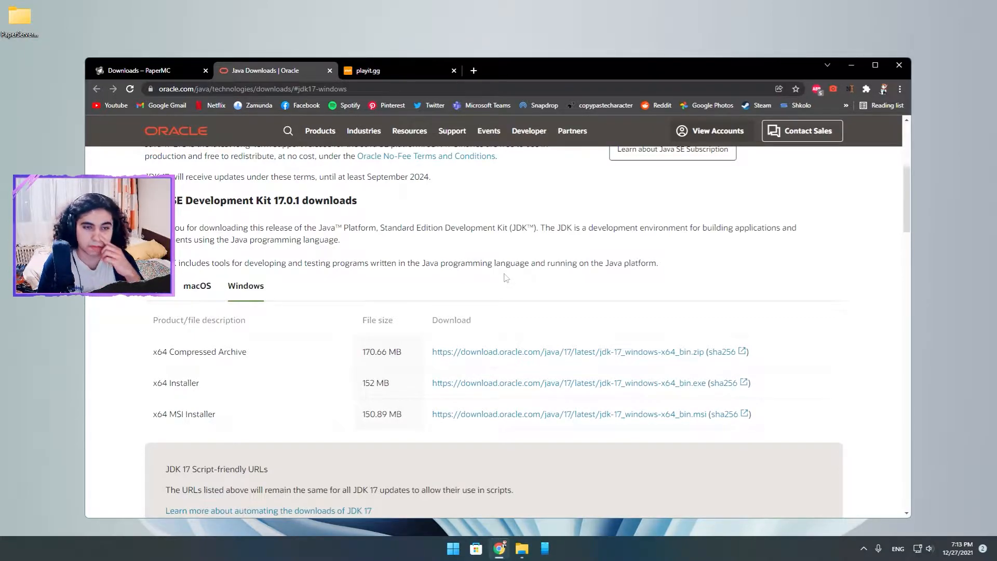
# Open Add or remove programs in Windows, search the installed apps for "java", and close Settings after checking the version.
pyautogui.click(452, 548)
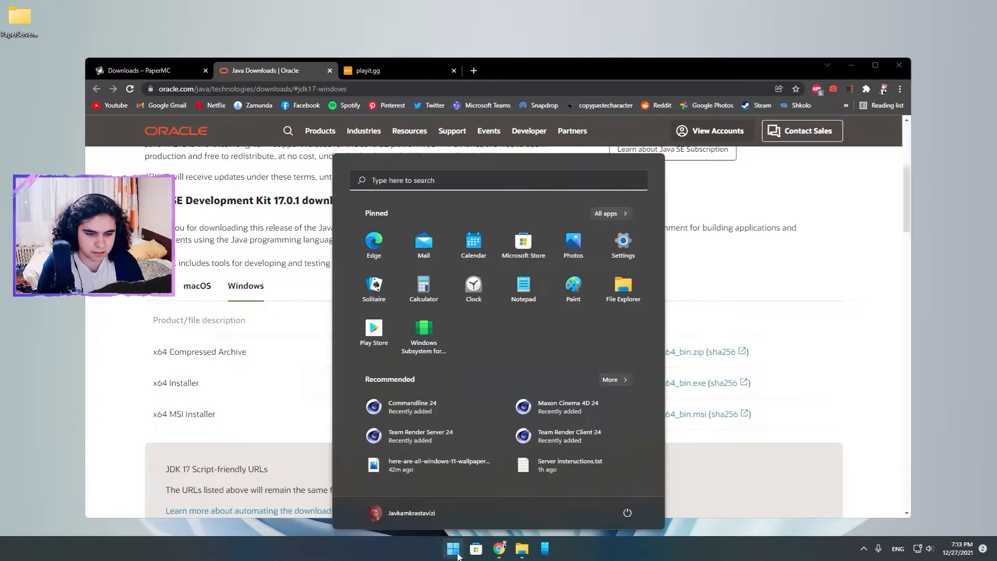
pyautogui.click(451, 178)
pyautogui.write('unin')
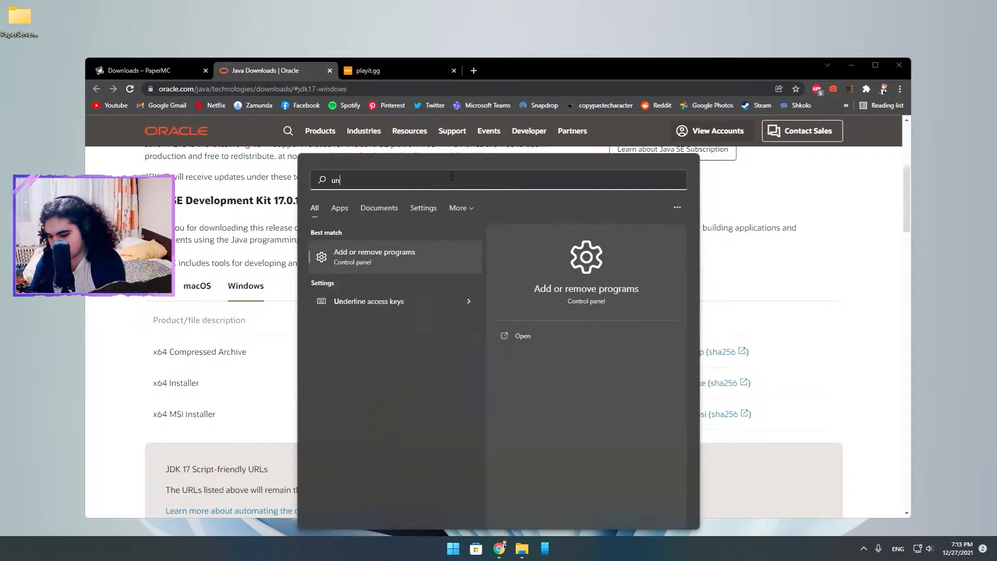
pyautogui.click(355, 258)
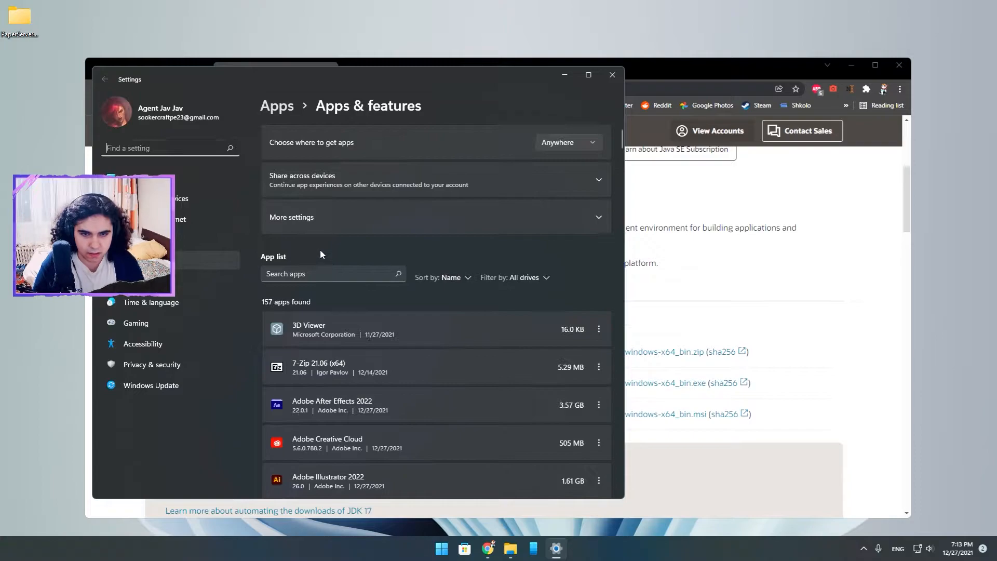
pyautogui.write('ja')
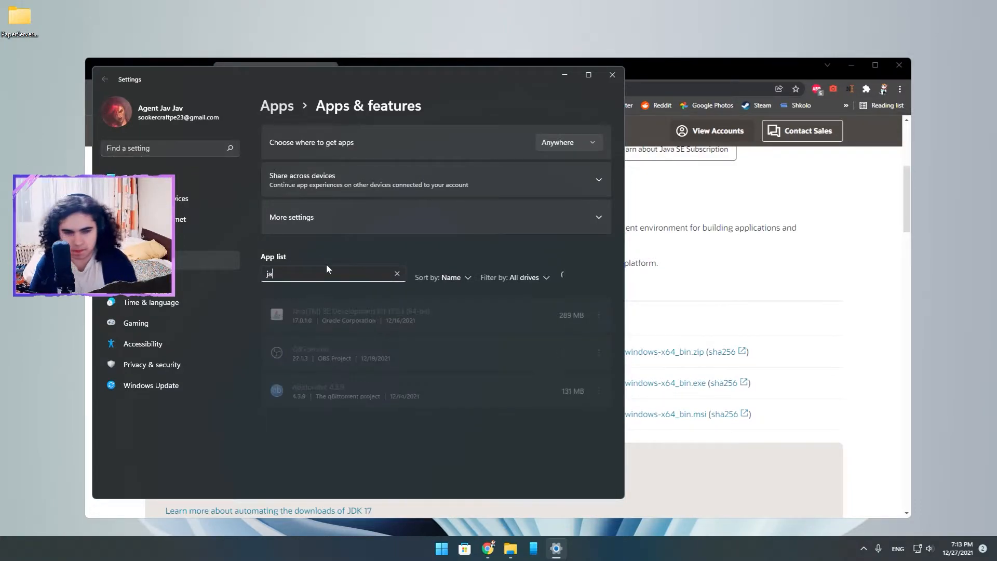
pyautogui.write('va')
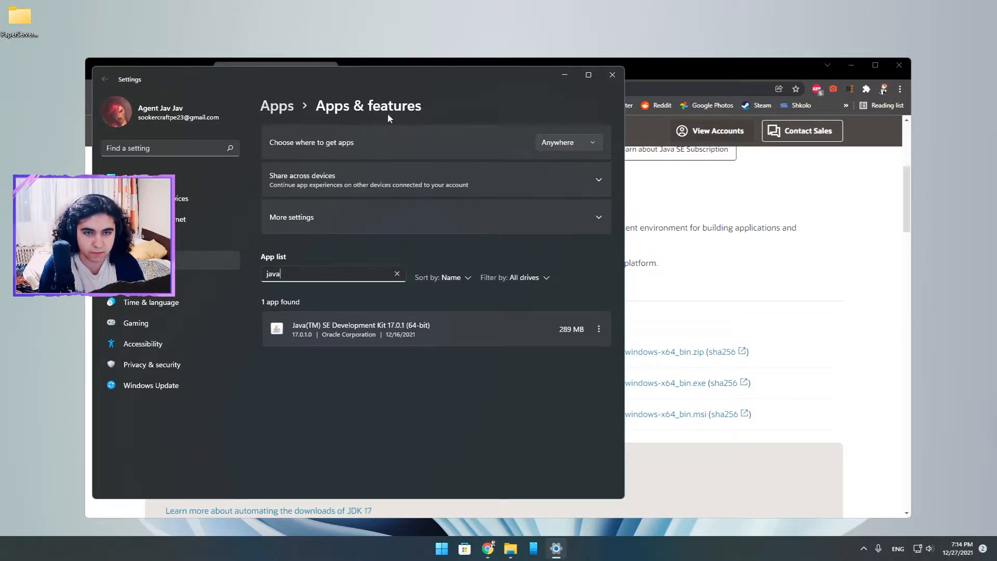
pyautogui.moveTo(324, 77); pyautogui.dragTo(432, 81)
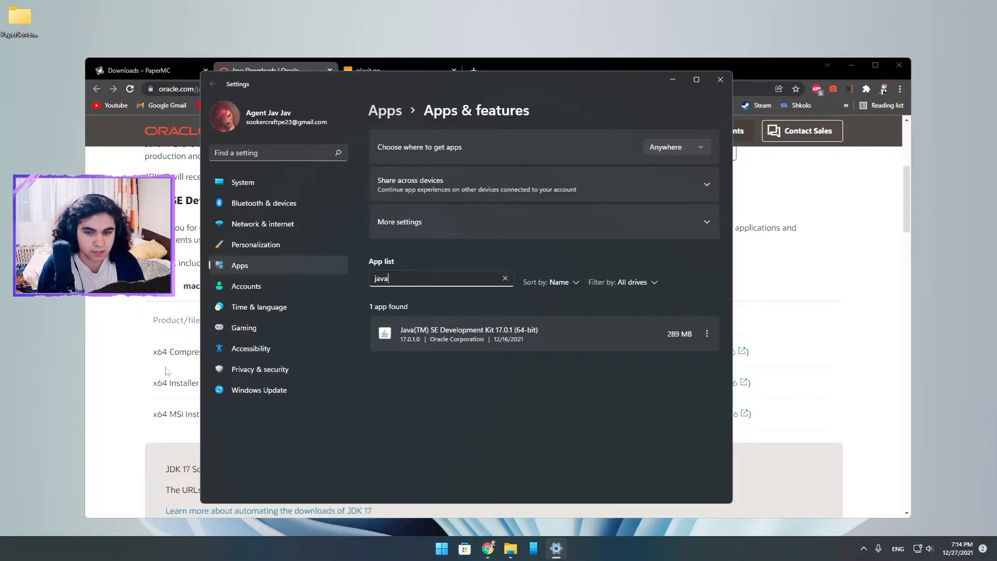
pyautogui.click(117, 367)
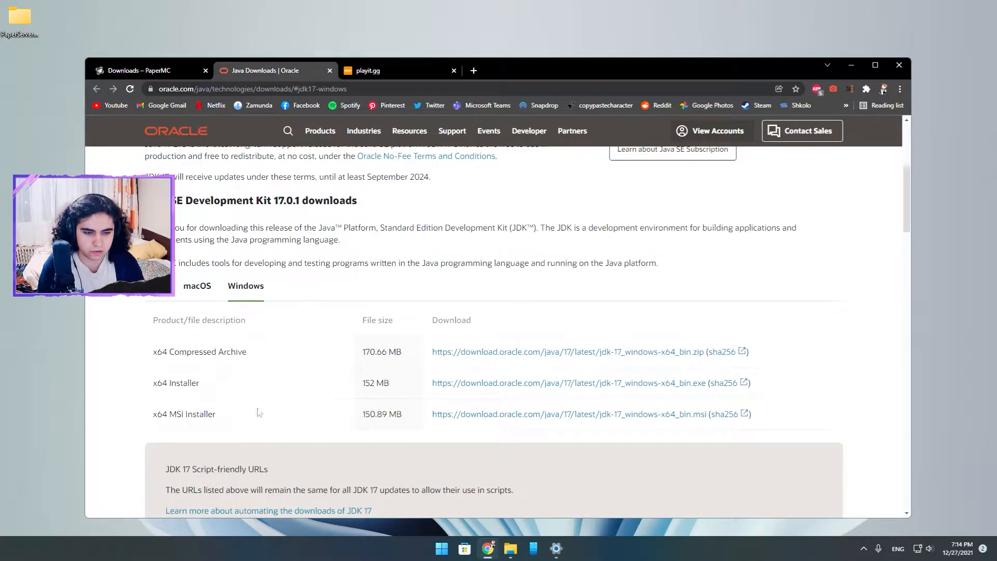
pyautogui.click(556, 548)
pyautogui.click(720, 79)
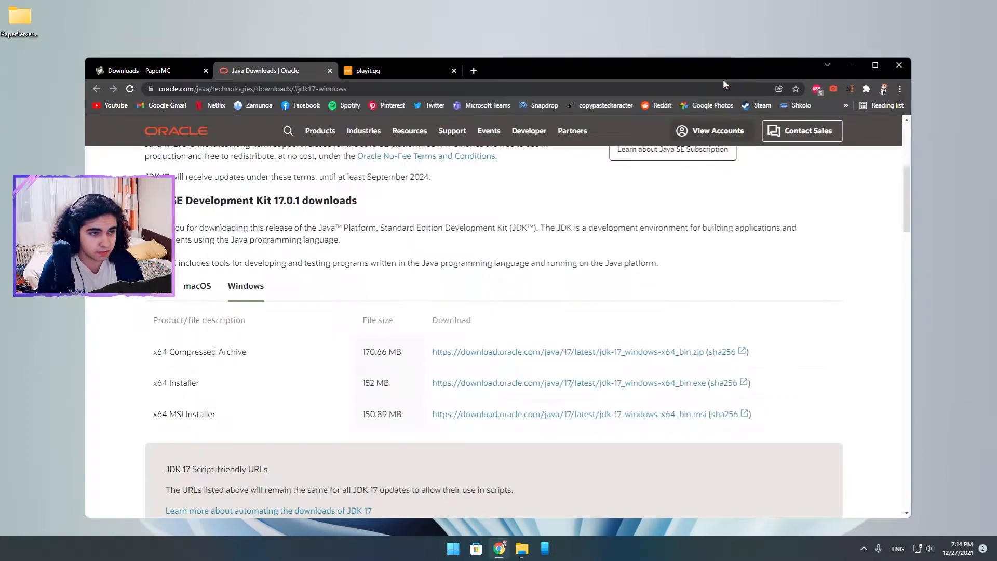
# Read the early-builds warning for Paper 1.18.1 on the PaperMC Downloads page, and show the Paper 1.17.1 builds.
pyautogui.moveTo(703, 73); pyautogui.dragTo(691, 57)
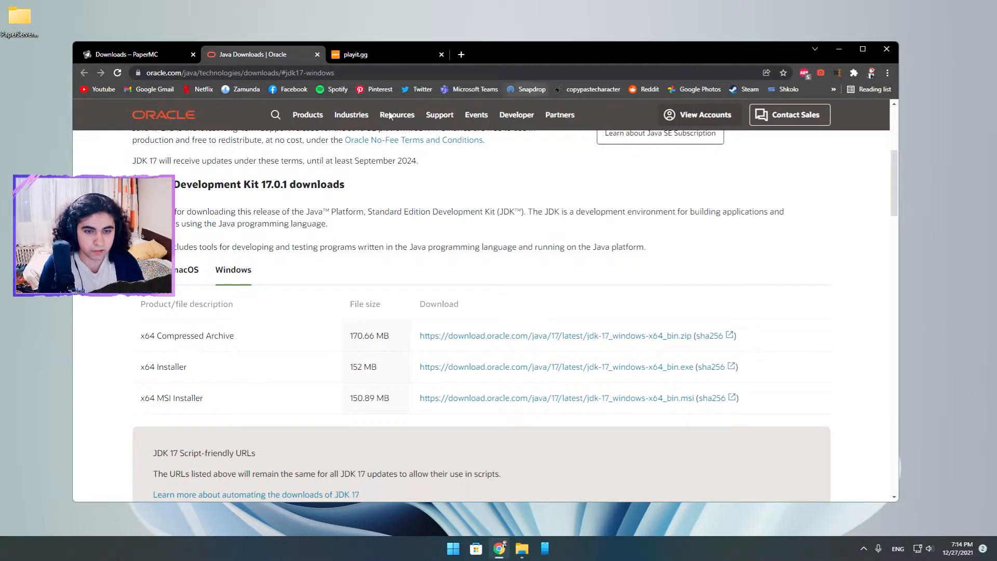
pyautogui.click(131, 54)
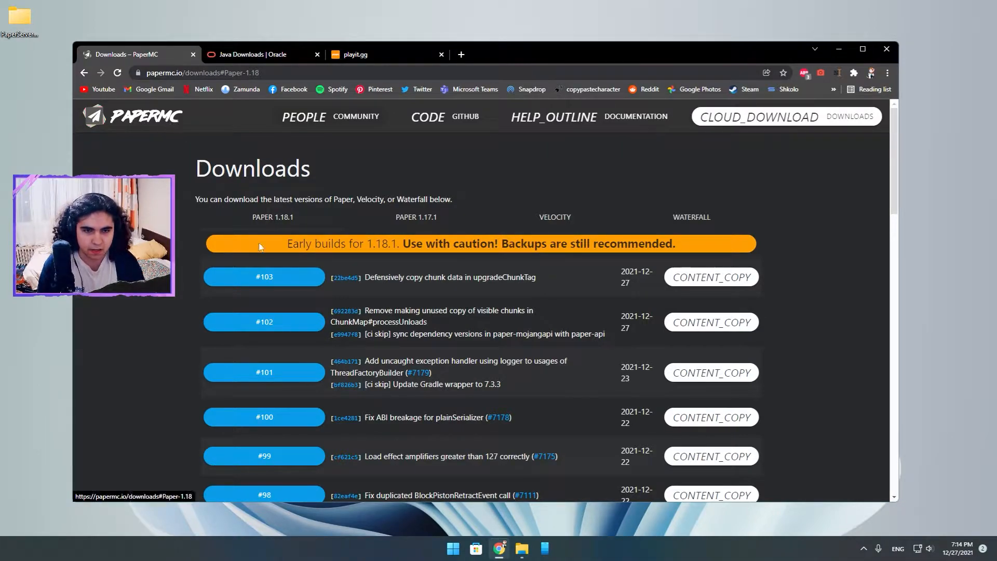
pyautogui.moveTo(287, 244); pyautogui.dragTo(306, 244)
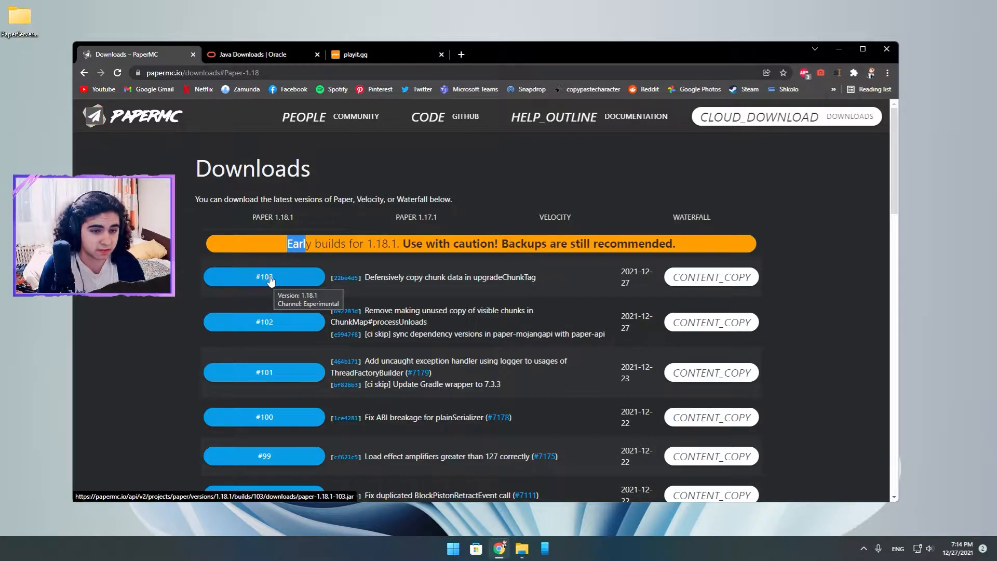
pyautogui.click(322, 262)
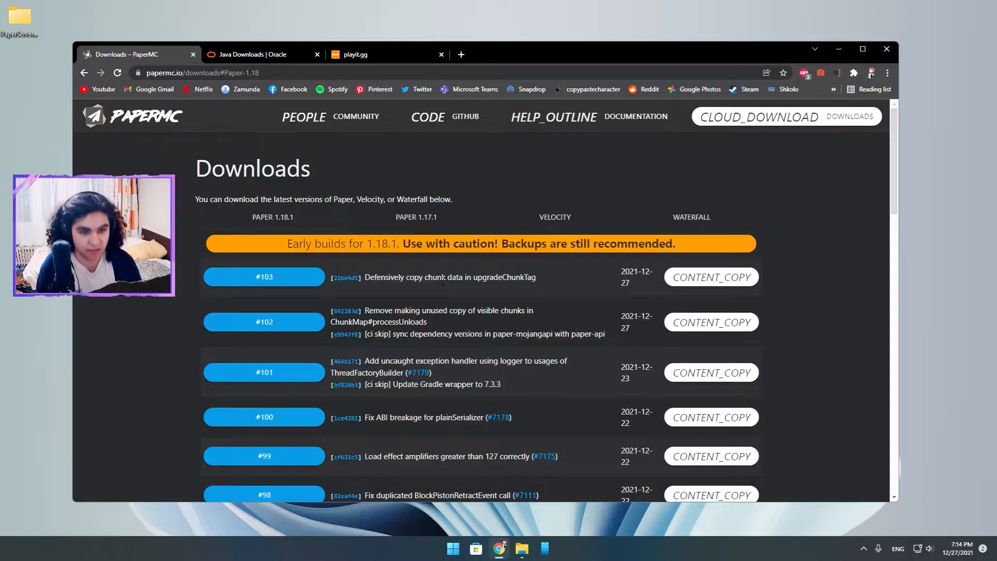
pyautogui.moveTo(286, 245); pyautogui.dragTo(372, 247)
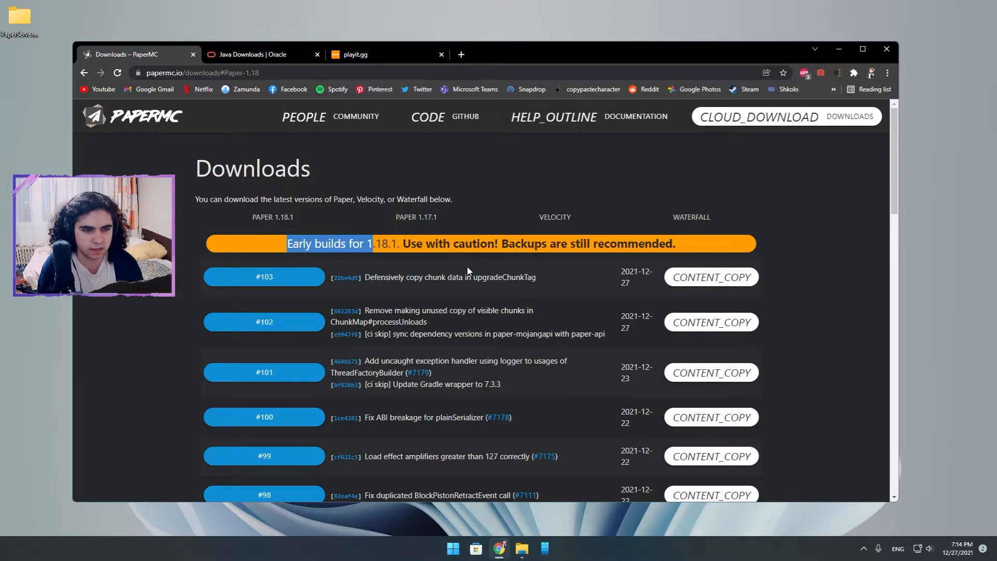
pyautogui.moveTo(502, 246); pyautogui.dragTo(683, 250)
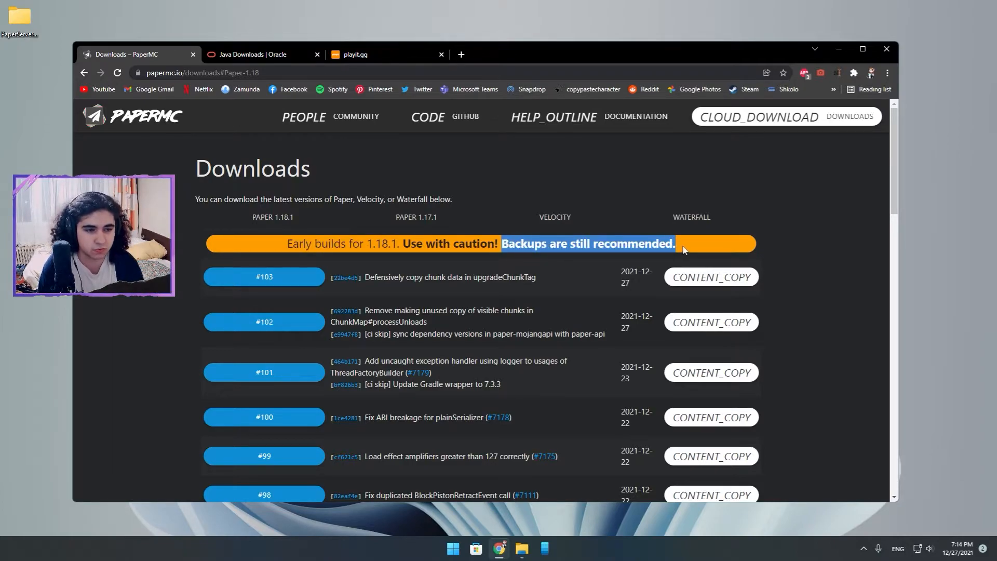
pyautogui.click(799, 225)
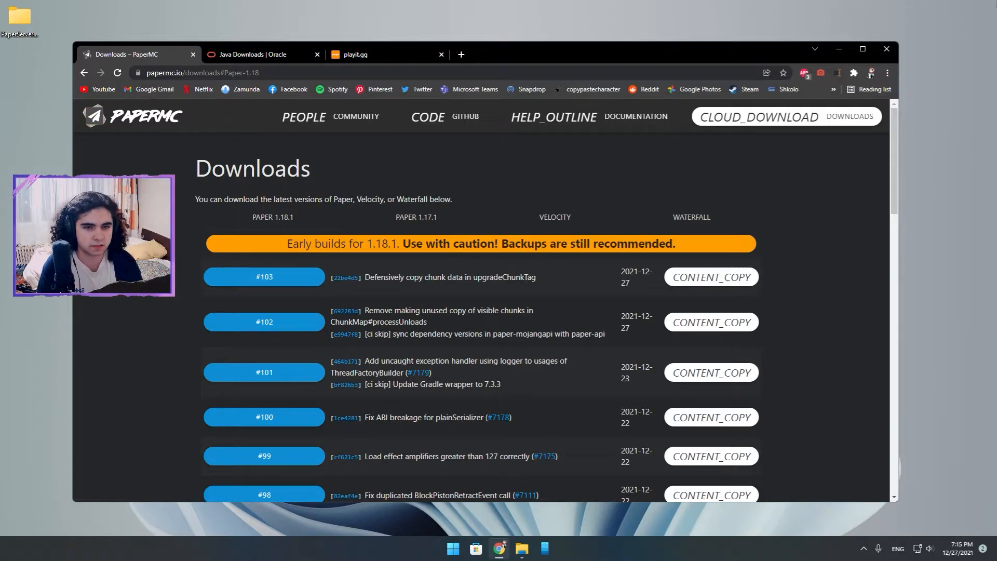
pyautogui.click(413, 228)
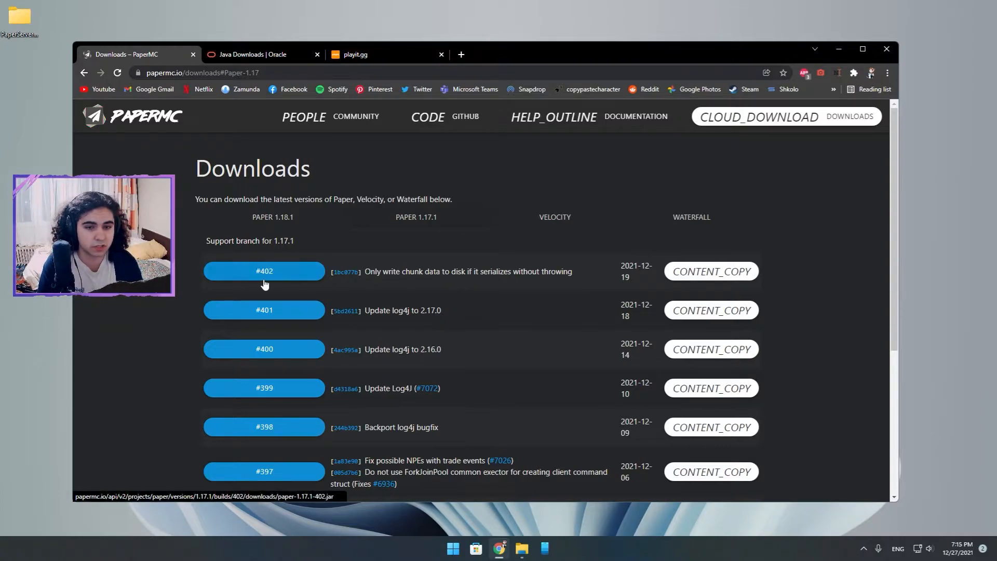
# Download Paper 1.18.1 build #103 and save paper-1.18.1-103.jar in the PaperServer1.18.1 folder on the Desktop.
pyautogui.click(301, 219)
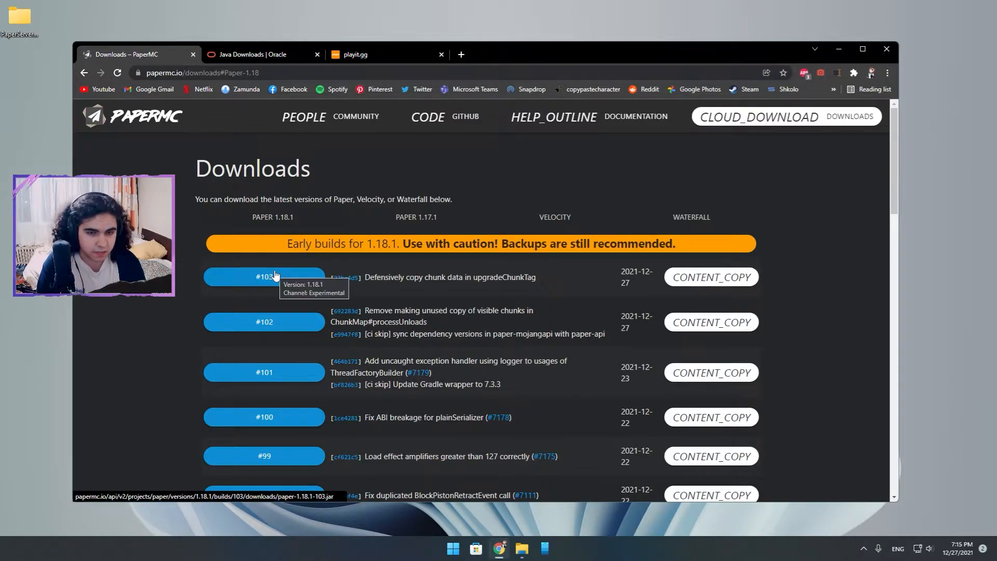
pyautogui.click(243, 278)
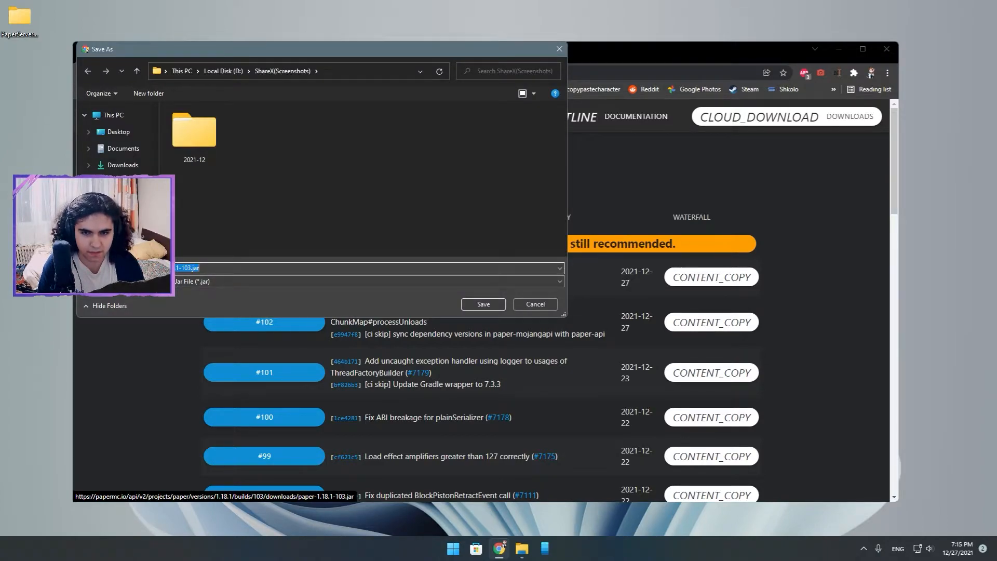
pyautogui.scroll(-1, 118, 145)
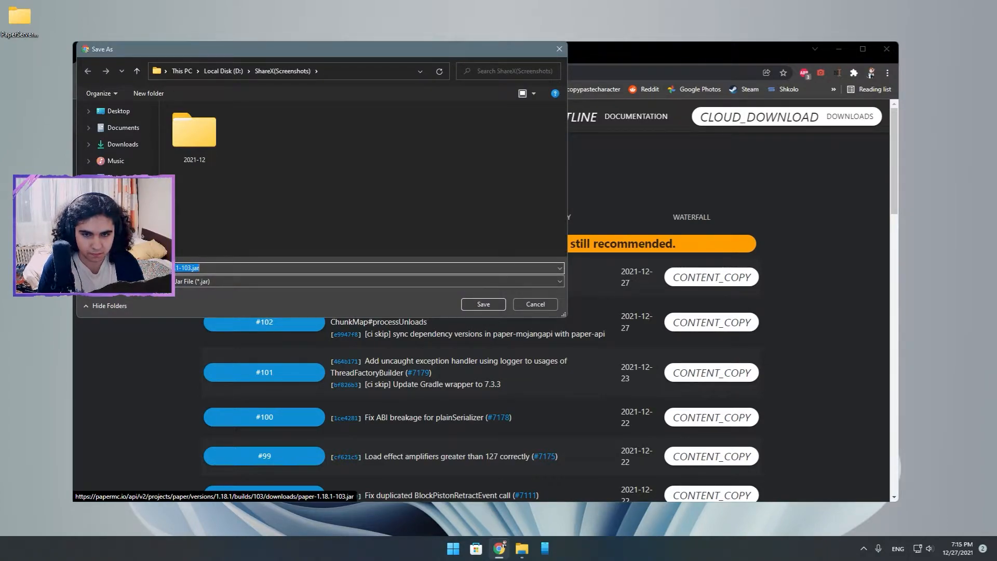
pyautogui.scroll(2, 133, 173)
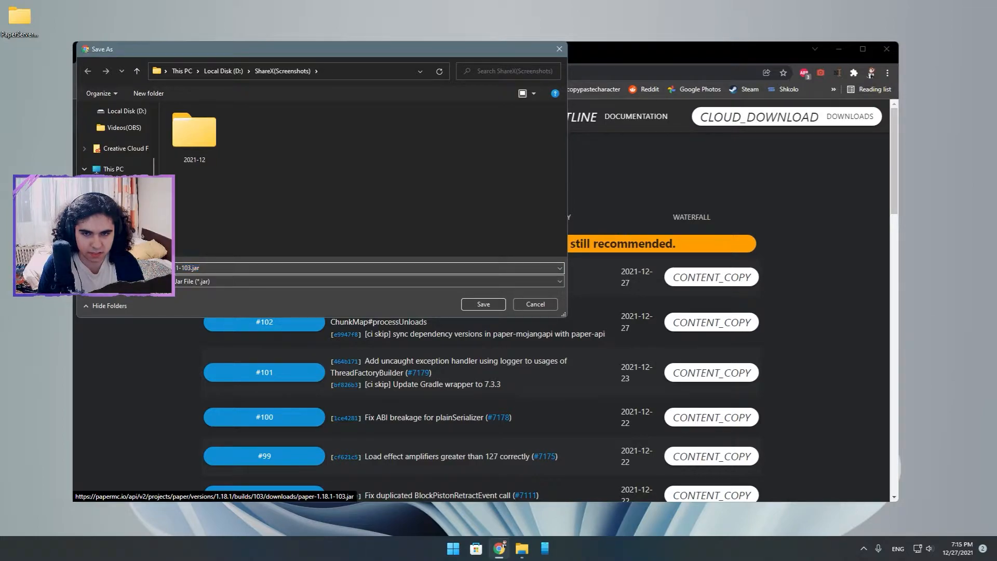
pyautogui.click(123, 185)
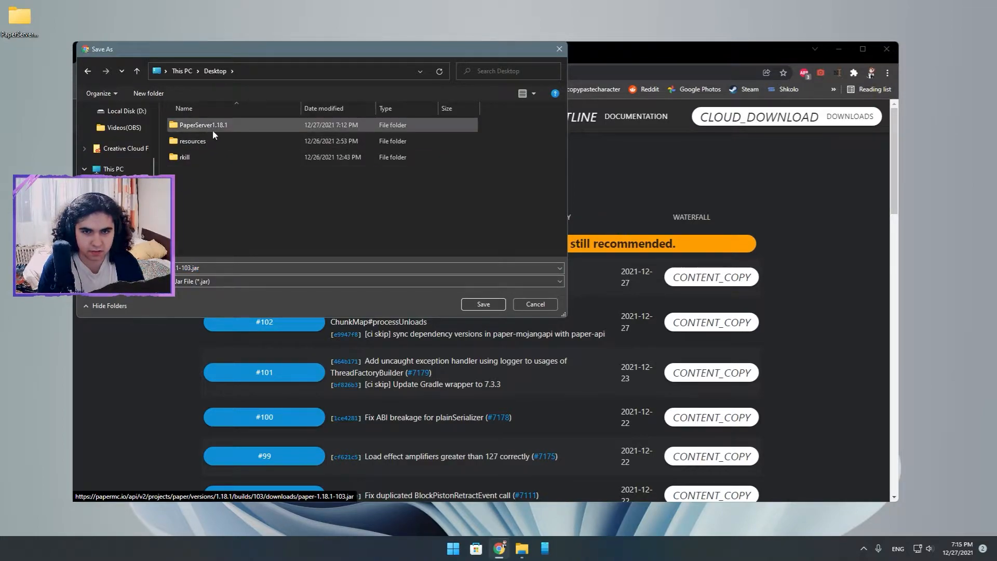
pyautogui.doubleClick(211, 128)
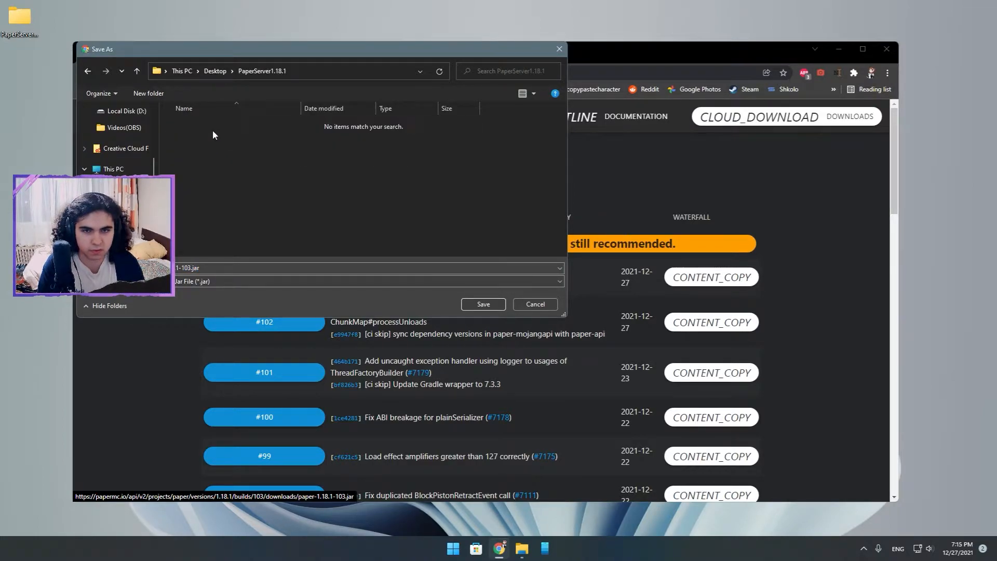
pyautogui.click(483, 304)
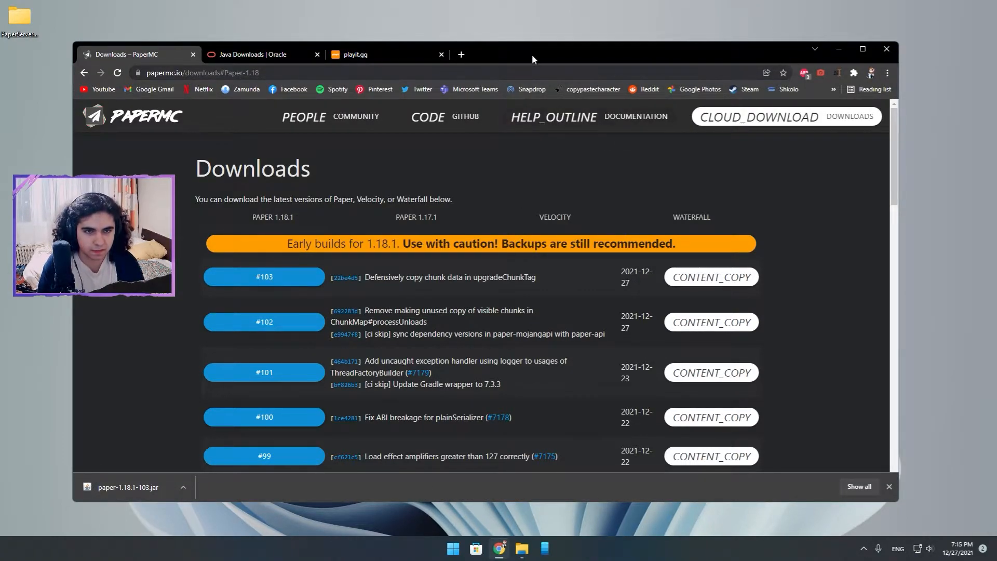
# Switch to the PaperServer1.18.1 folder in File Explorer and create a text document in it, keeping the default name.
pyautogui.moveTo(532, 54); pyautogui.dragTo(490, 56)
pyautogui.click(797, 50)
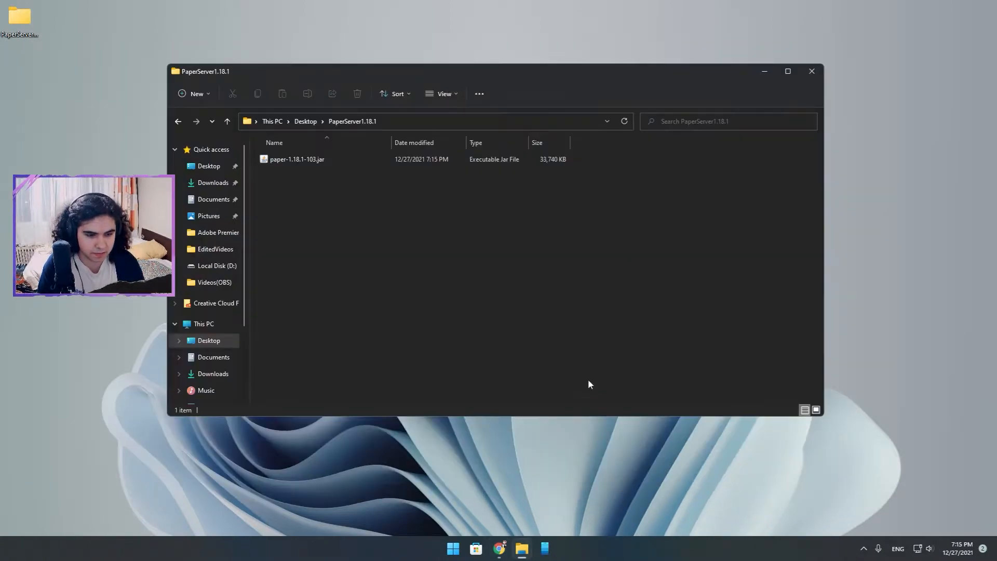
pyautogui.moveTo(340, 69); pyautogui.dragTo(358, 81)
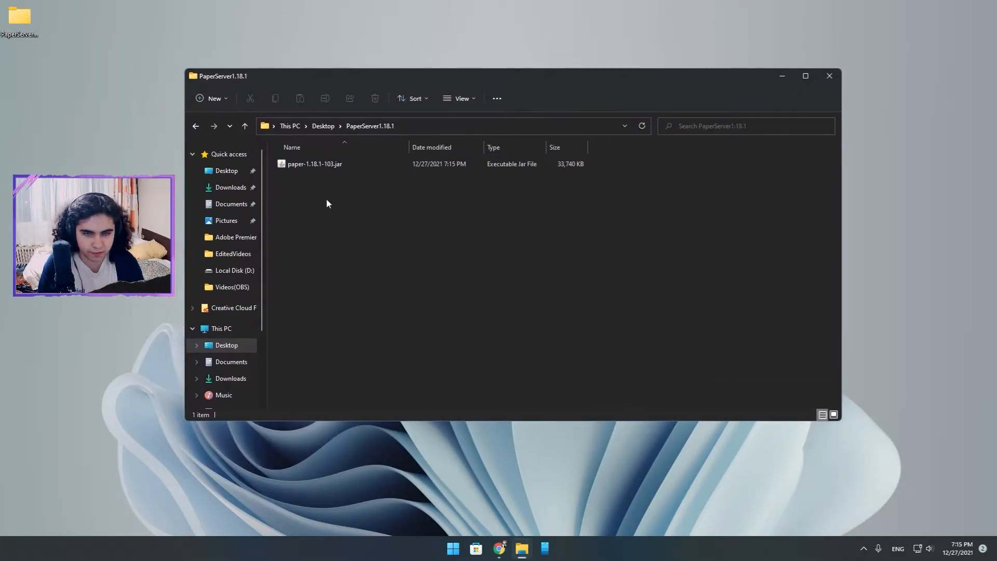
pyautogui.rightClick(326, 198)
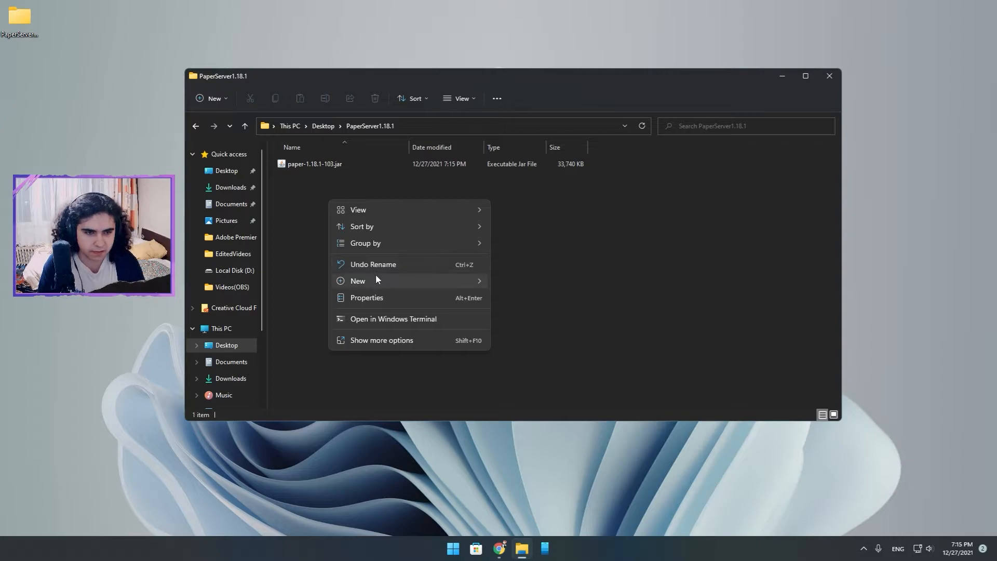
pyautogui.moveTo(375, 280)
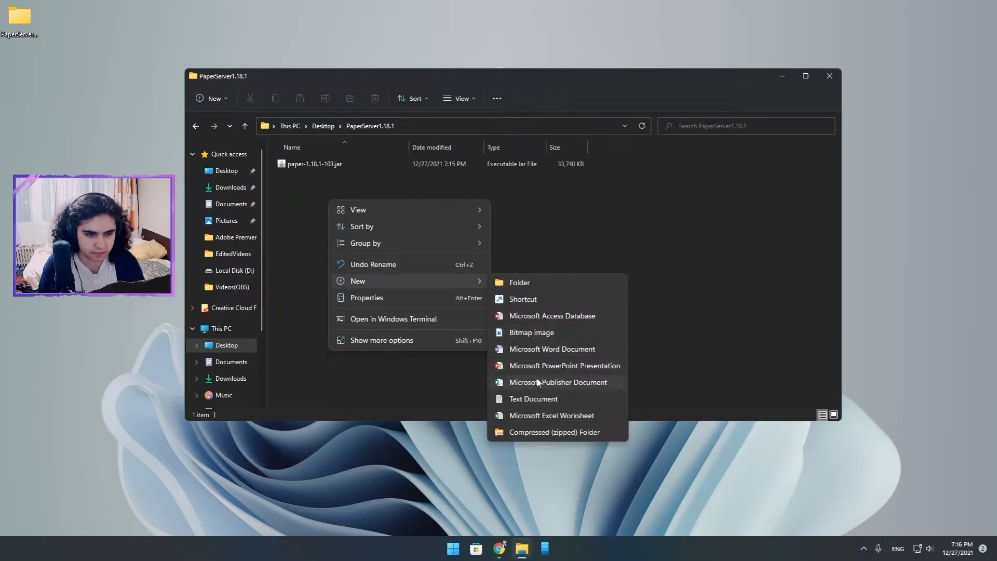
pyautogui.click(535, 401)
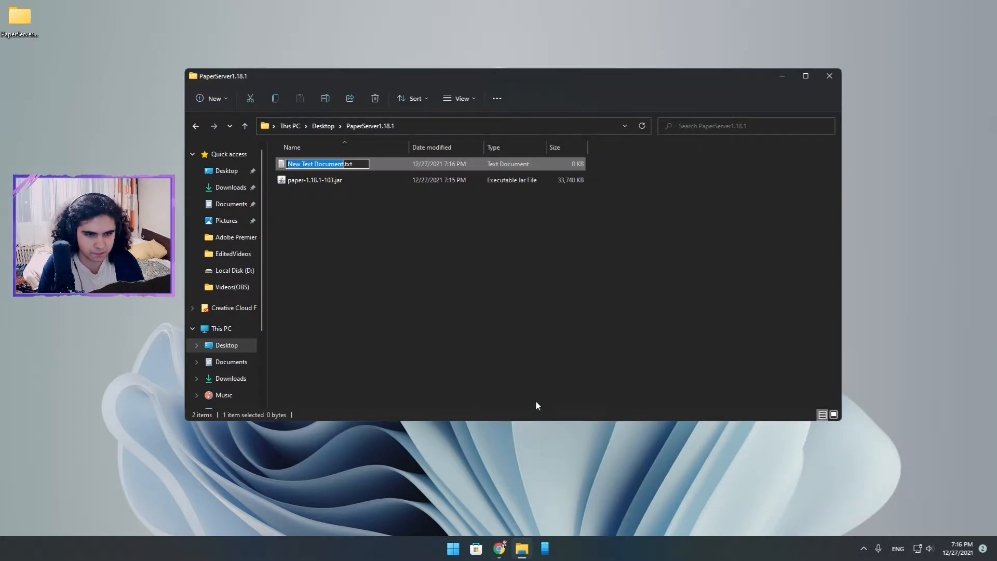
pyautogui.press('Return')
pyautogui.click(483, 358)
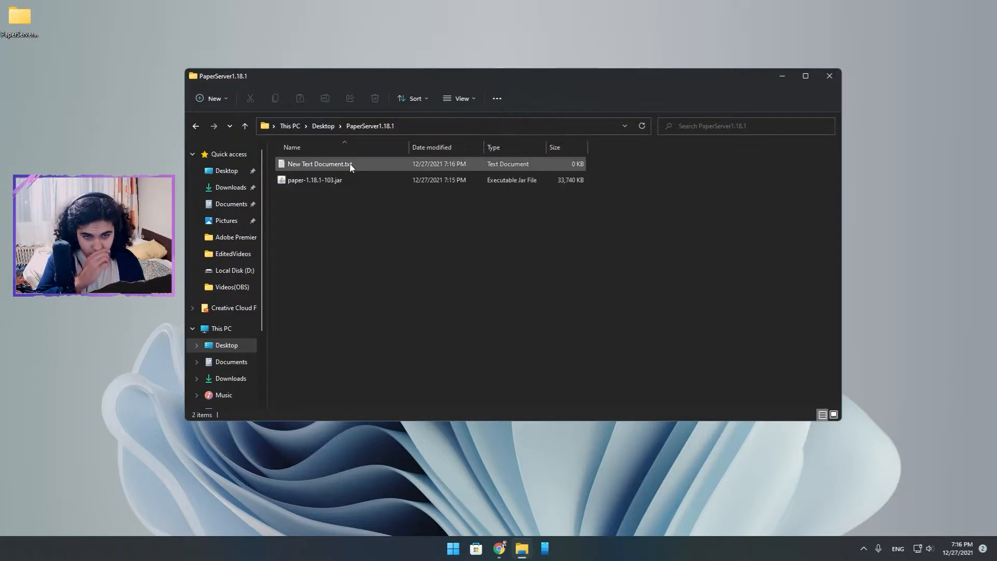
# Check whether File name extensions is enabled in File Explorer's display options.
pyautogui.click(469, 106)
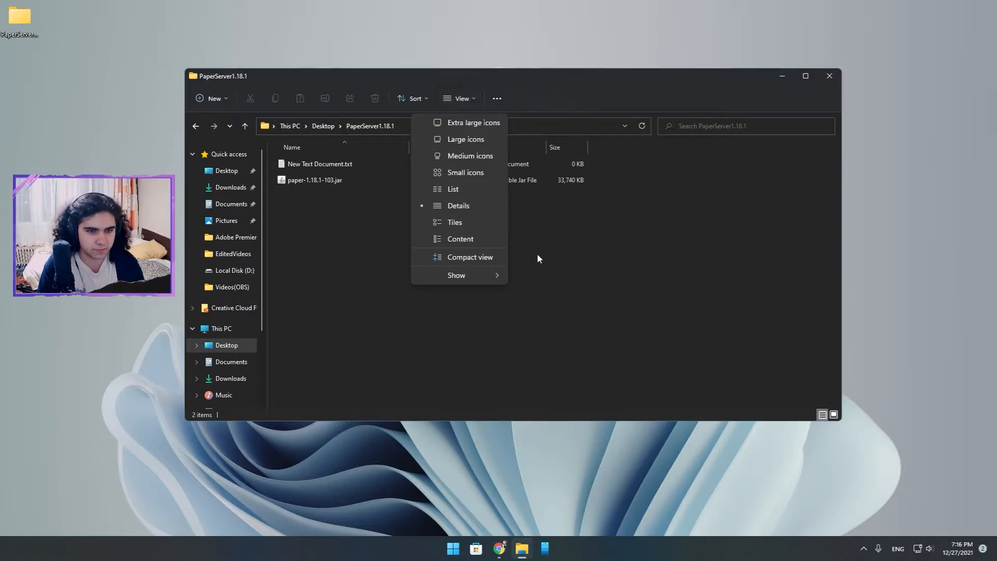
pyautogui.moveTo(494, 275)
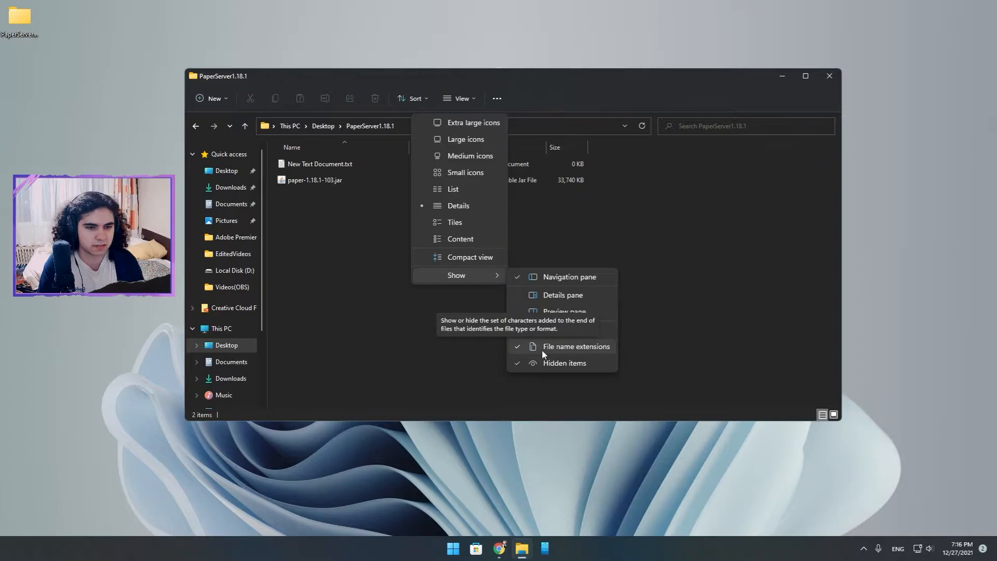
pyautogui.click(374, 287)
pyautogui.click(366, 164)
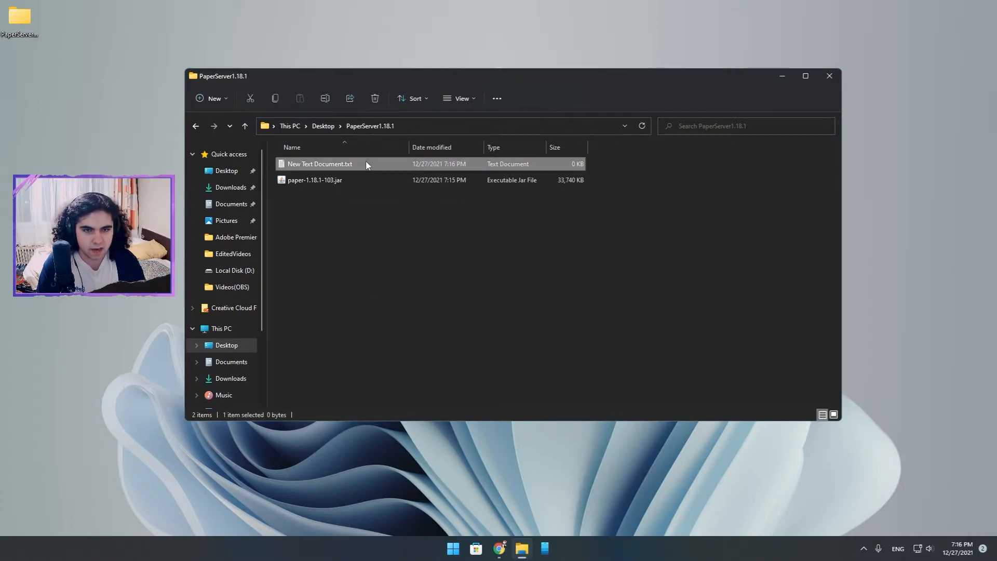
pyautogui.doubleClick(367, 166)
pyautogui.moveTo(358, 0); pyautogui.dragTo(335, 77)
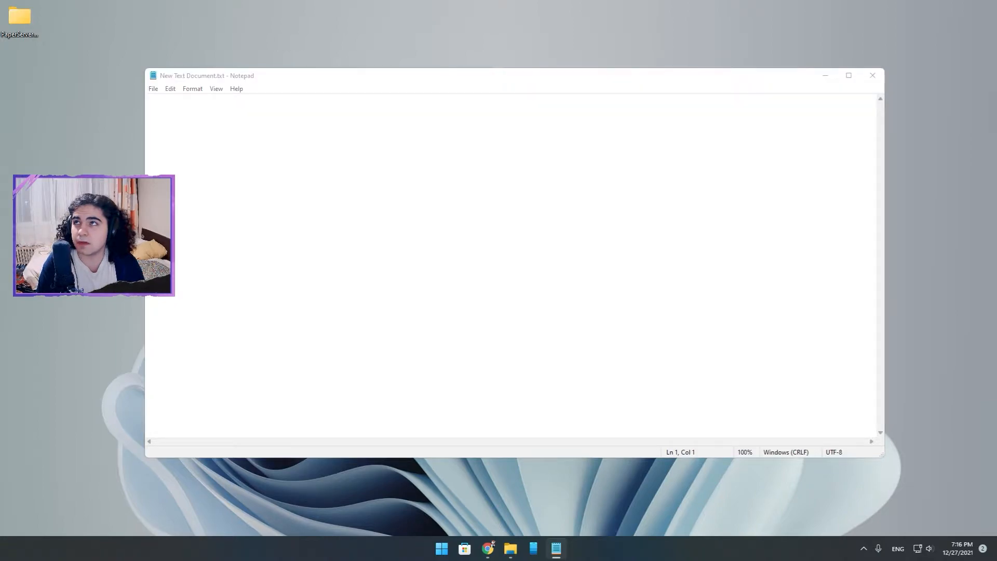
pyautogui.click(168, 113)
pyautogui.write('@echo off java -Xmx4G -jar paper.jar -nogui pause')
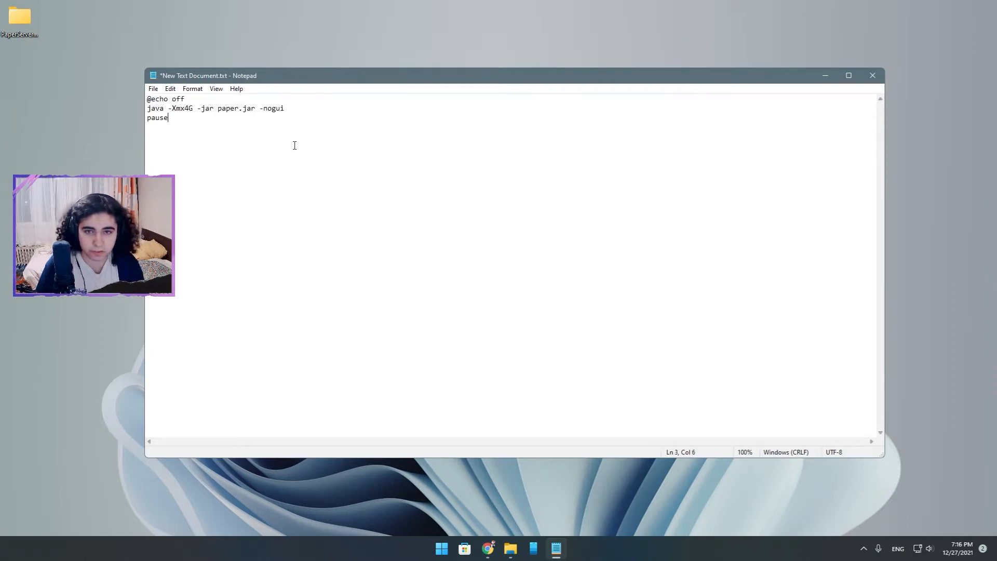
# Copy the full file name of paper-1.18.1-103.jar, including its extension, without renaming the file.
pyautogui.moveTo(269, 76); pyautogui.dragTo(602, 92)
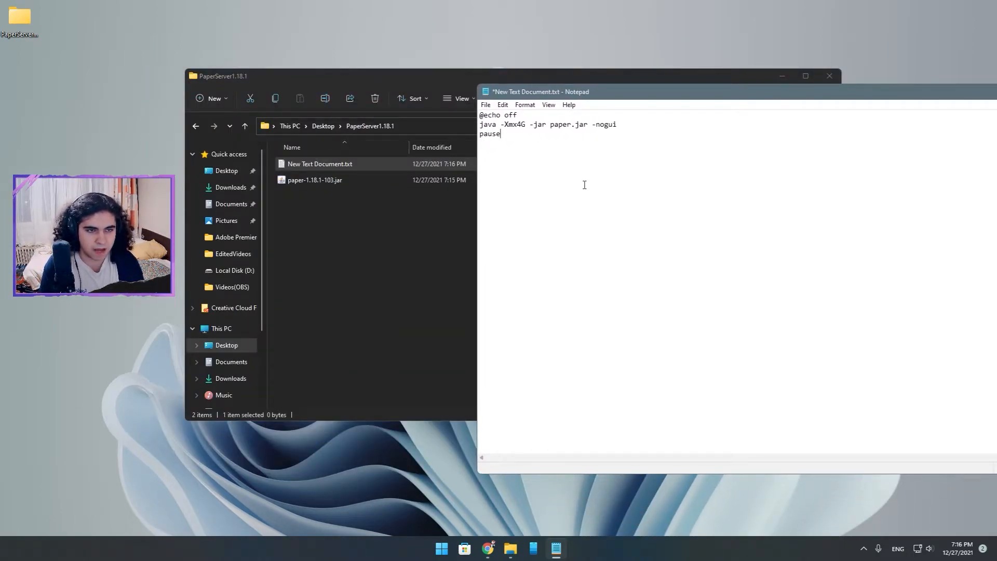
pyautogui.click(411, 213)
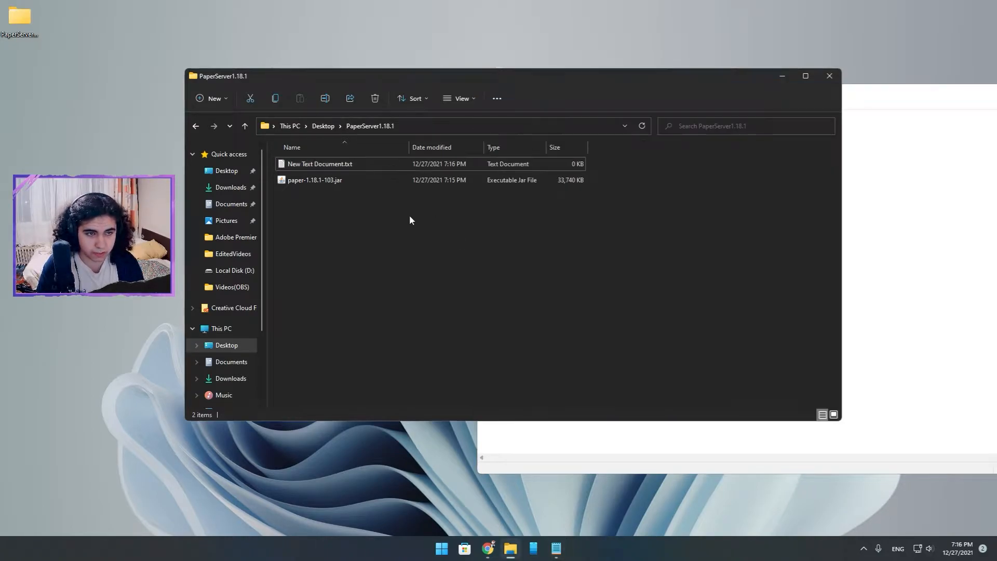
pyautogui.click(332, 181)
pyautogui.rightClick(312, 187)
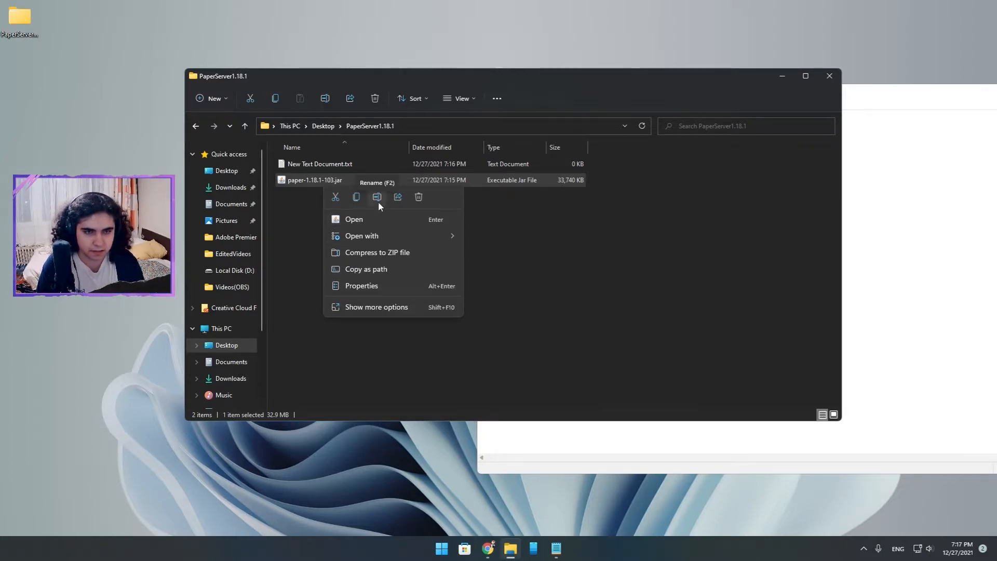
pyautogui.click(377, 197)
pyautogui.moveTo(348, 181); pyautogui.dragTo(281, 181)
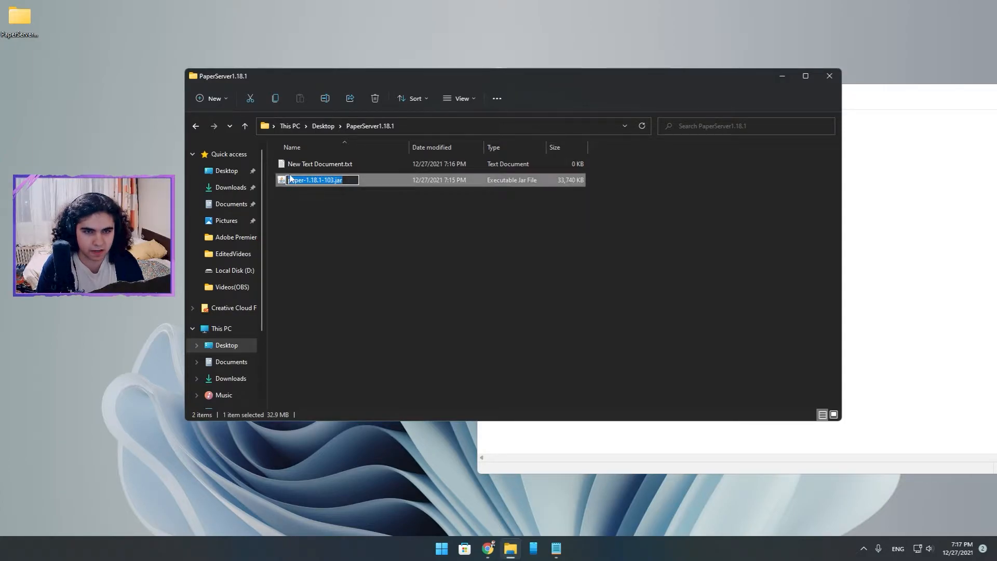
pyautogui.rightClick(307, 180)
pyautogui.click(336, 215)
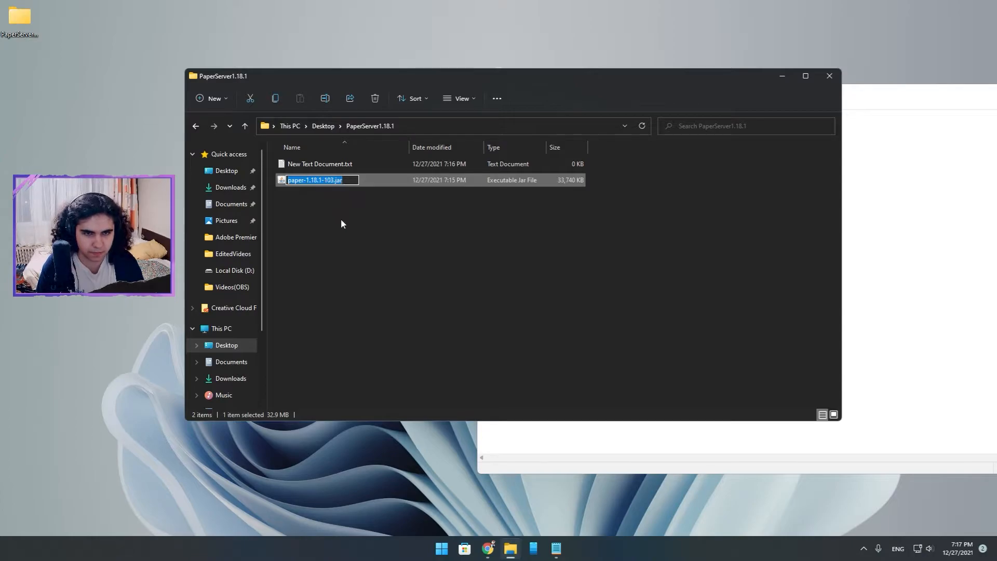
pyautogui.click(358, 244)
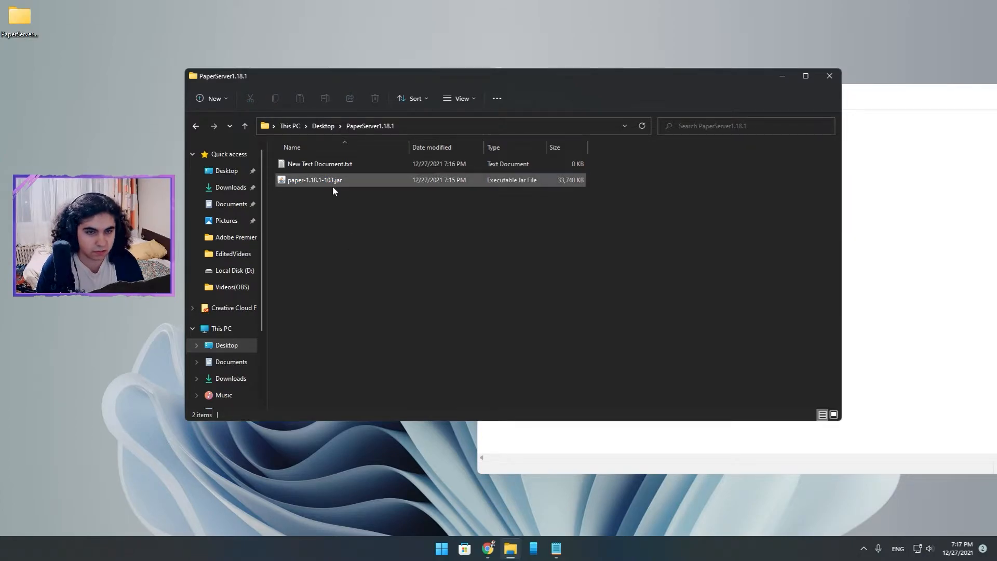
# Replace paper.jar in the script's java line with the copied name paper-1.18.1-103.jar.
pyautogui.click(878, 228)
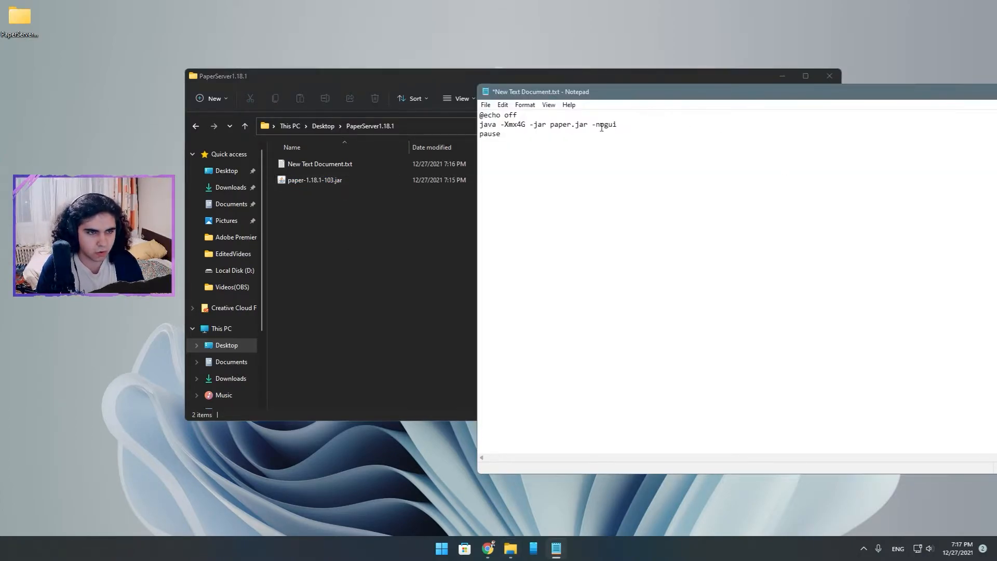
pyautogui.moveTo(589, 125); pyautogui.dragTo(550, 124)
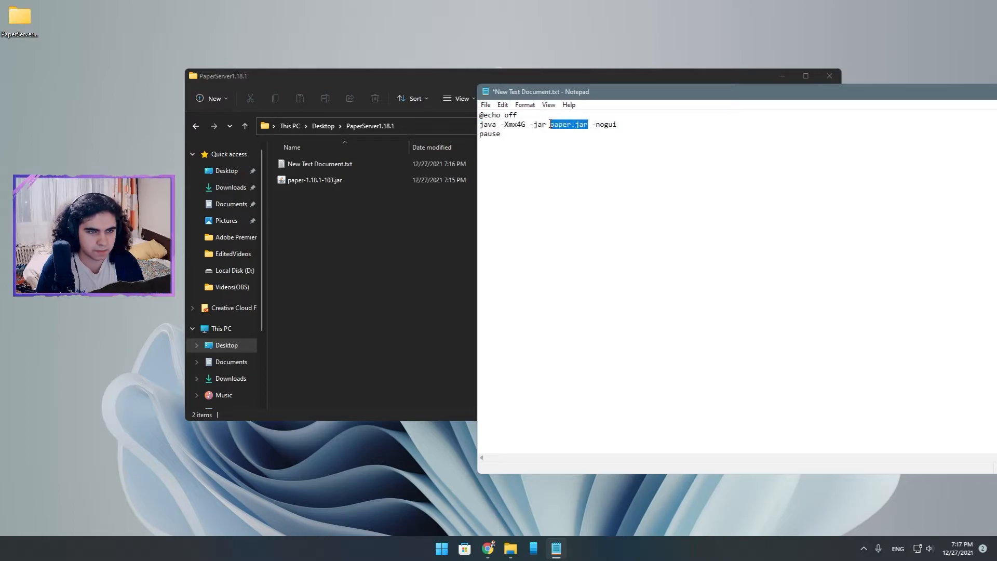
pyautogui.press('BackSpace')
pyautogui.hotkey('ctrl', 'v')
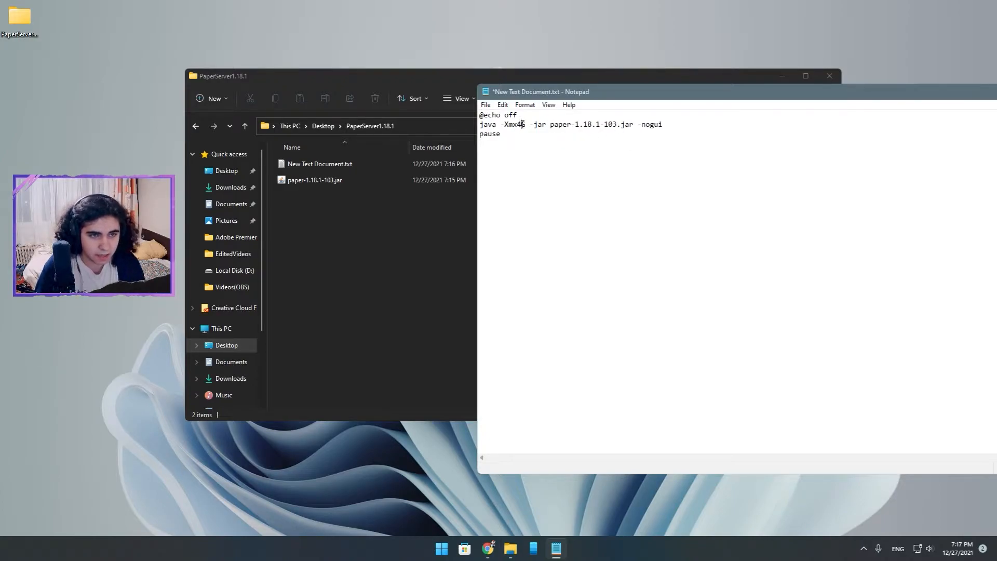
# Check the -Xmx4G value in the startup script against the computer's installed memory, shown in Task Manager's performance data.
pyautogui.moveTo(525, 124); pyautogui.dragTo(419, 115)
pyautogui.click(441, 165)
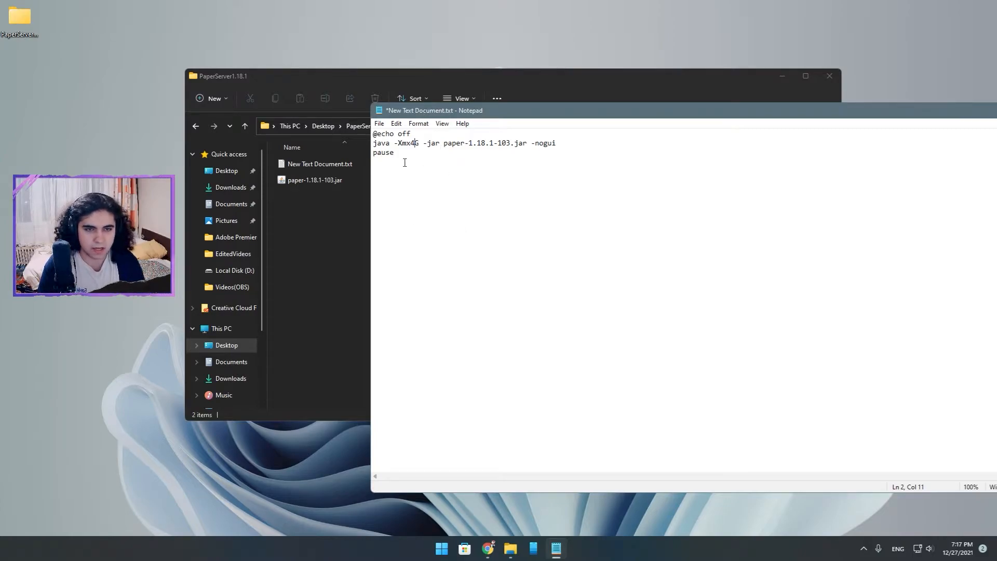
pyautogui.moveTo(543, 112); pyautogui.dragTo(399, 73)
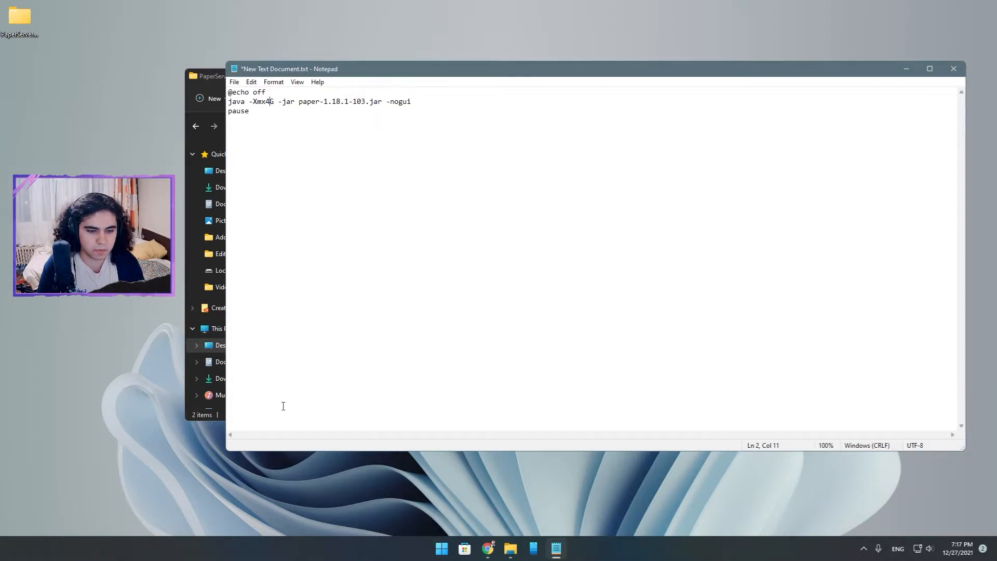
pyautogui.rightClick(441, 550)
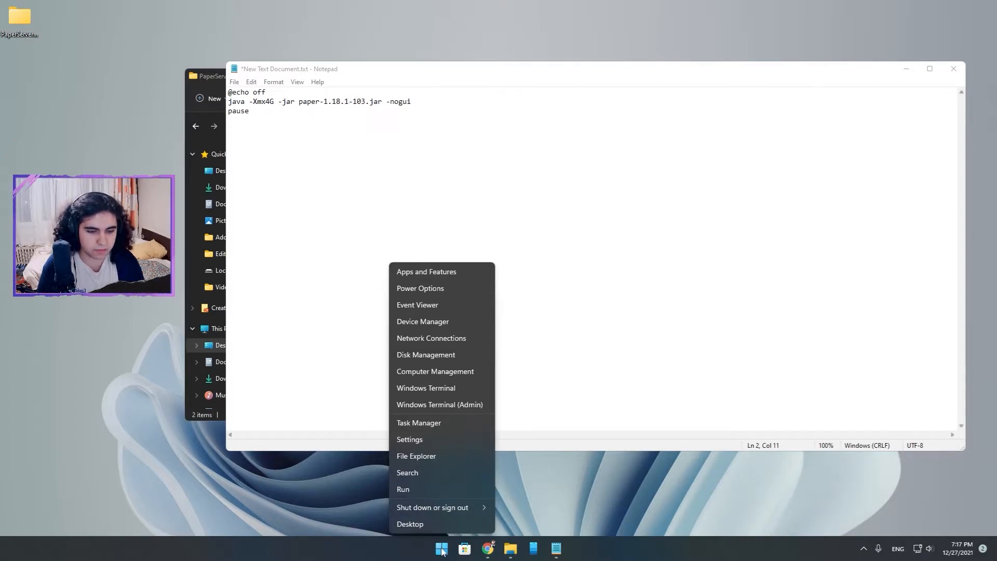
pyautogui.rightClick(441, 550)
pyautogui.rightClick(445, 549)
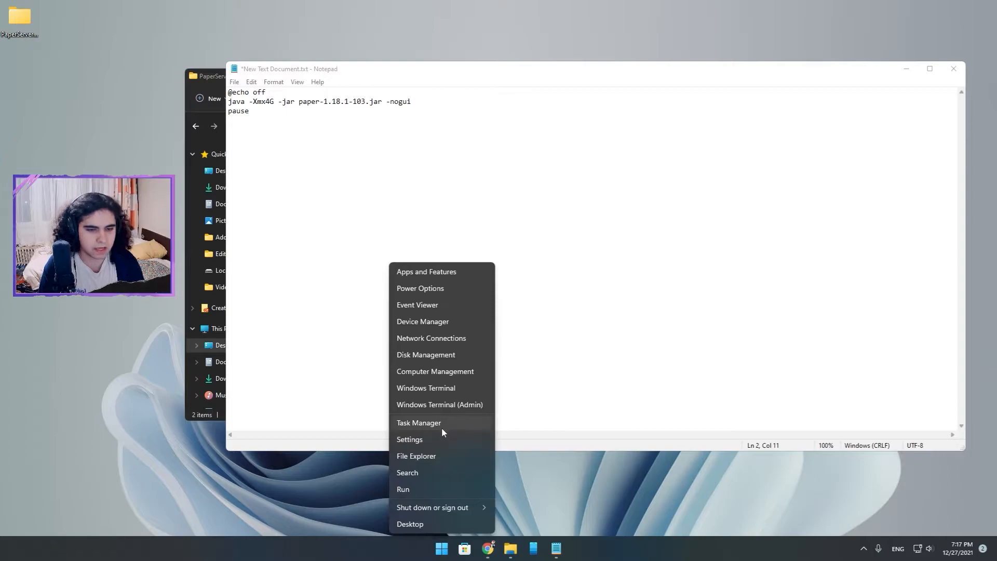
pyautogui.click(418, 423)
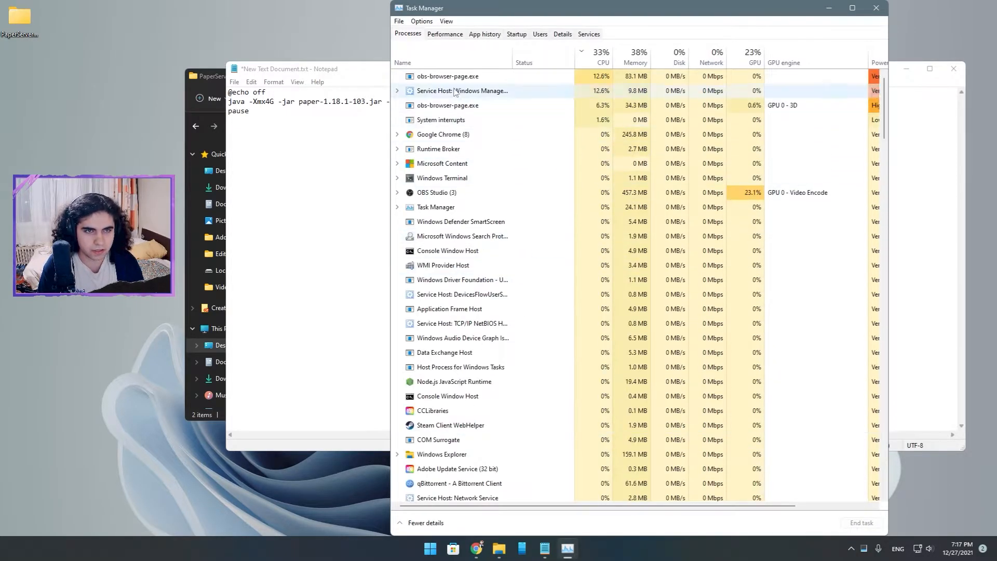
pyautogui.click(445, 34)
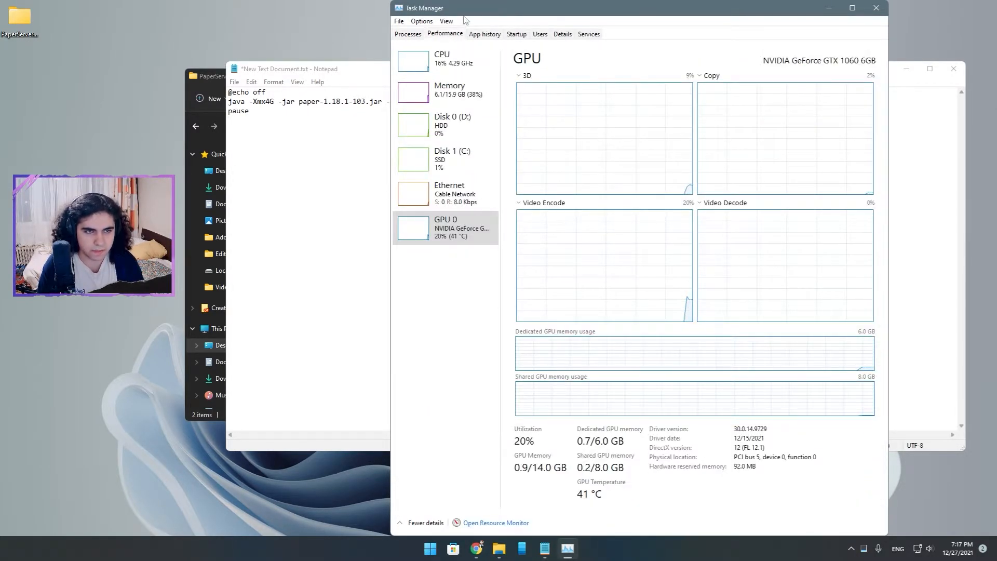
pyautogui.click(478, 98)
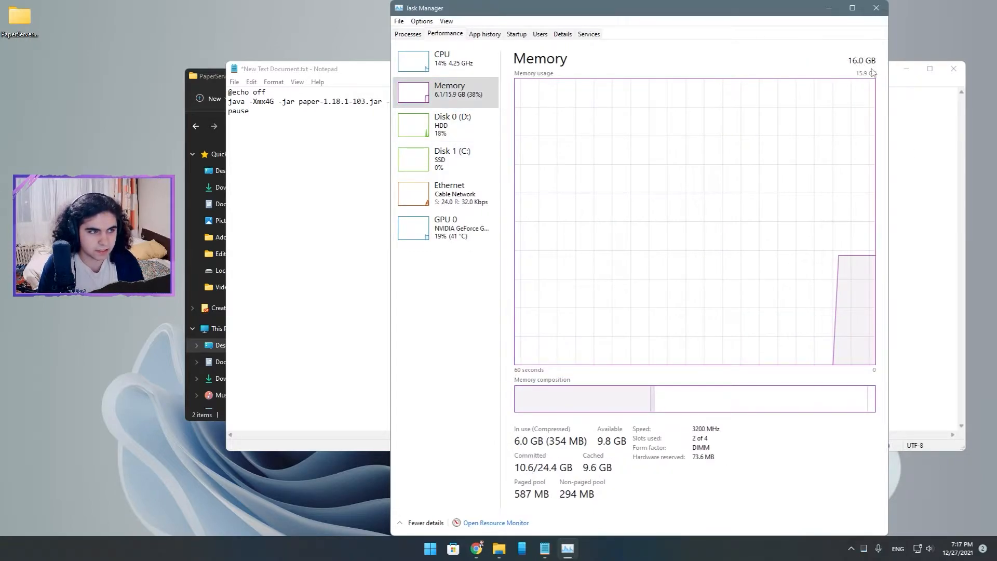
pyautogui.moveTo(775, 12); pyautogui.dragTo(657, 34)
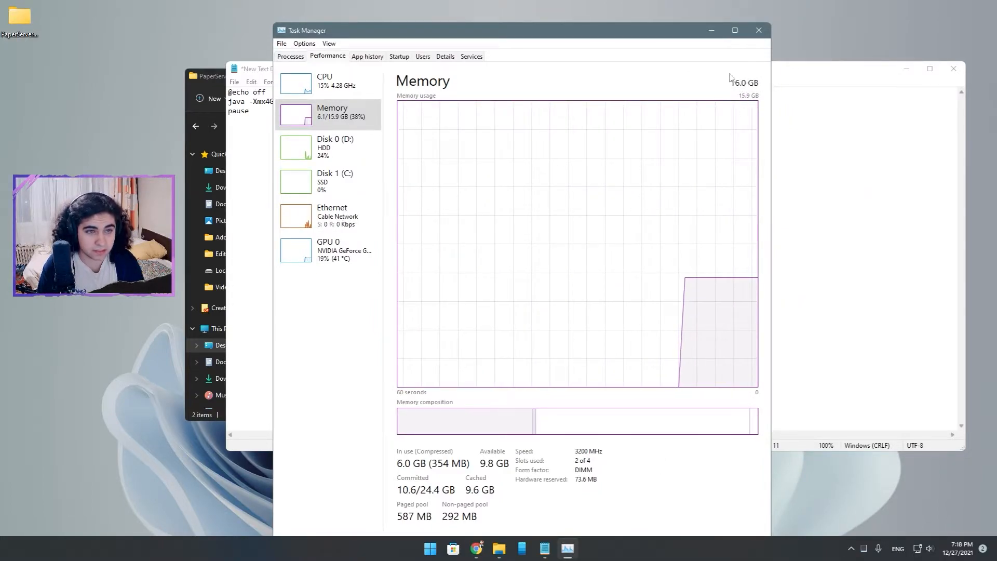
# Compare the script's -Xmx memory value with the installed memory side by side, and close Task Manager.
pyautogui.moveTo(523, 25); pyautogui.dragTo(566, 148)
pyautogui.click(268, 104)
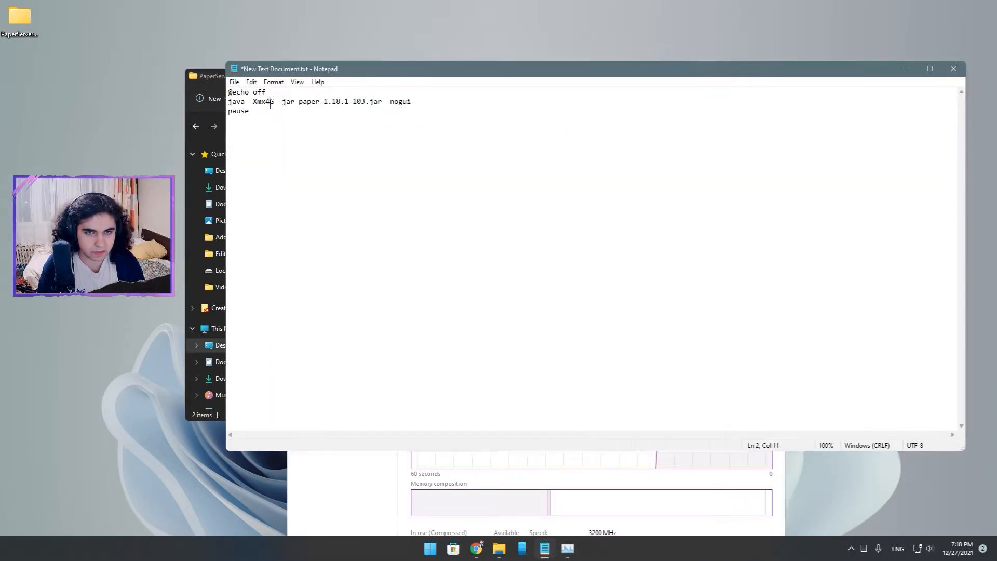
pyautogui.click(683, 493)
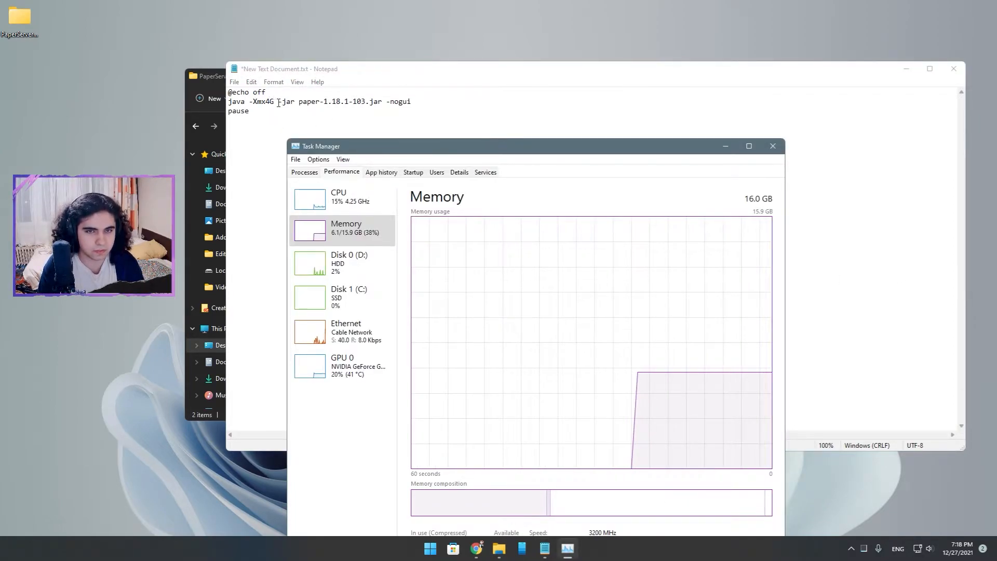
pyautogui.moveTo(559, 146); pyautogui.dragTo(594, 107)
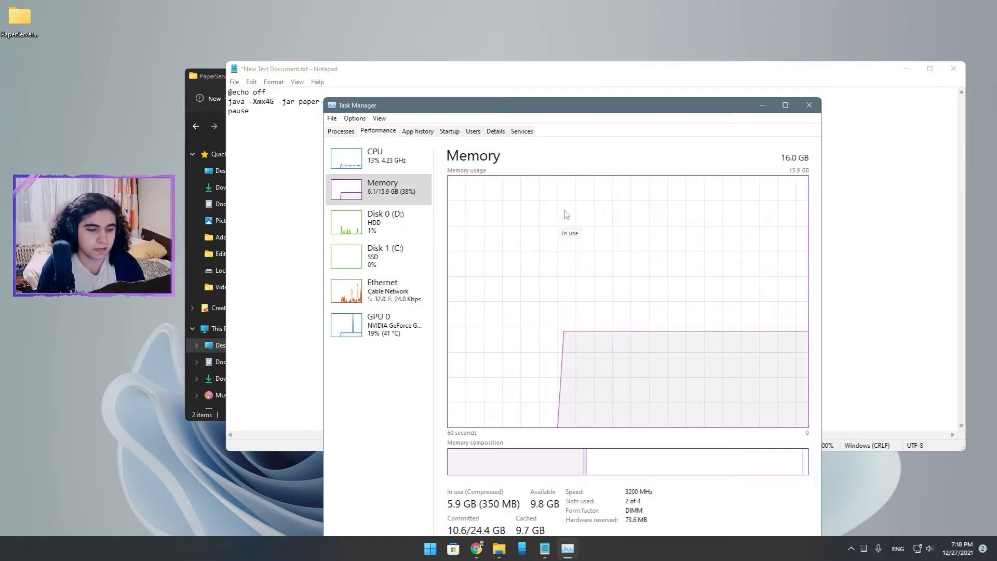
pyautogui.moveTo(553, 109); pyautogui.dragTo(539, 104)
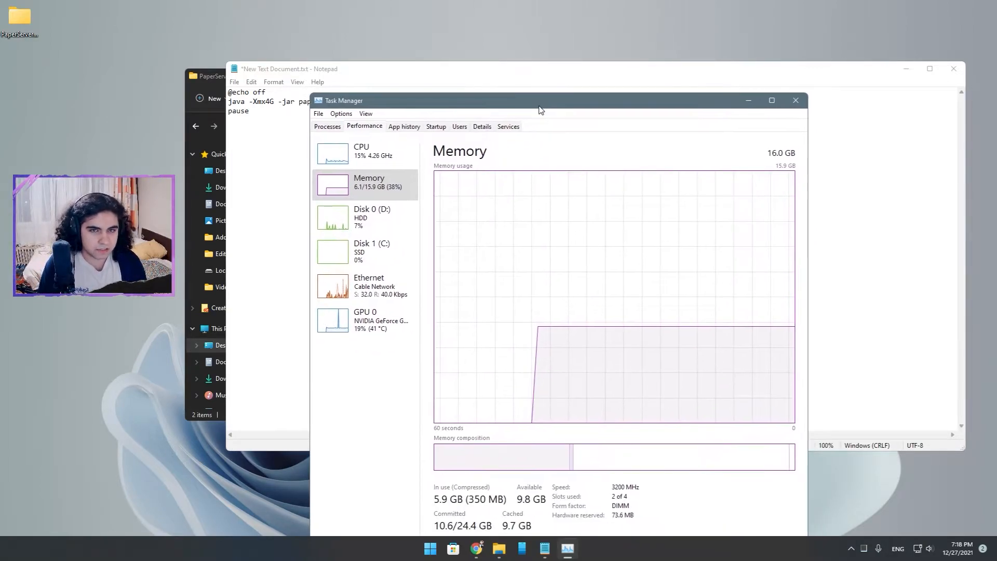
pyautogui.click(795, 102)
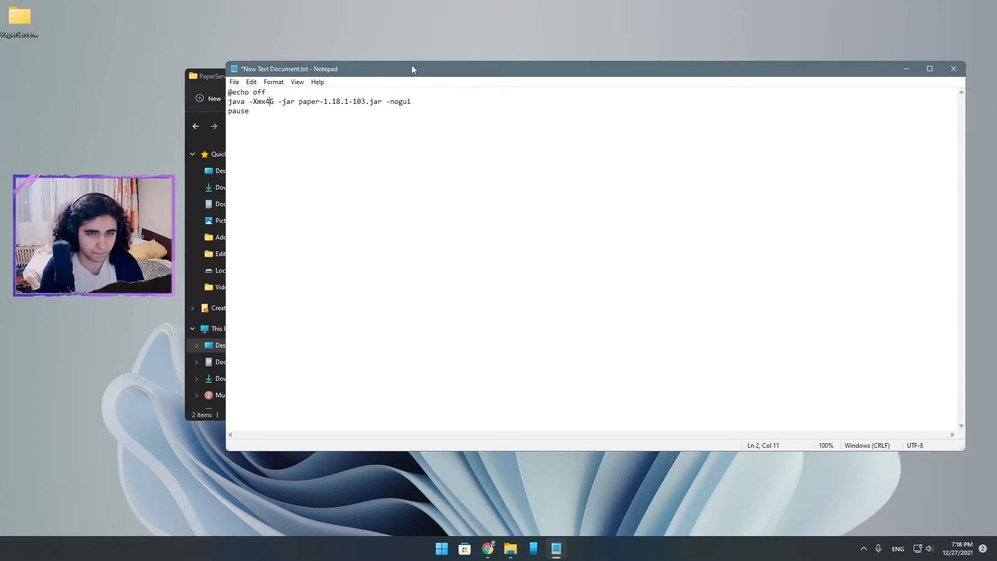
# Examine the -nogui option at the end of the script's java line.
pyautogui.moveTo(412, 65); pyautogui.dragTo(360, 60)
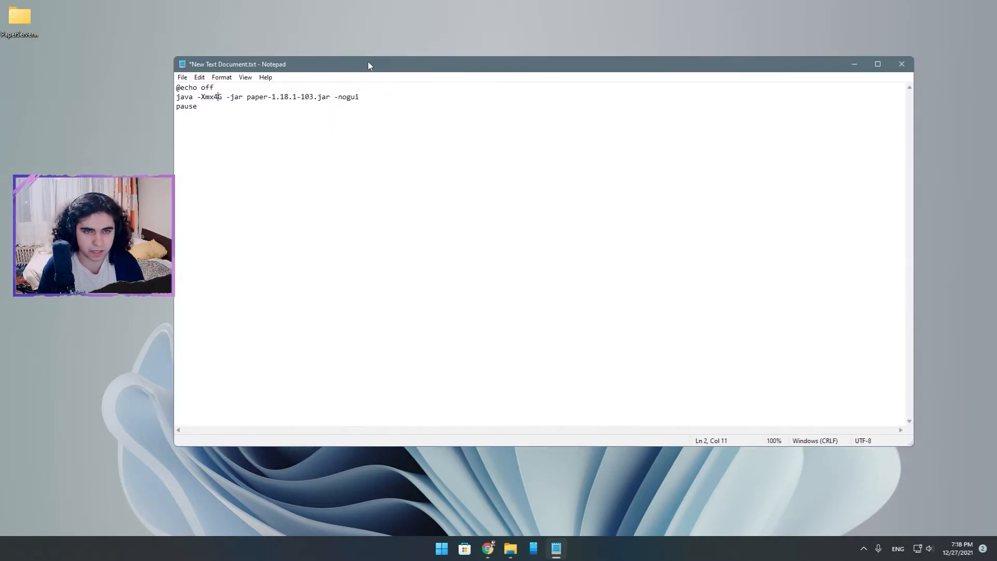
pyautogui.moveTo(367, 97); pyautogui.dragTo(337, 97)
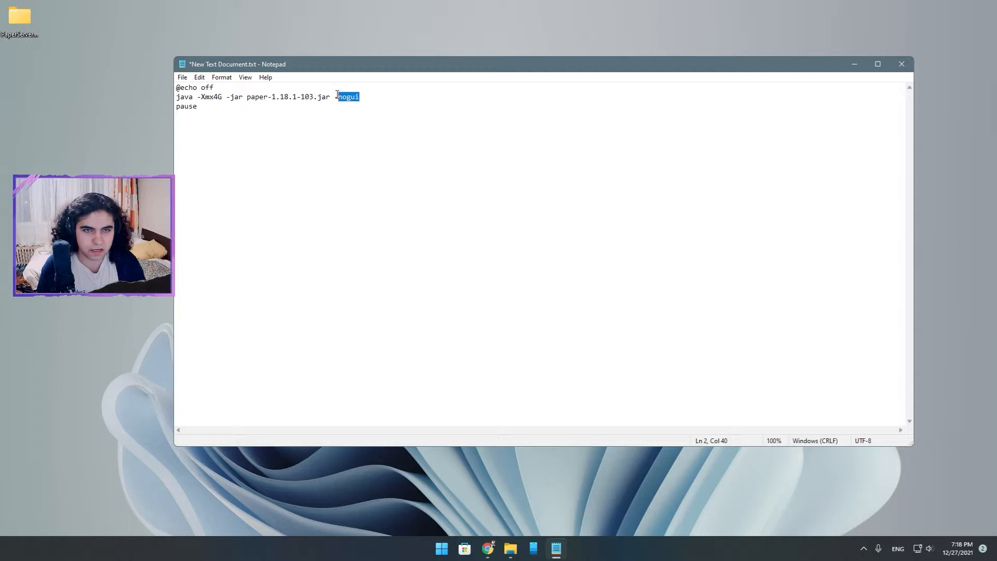
pyautogui.click(371, 100)
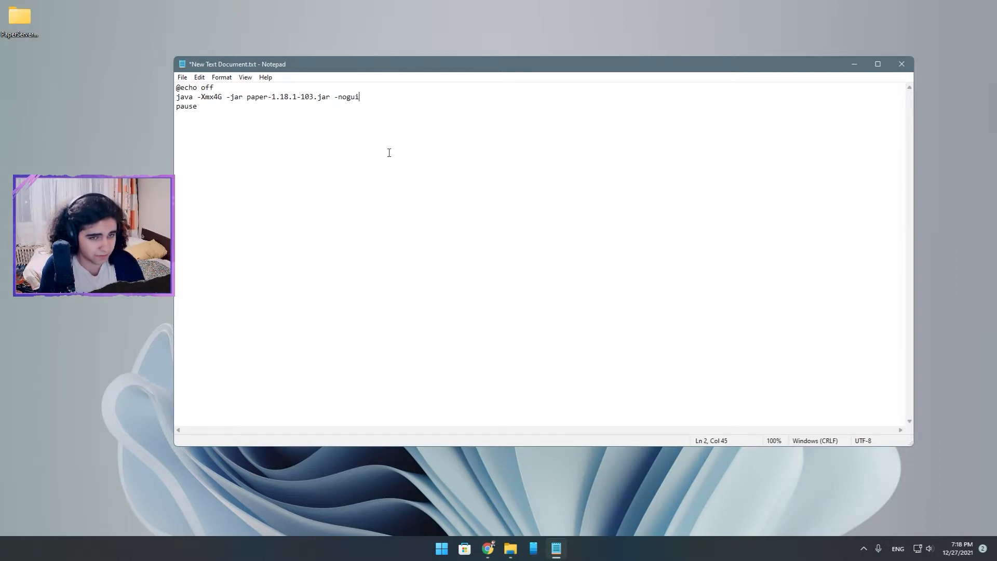
pyautogui.moveTo(374, 99)
pyautogui.mouseDown()
pyautogui.moveTo(336, 97)
pyautogui.moveTo(365, 98)
pyautogui.mouseUp()
pyautogui.click(365, 97)
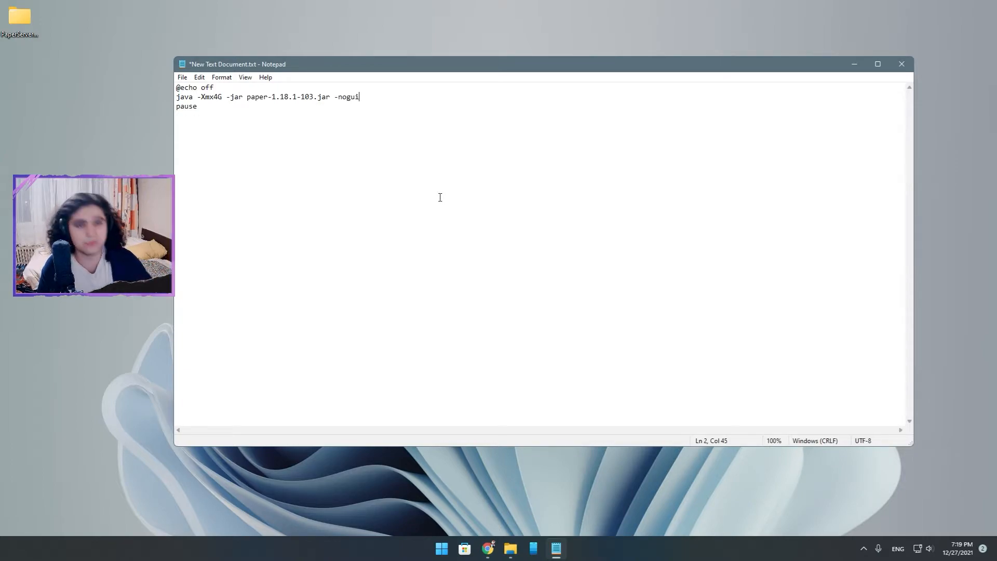
pyautogui.moveTo(361, 97); pyautogui.dragTo(340, 95)
pyautogui.click(430, 102)
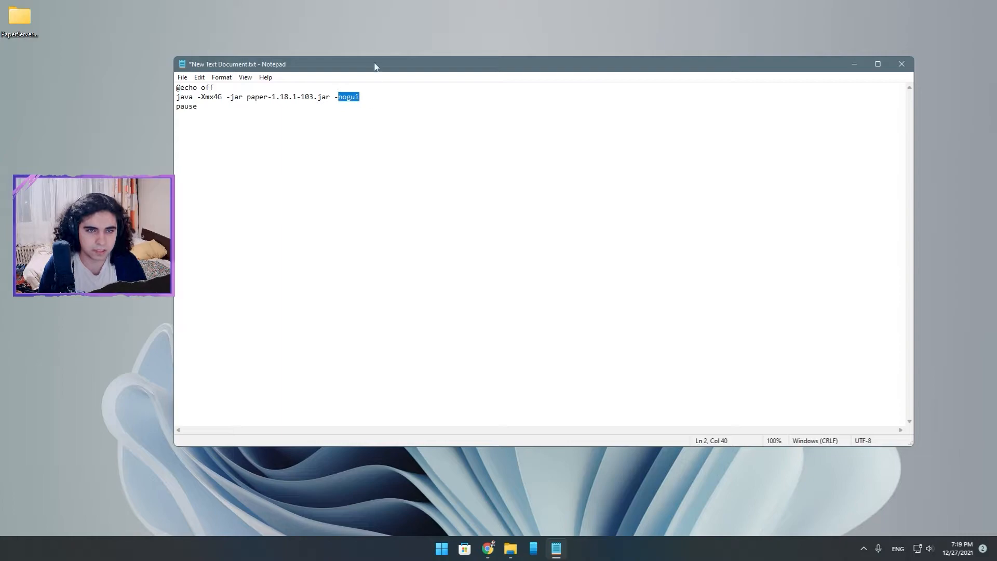
# Save the startup script in New Text Document.txt and close the file.
pyautogui.moveTo(374, 67); pyautogui.dragTo(381, 72)
pyautogui.click(189, 82)
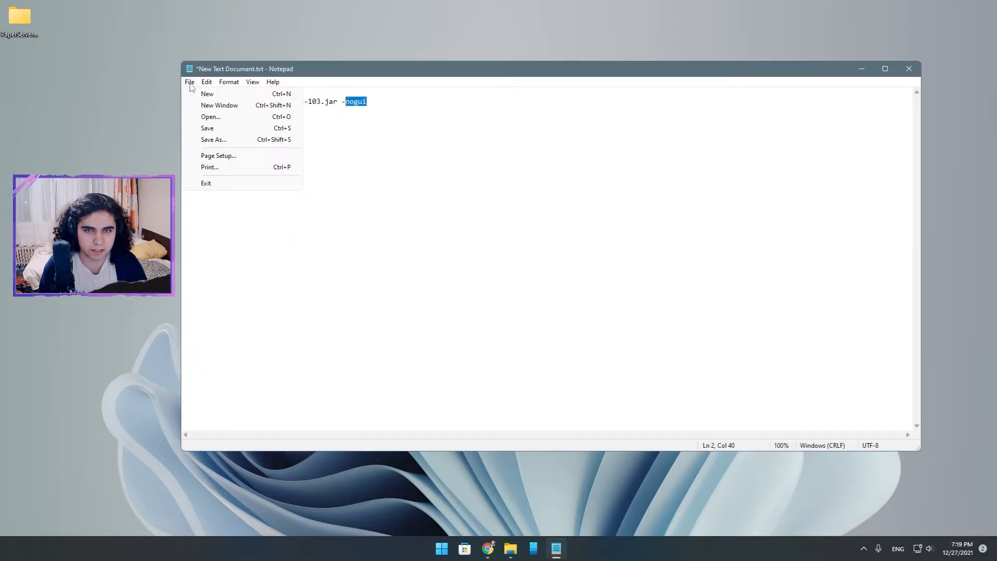
pyautogui.click(208, 130)
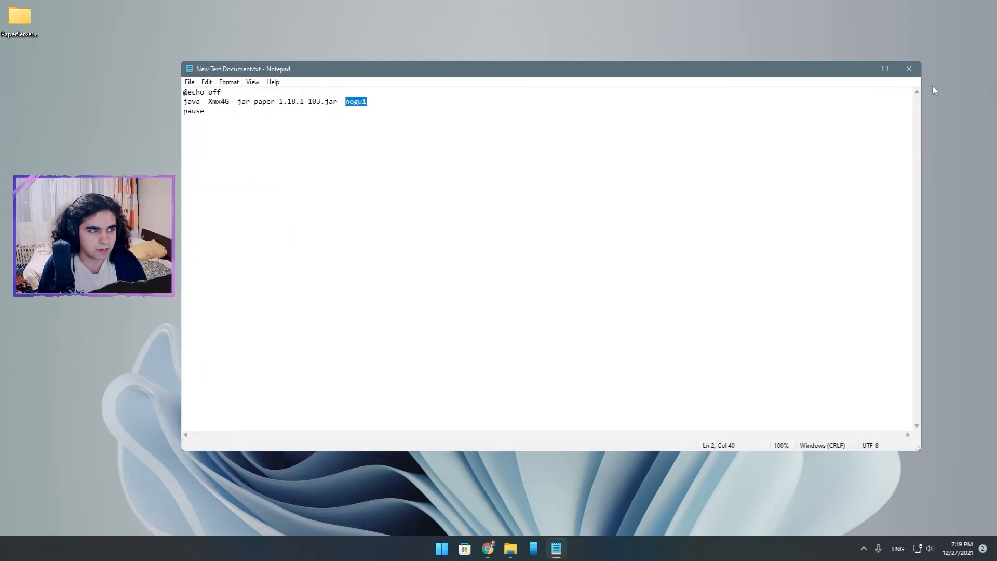
pyautogui.click(912, 72)
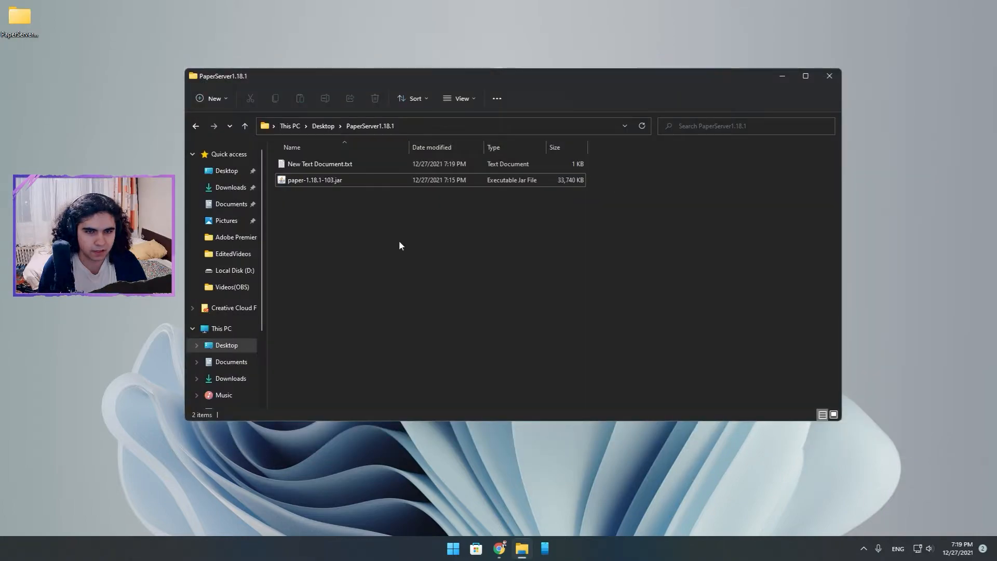
# Rename New Text Document.txt as Start.bat and accept the file extension change.
pyautogui.click(344, 168)
pyautogui.rightClick(343, 167)
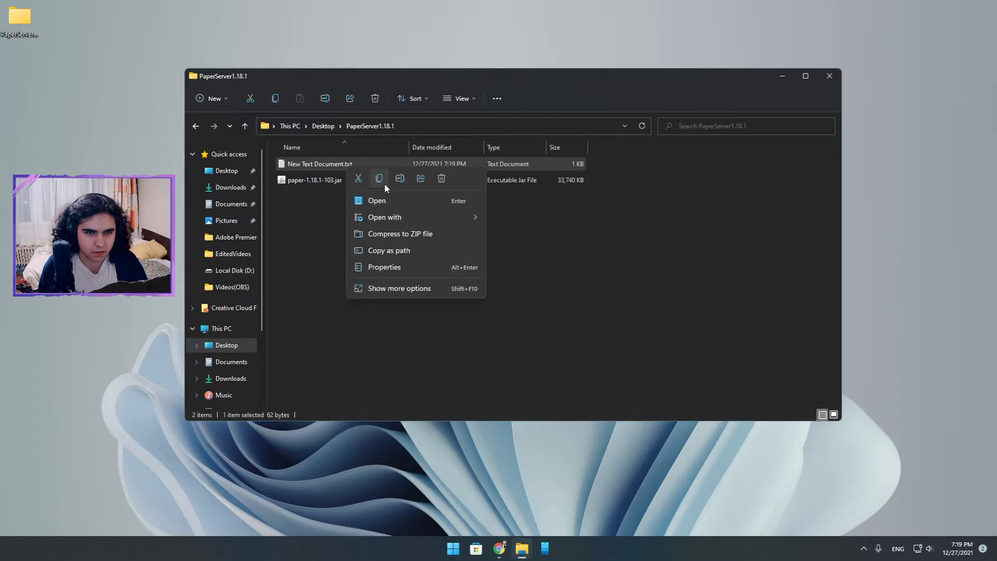
pyautogui.click(401, 180)
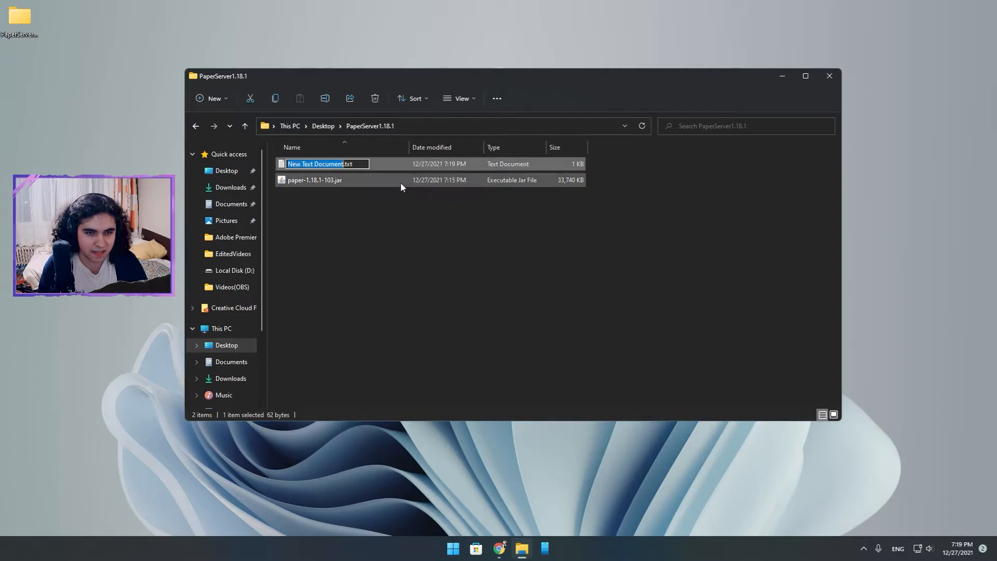
pyautogui.press('BackSpace')
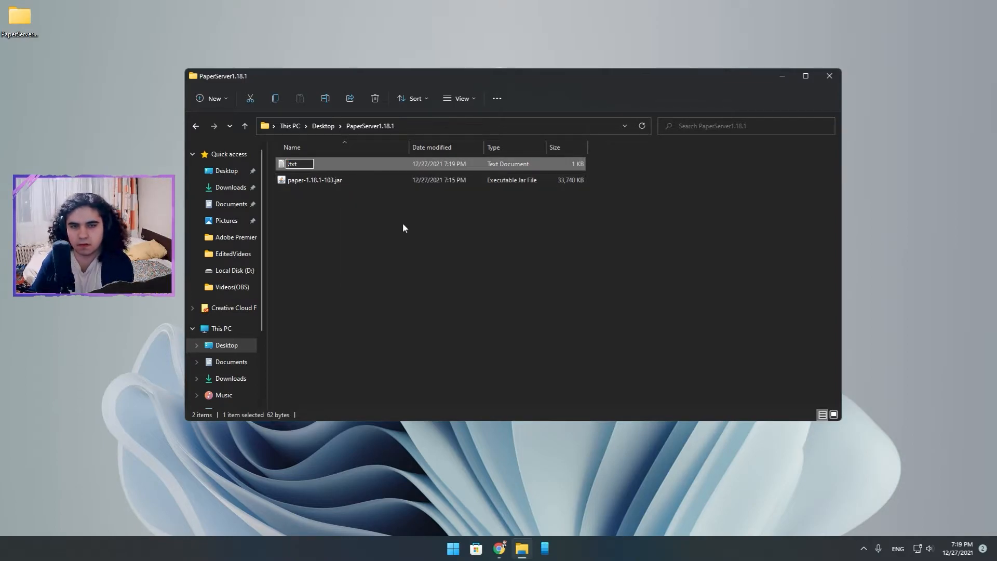
pyautogui.write('Start')
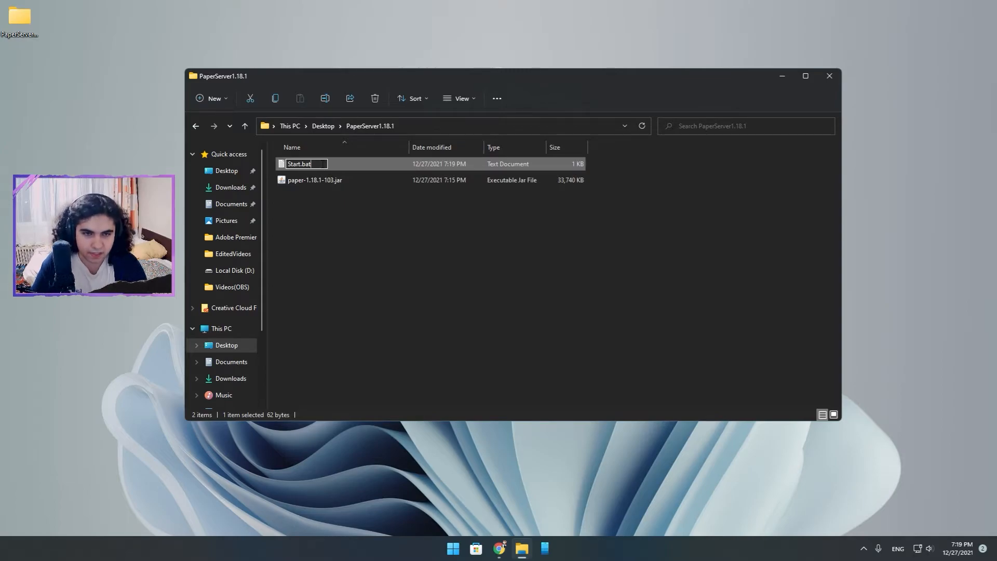
pyautogui.press('Return')
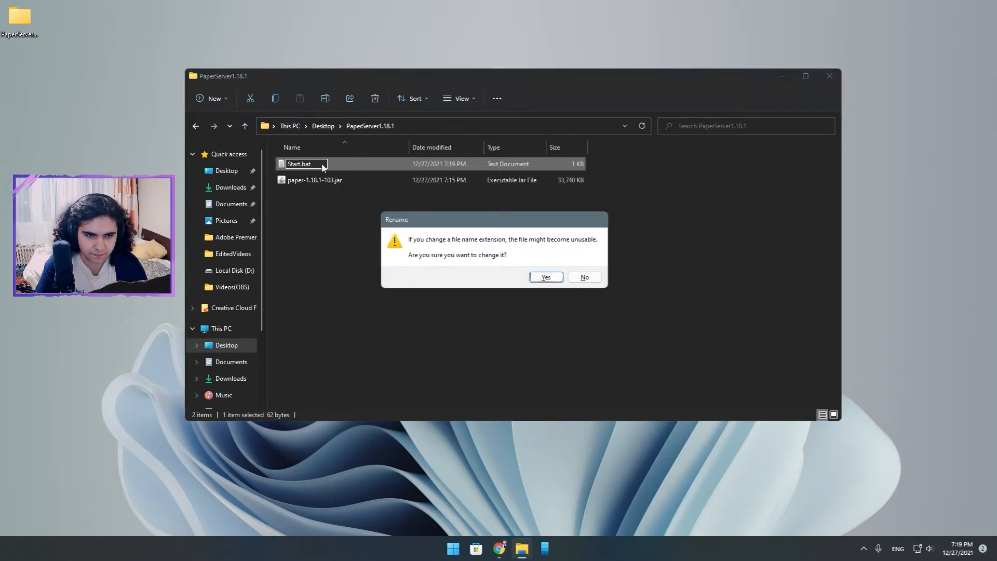
pyautogui.click(545, 278)
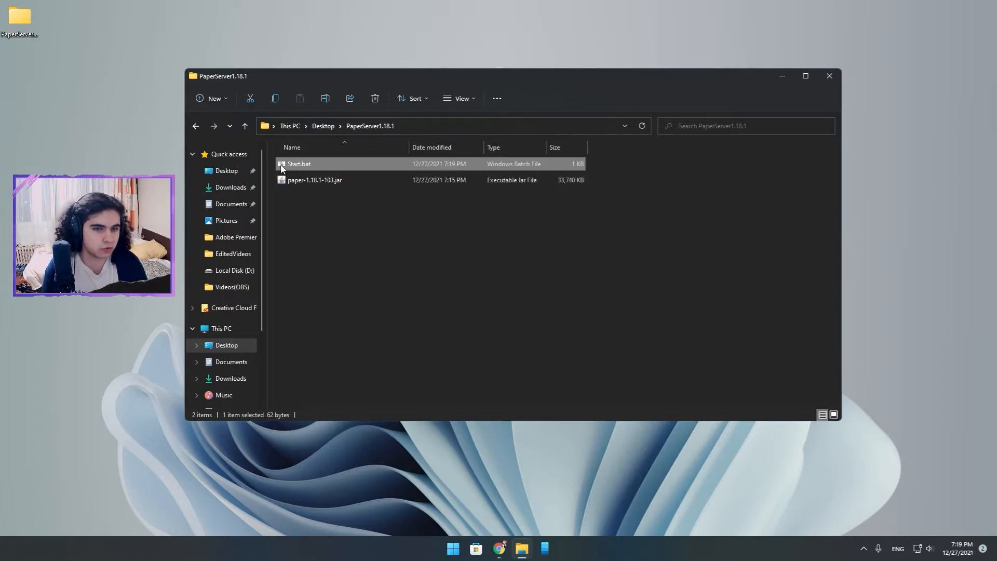
# Check whether the folder view is set to show file name extensions.
pyautogui.click(457, 99)
pyautogui.moveTo(483, 283)
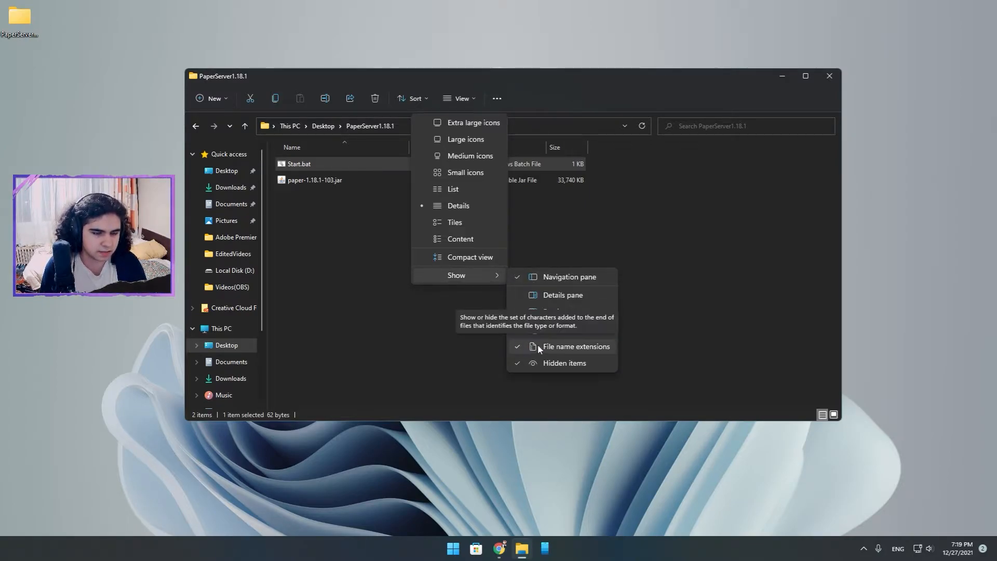
pyautogui.click(377, 329)
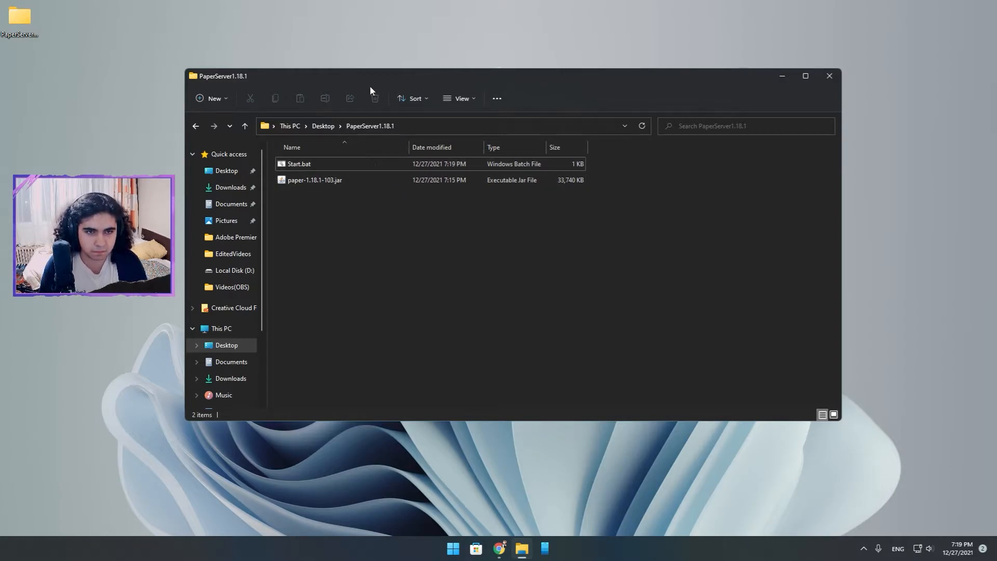
# Run Start.bat to generate the initial server files, and dismiss its console once it finishes.
pyautogui.moveTo(370, 87); pyautogui.dragTo(393, 88)
pyautogui.doubleClick(364, 165)
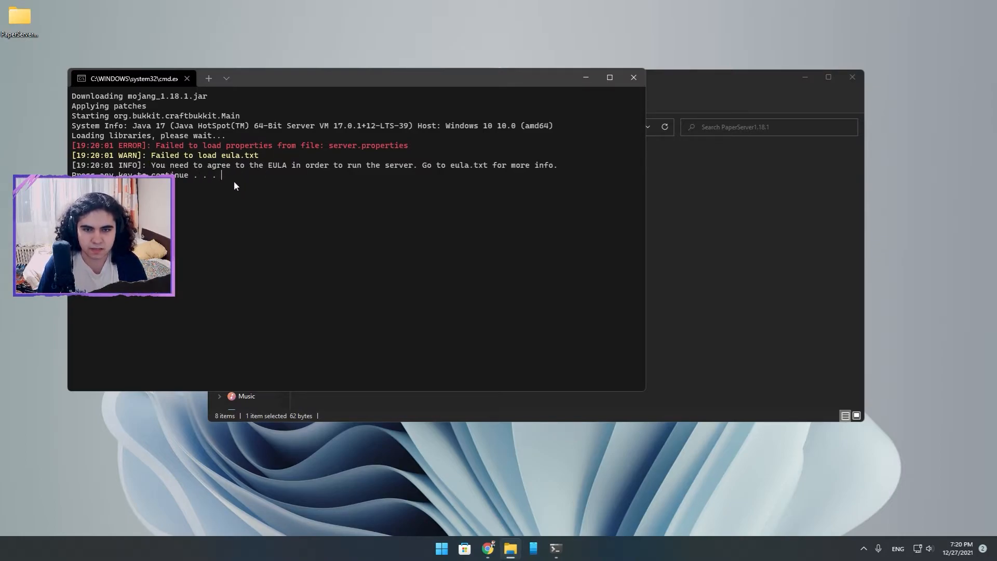
pyautogui.press('Return')
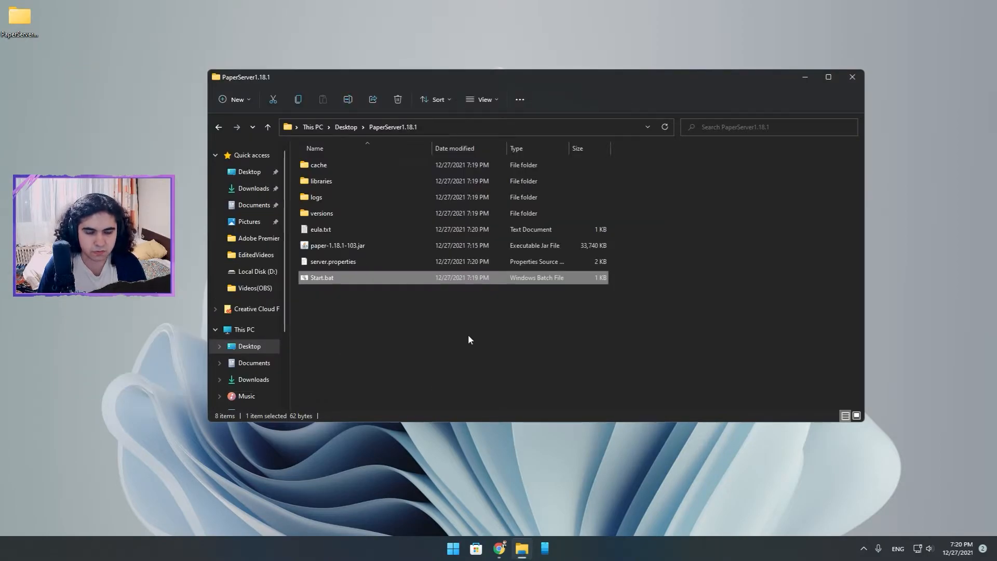
# Accept the EULA by setting eula=true in eula.txt, and save and close the file.
pyautogui.doubleClick(321, 230)
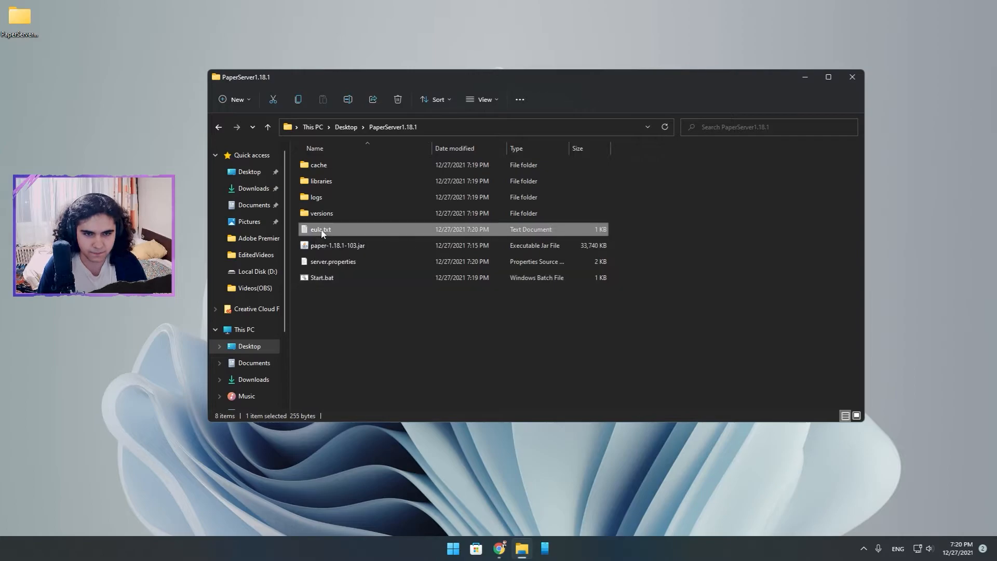
pyautogui.click(229, 122)
pyautogui.press('BackSpace')
pyautogui.press('BackSpace')
pyautogui.press('BackSpace')
pyautogui.press('BackSpace')
pyautogui.write('true')
pyautogui.click(189, 82)
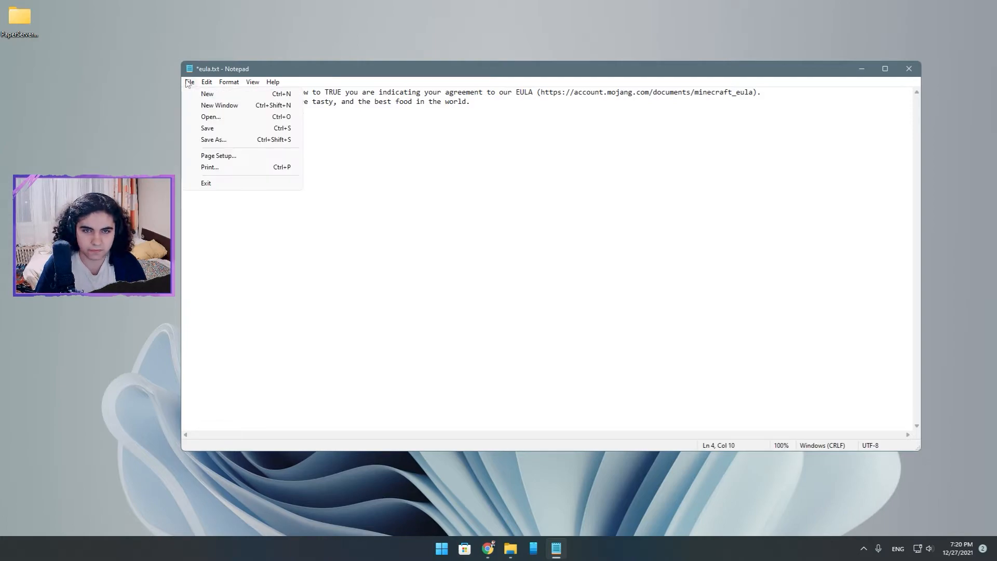
pyautogui.click(201, 128)
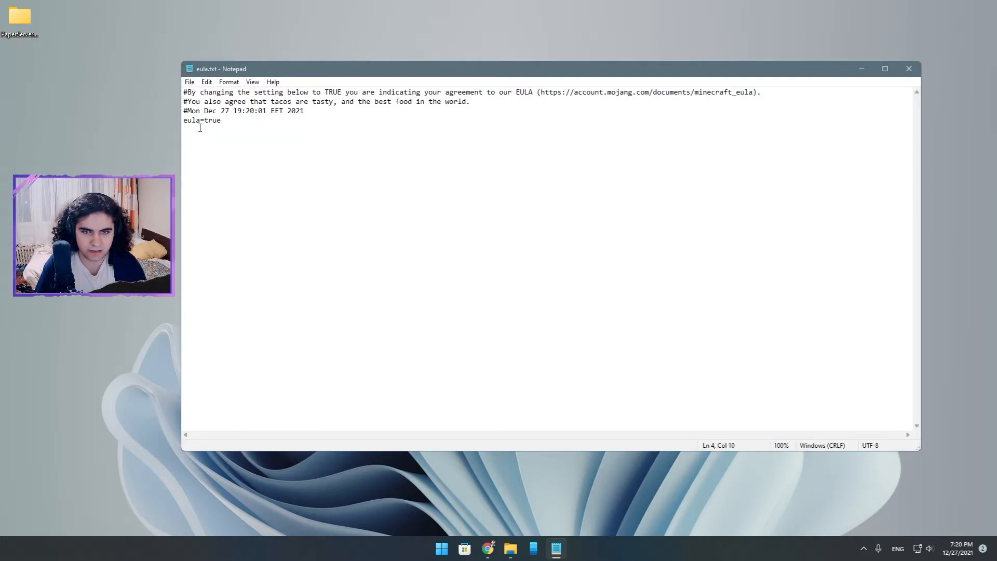
pyautogui.click(909, 68)
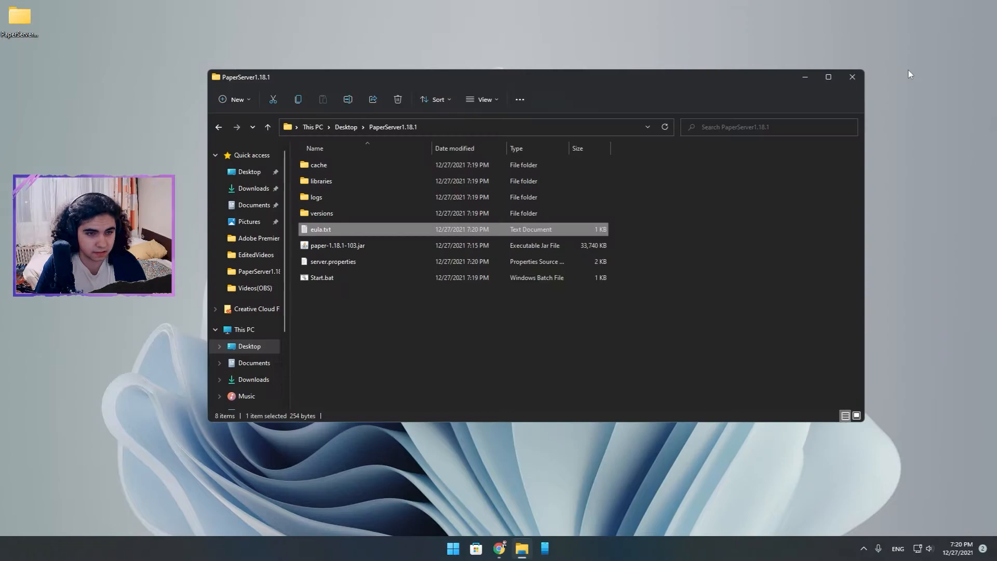
# Open server.properties from the PaperServer1.18.1 folder in Notepad.
pyautogui.click(384, 335)
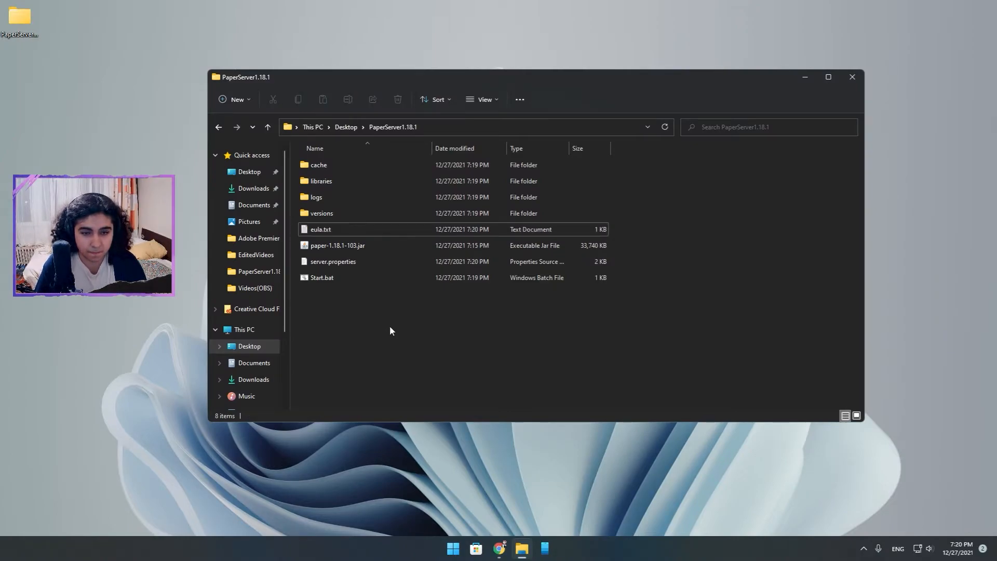
pyautogui.rightClick(360, 266)
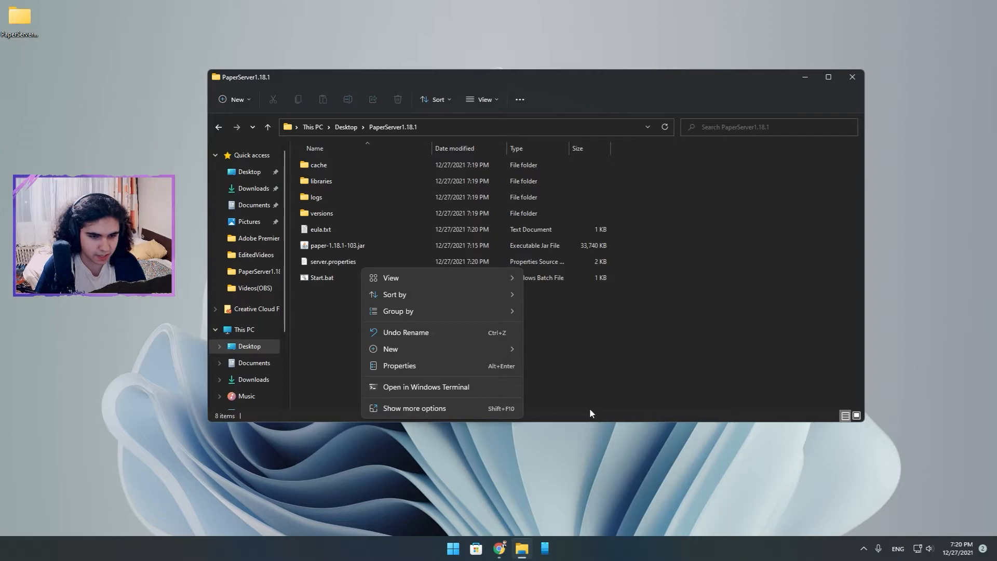
pyautogui.click(467, 408)
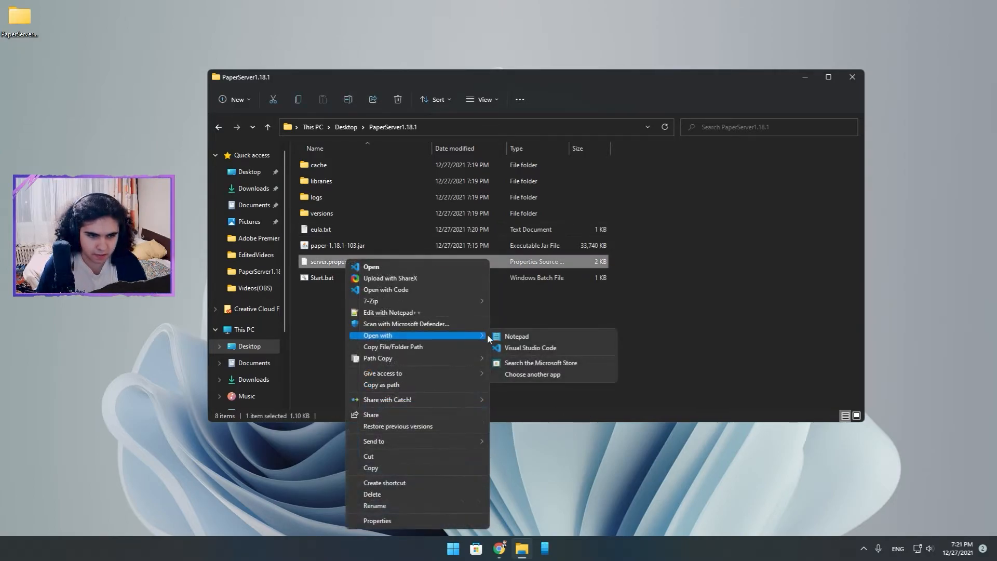
pyautogui.click(547, 332)
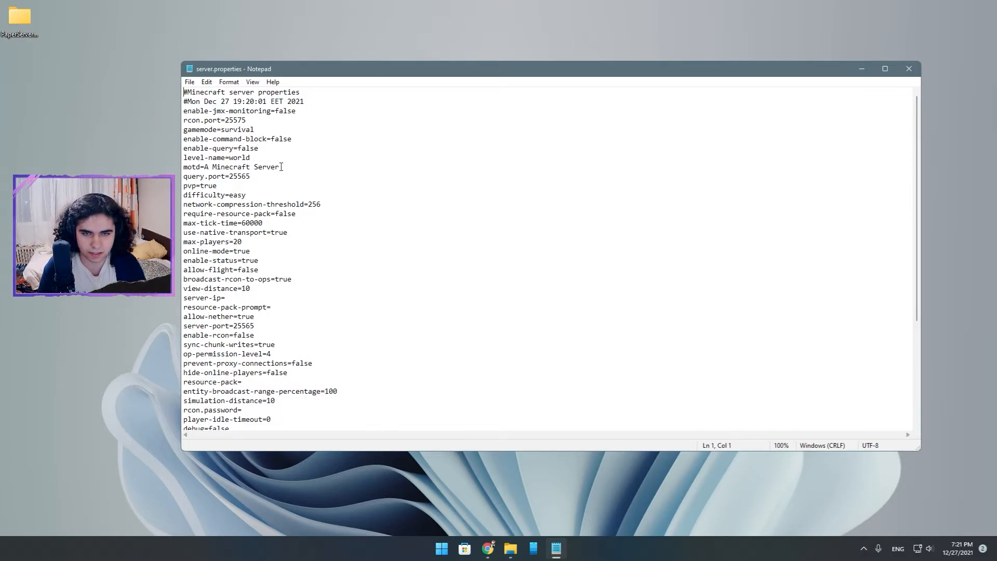
# Set the difficulty property to hard in server.properties.
pyautogui.click(263, 193)
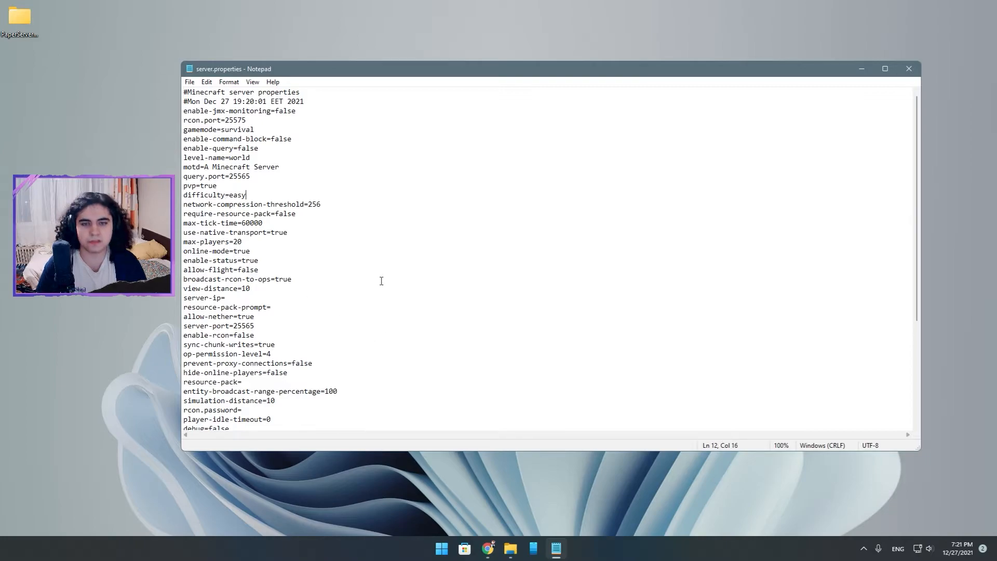
pyautogui.press('BackSpace')
pyautogui.press('BackSpace')
pyautogui.press('BackSpace')
pyautogui.press('BackSpace')
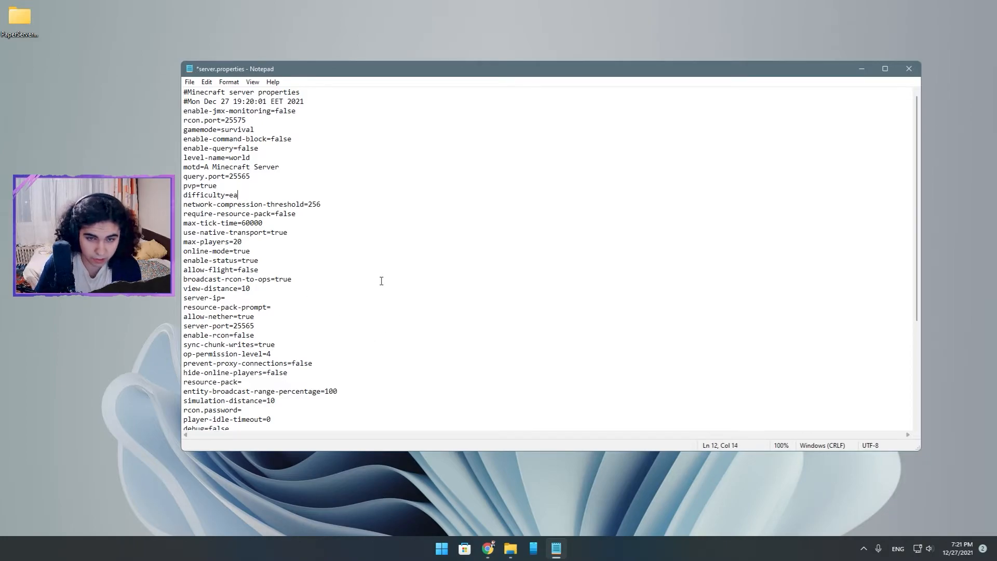
pyautogui.write('ha')
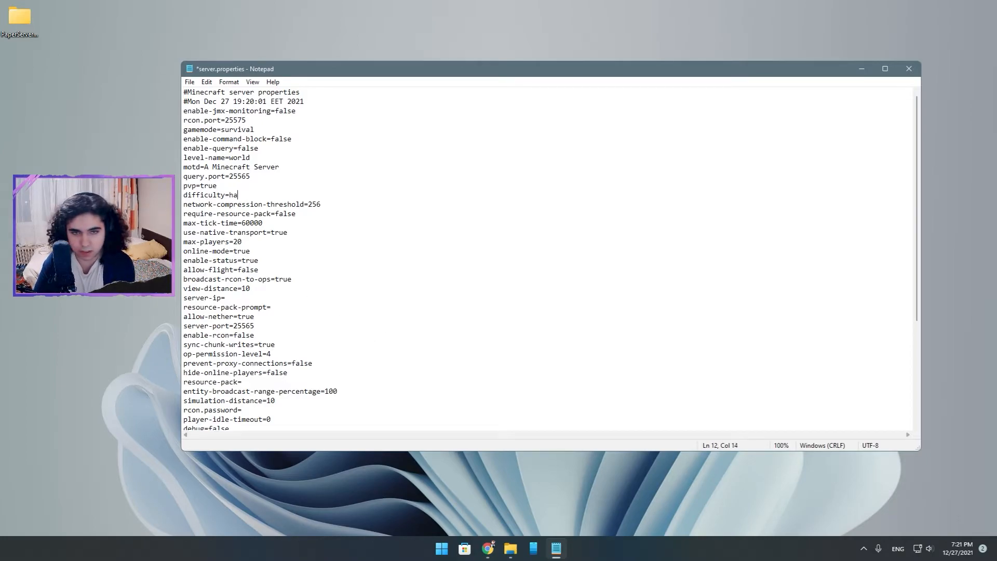
pyautogui.write('drd')
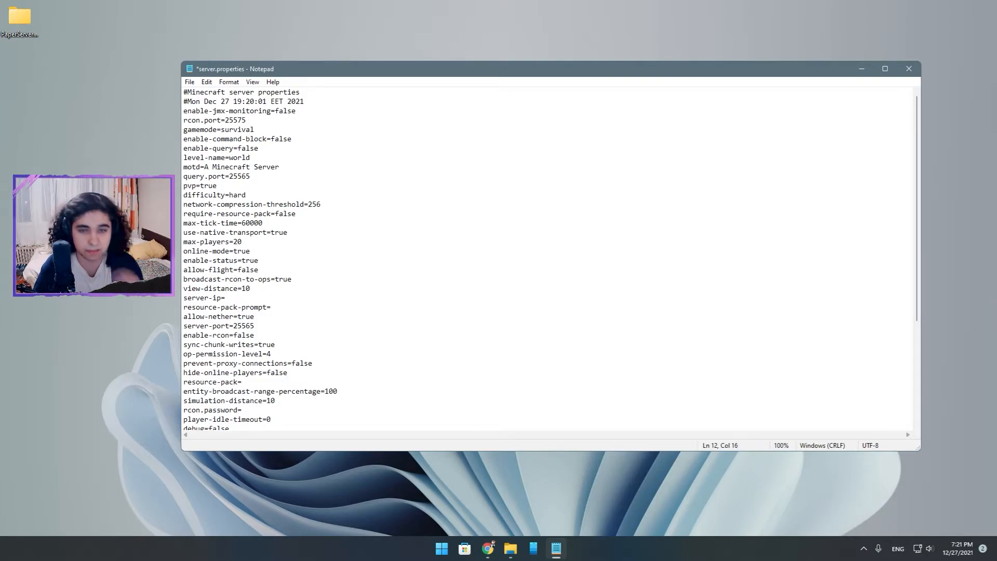
pyautogui.click(257, 128)
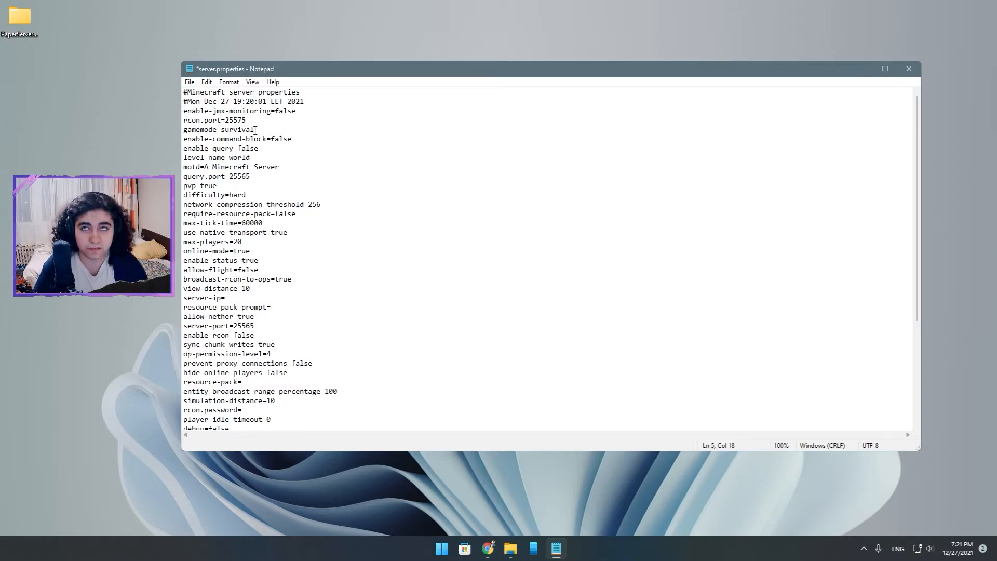
pyautogui.click(346, 185)
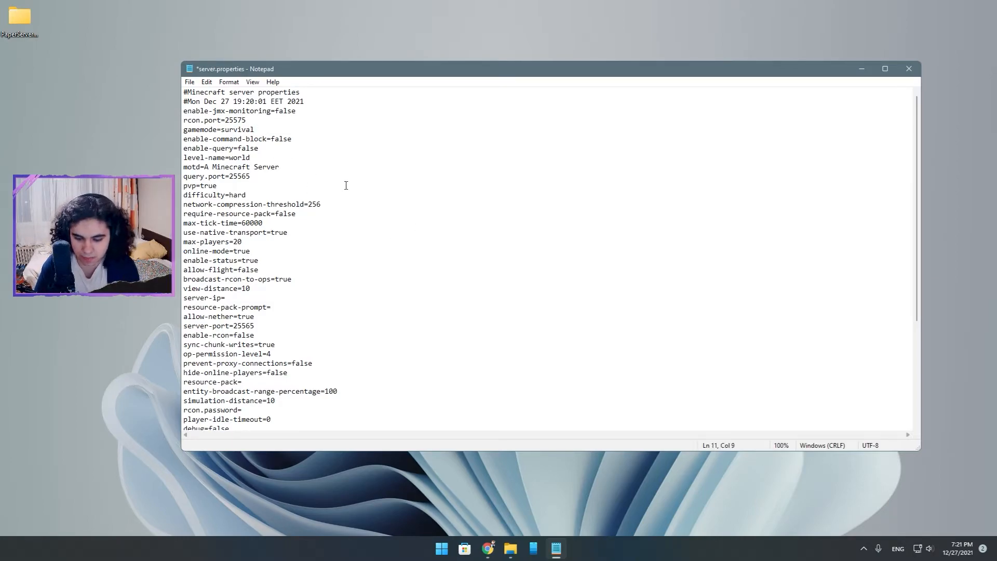
pyautogui.keyDown('ctrl'); pyautogui.scroll(4, 346, 186); pyautogui.keyUp('ctrl')
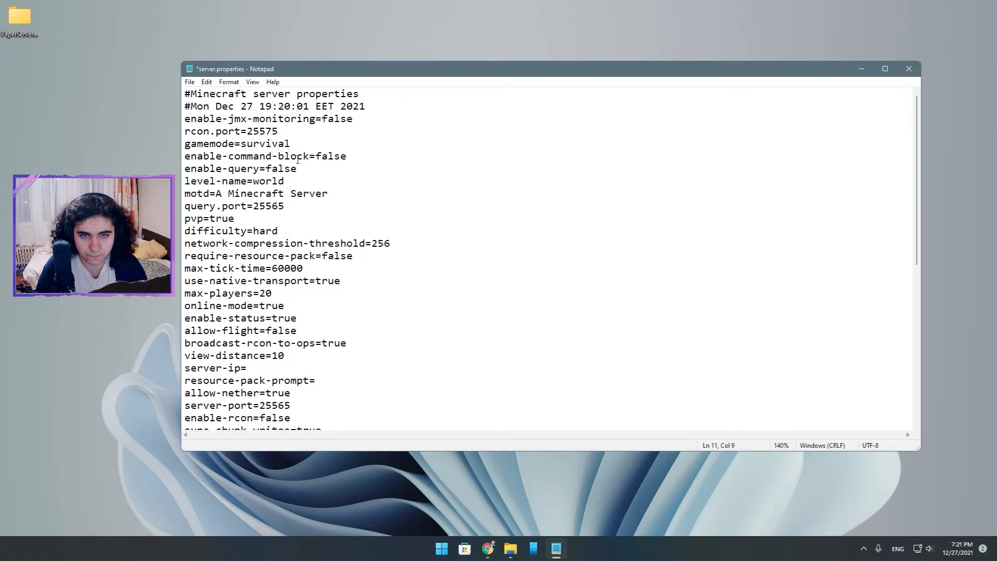
pyautogui.tripleClick(267, 144)
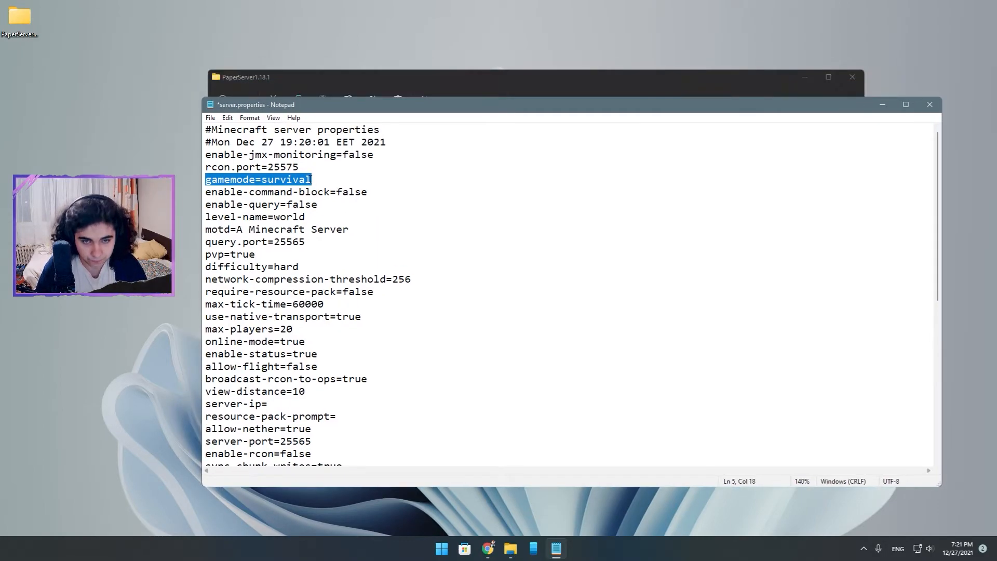
pyautogui.click(316, 181)
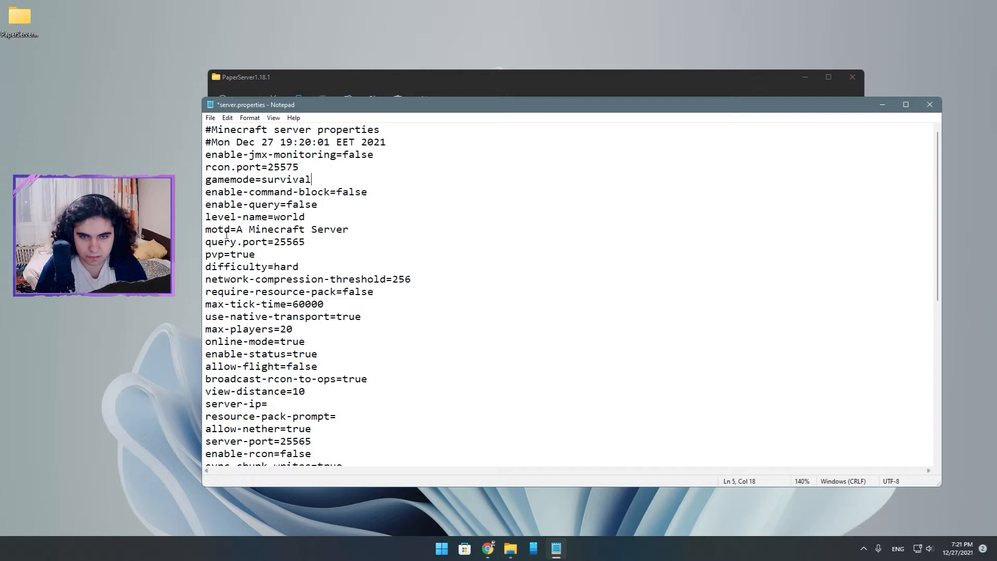
# Replace the motd text in server.properties with Javkamkrastavizi.
pyautogui.moveTo(351, 230); pyautogui.dragTo(238, 230)
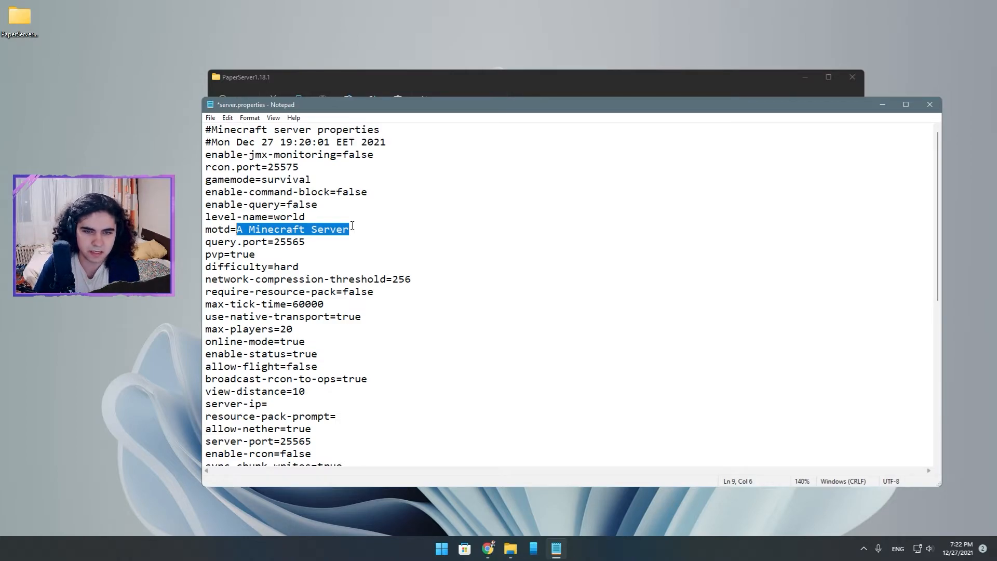
pyautogui.press('BackSpace')
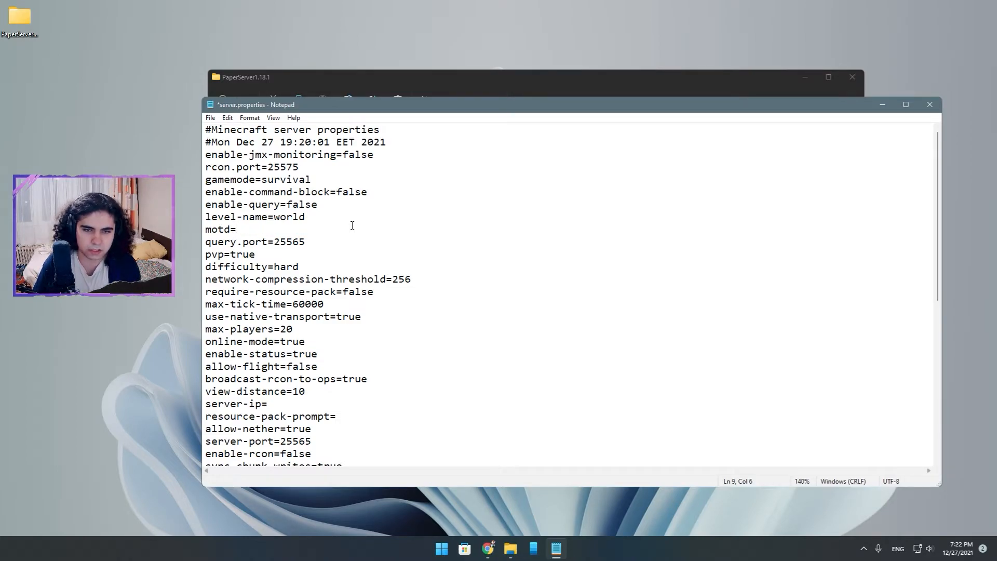
pyautogui.write('J')
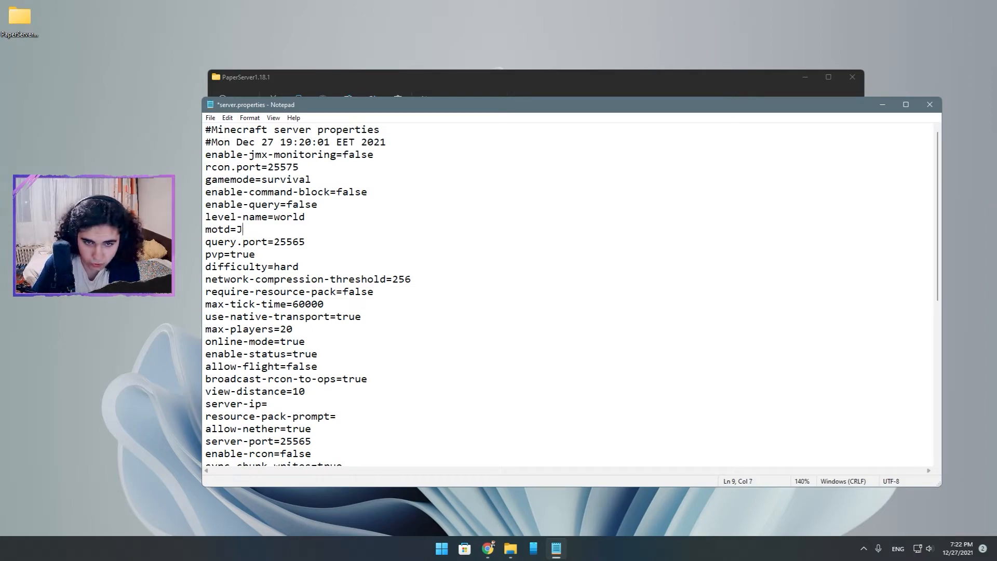
pyautogui.write('avkamkr')
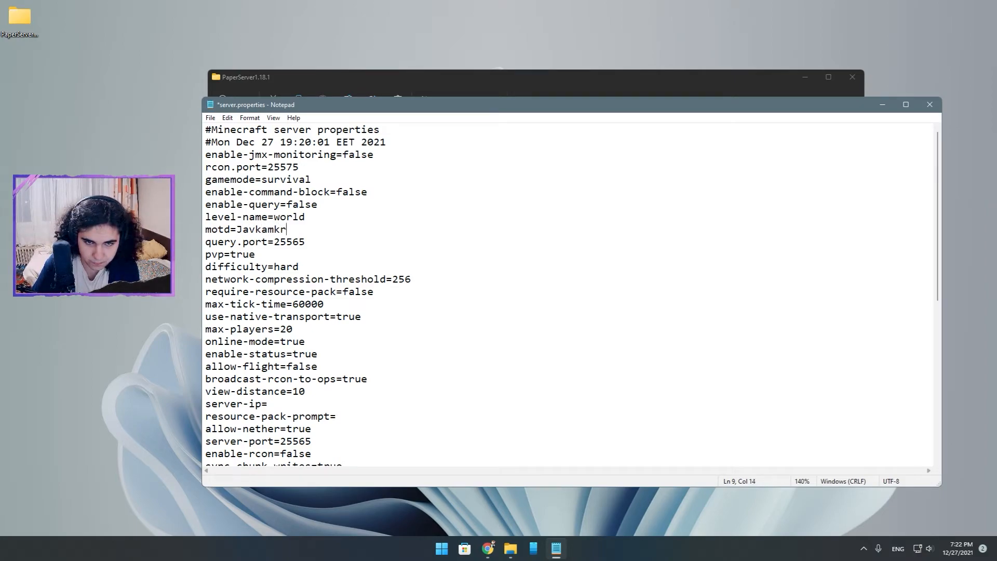
pyautogui.write('astavizi')
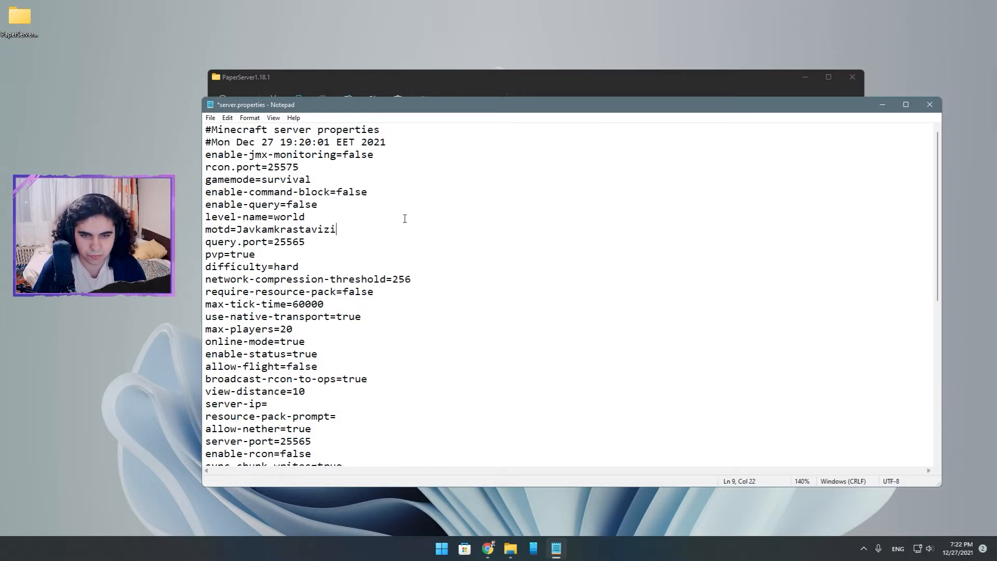
# Review the remaining server properties, then save server.properties and close it.
pyautogui.scroll(-2, 404, 217)
pyautogui.scroll(-5, 407, 228)
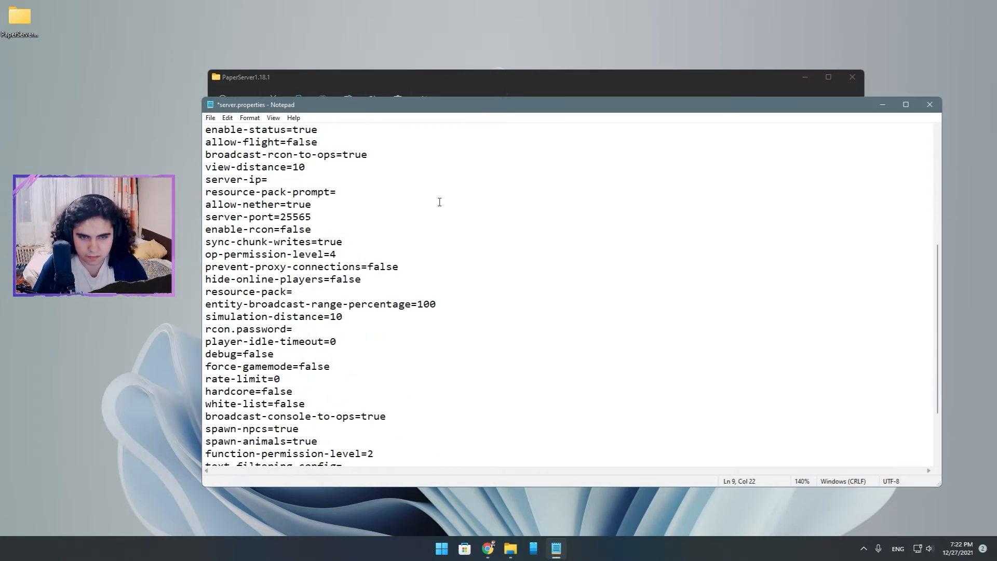
pyautogui.scroll(-2, 404, 270)
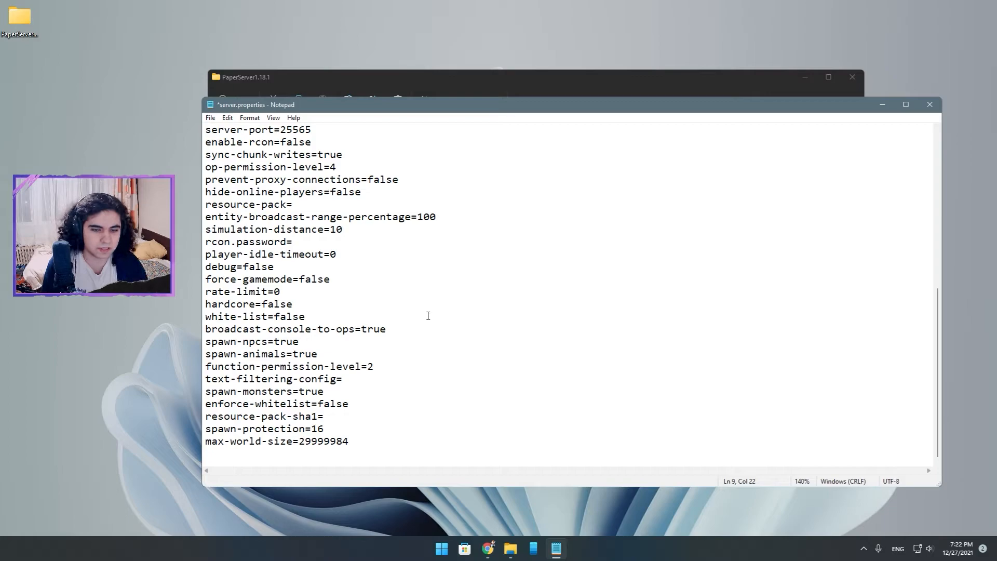
pyautogui.scroll(8, 428, 316)
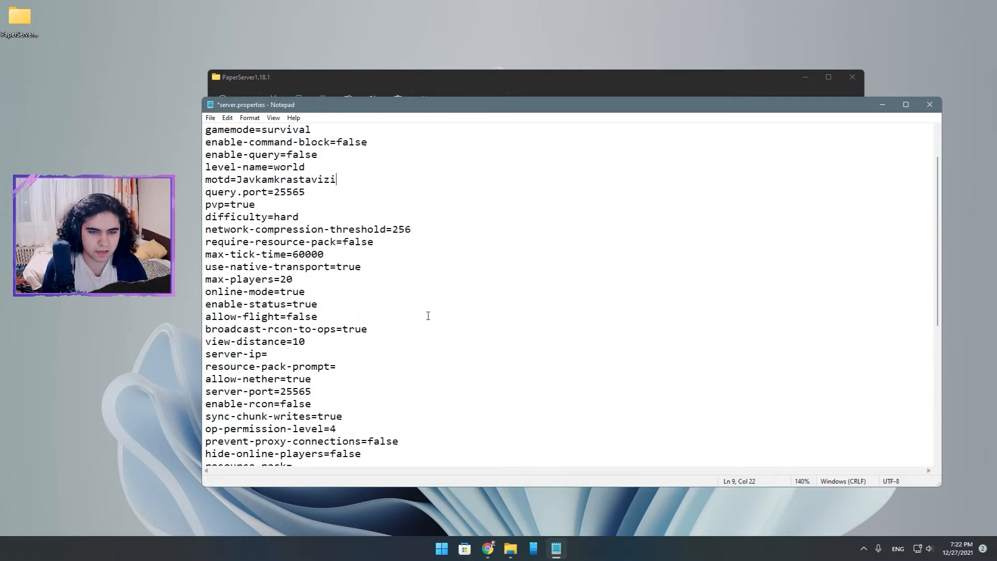
pyautogui.click(211, 118)
pyautogui.click(228, 165)
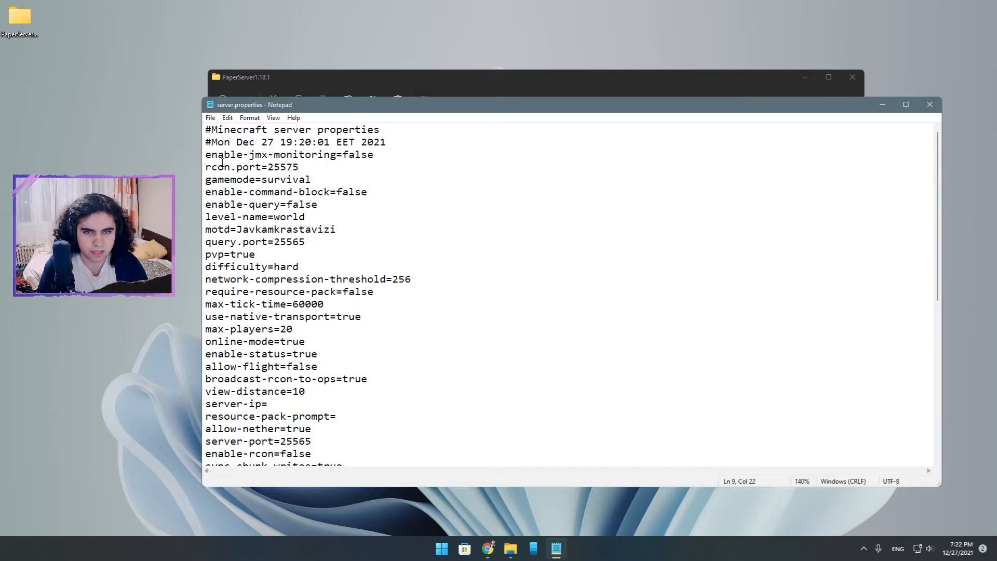
pyautogui.moveTo(253, 107); pyautogui.dragTo(177, 108)
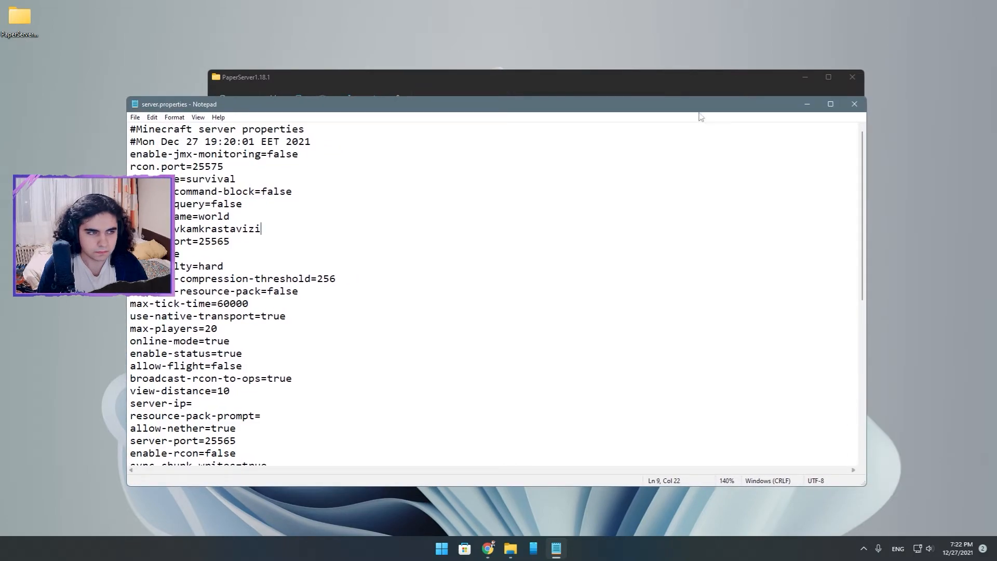
pyautogui.click(847, 105)
# Run Start.bat from the PaperServer1.18.1 folder to start the server, and reposition its console window.
pyautogui.click(540, 376)
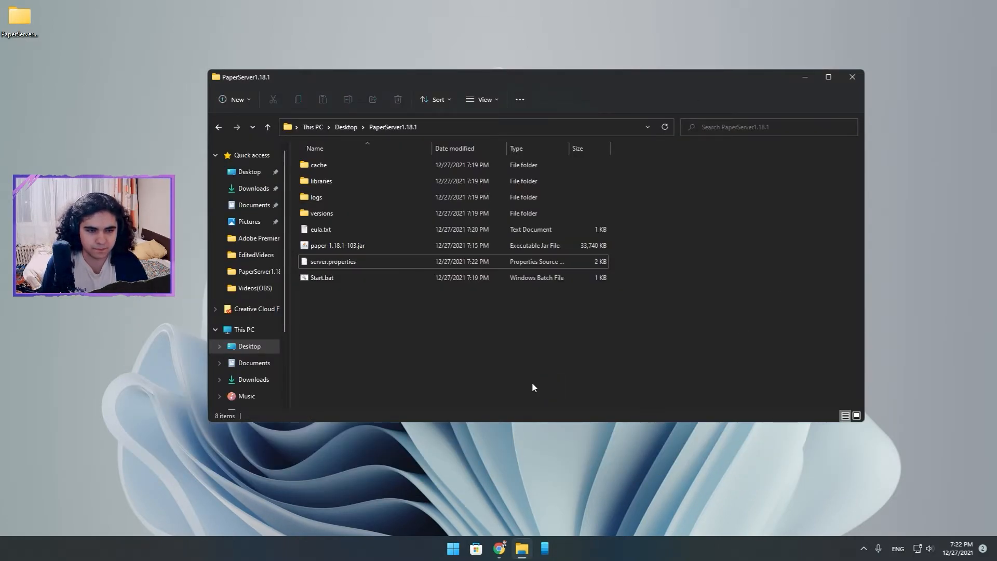
pyautogui.doubleClick(331, 279)
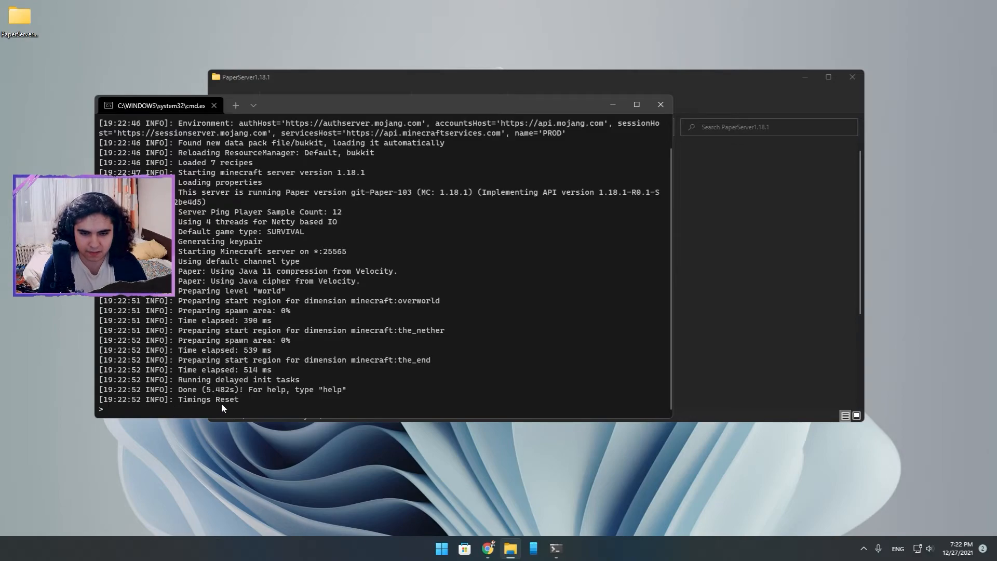
pyautogui.moveTo(344, 113); pyautogui.dragTo(315, 79)
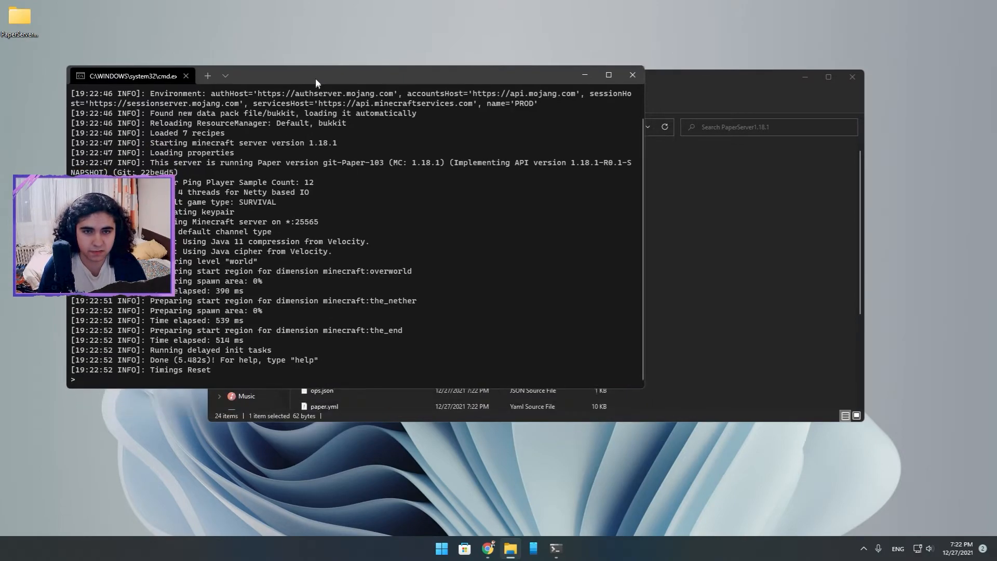
# Launch Minecraft Java Edition 1.18.1 and open its multiplayer server list, leaving the server console running.
pyautogui.click(442, 548)
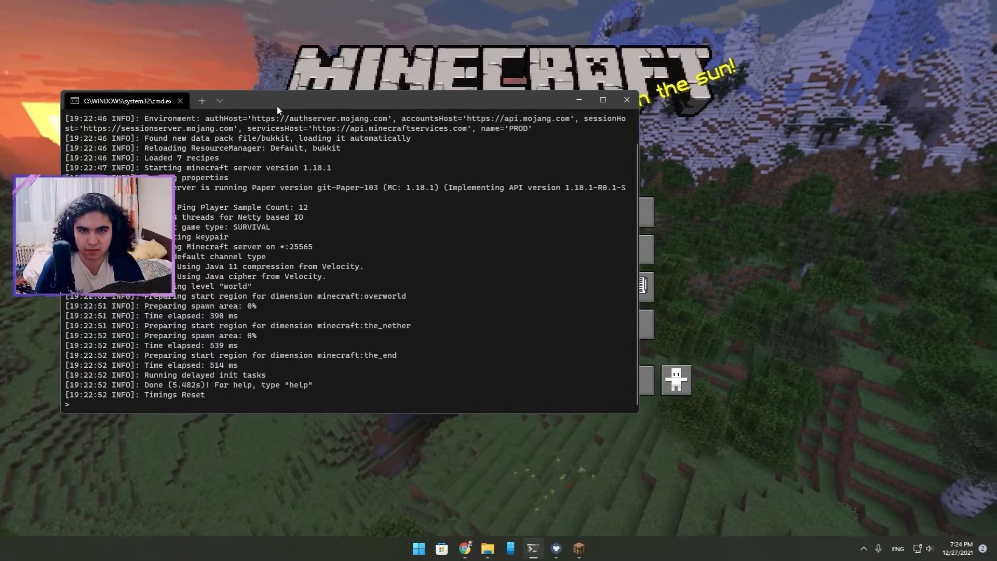
pyautogui.moveTo(275, 105); pyautogui.dragTo(230, 83)
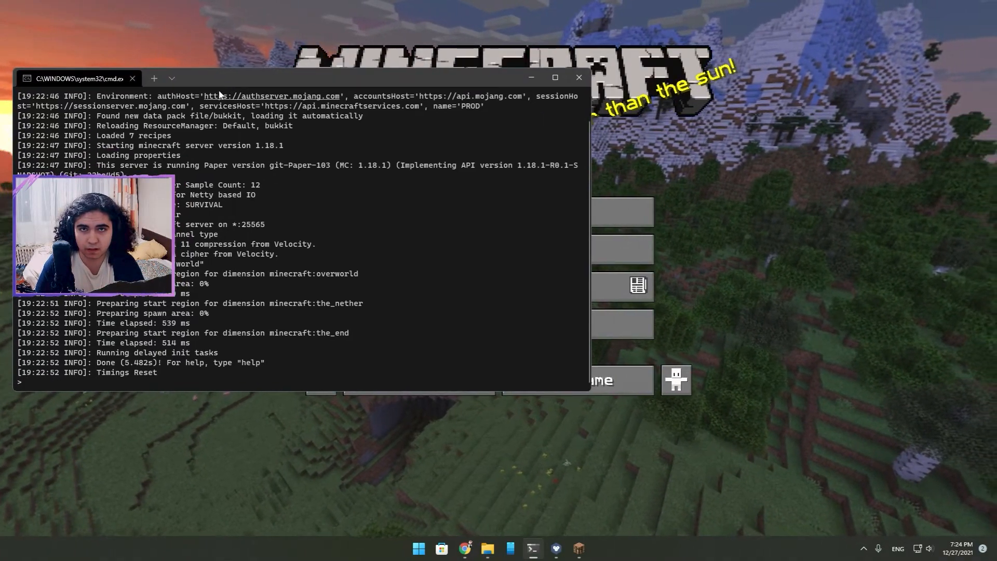
pyautogui.click(728, 179)
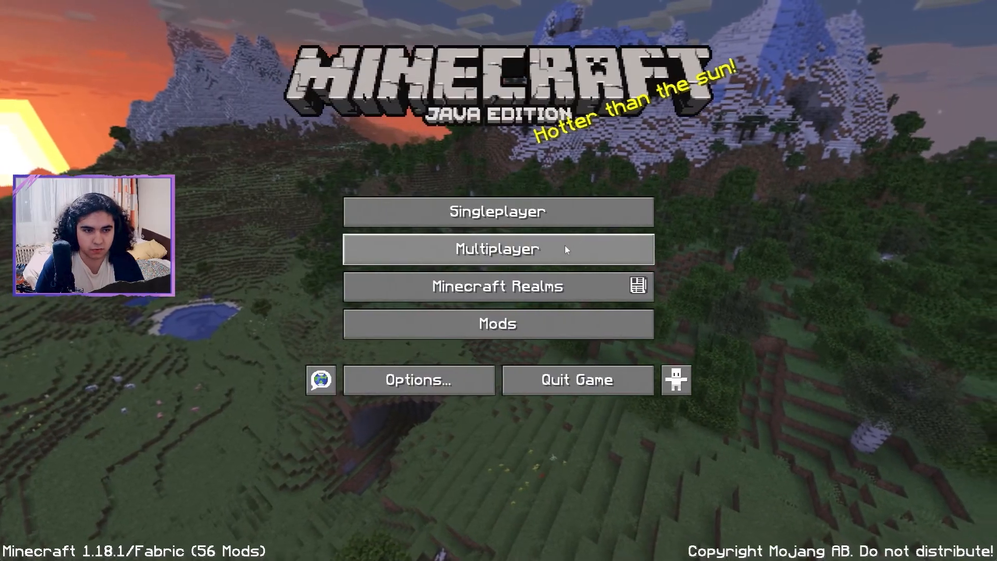
pyautogui.click(568, 250)
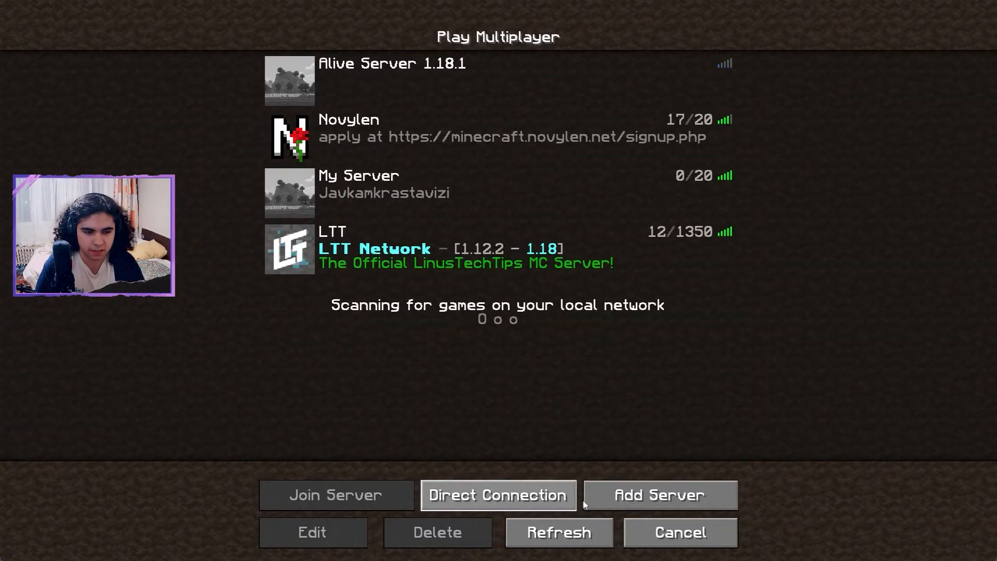
# Start a new server entry in the multiplayer list and name it jspokdhja[ldhj[a.
pyautogui.click(606, 500)
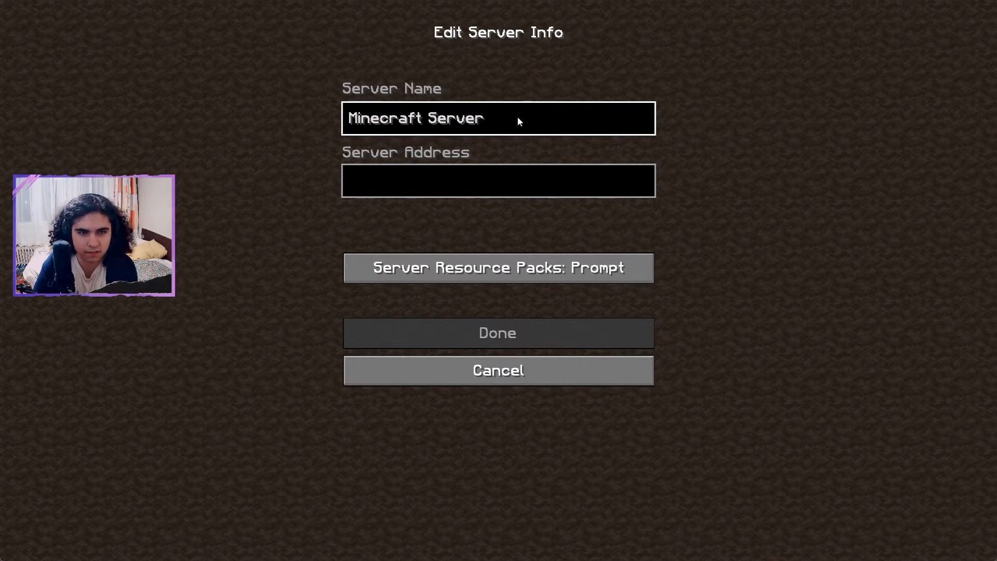
pyautogui.press('BackSpace')
pyautogui.press('BackSpace')
pyautogui.press('BackSpace')
pyautogui.press('BackSpace')
pyautogui.press('BackSpace')
pyautogui.press('BackSpace')
pyautogui.press('BackSpace')
pyautogui.press('BackSpace')
pyautogui.press('BackSpace')
pyautogui.press('BackSpace')
pyautogui.press('BackSpace')
pyautogui.press('BackSpace')
pyautogui.press('BackSpace')
pyautogui.press('BackSpace')
pyautogui.press('BackSpace')
pyautogui.press('BackSpace')
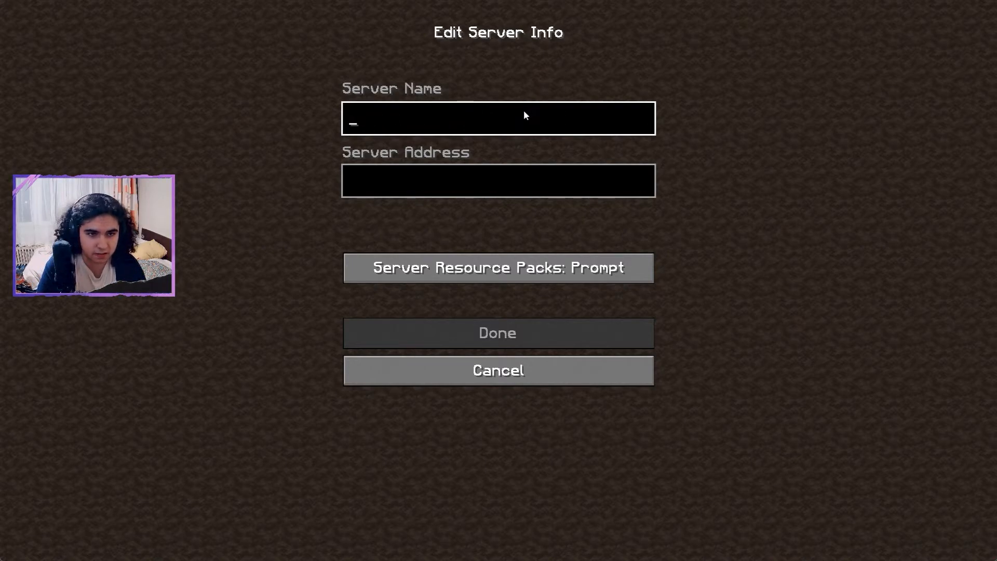
pyautogui.write('jspokdhja[ldhj[a')
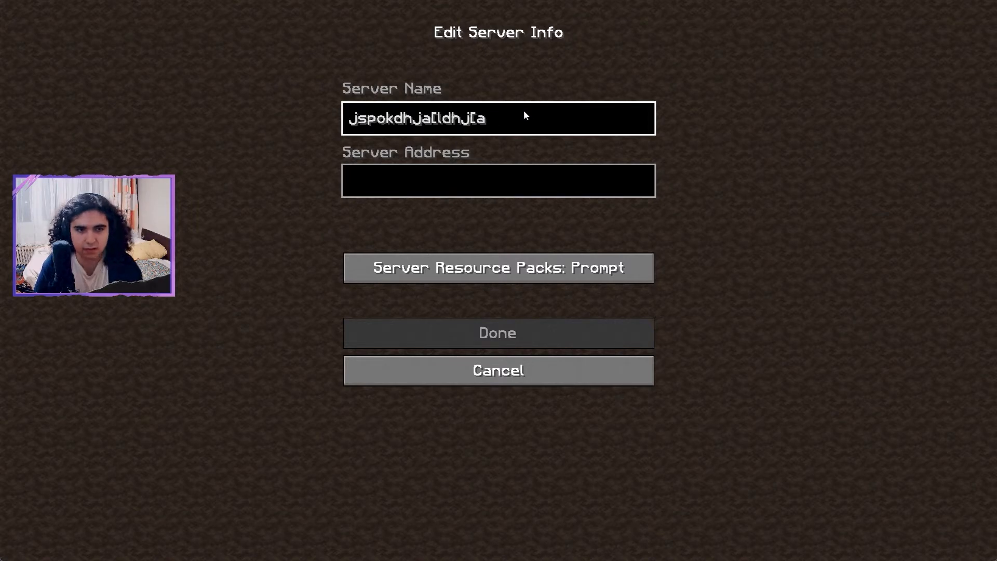
# Set the new entry's server address to localhost and save the entry.
pyautogui.click(458, 170)
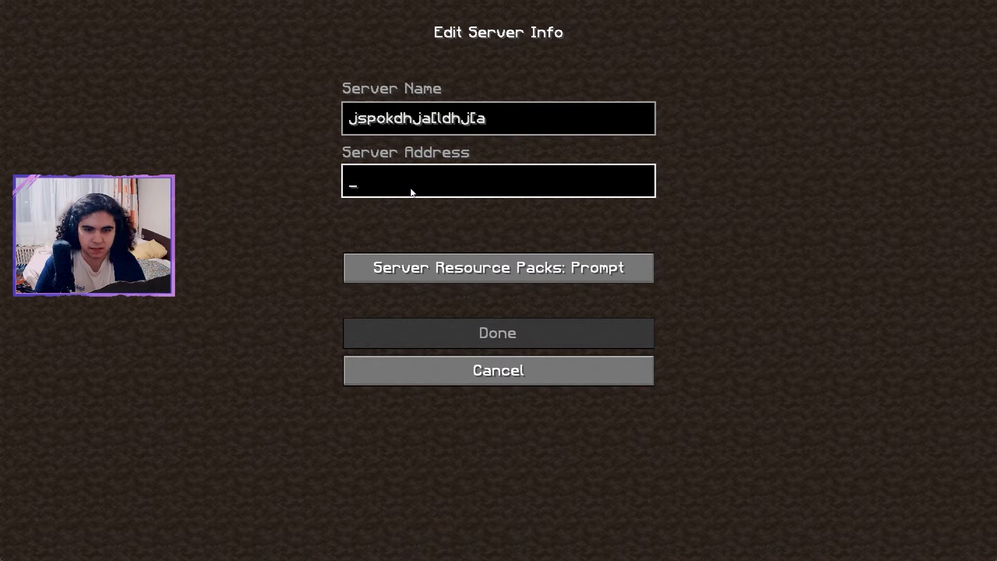
pyautogui.write('local')
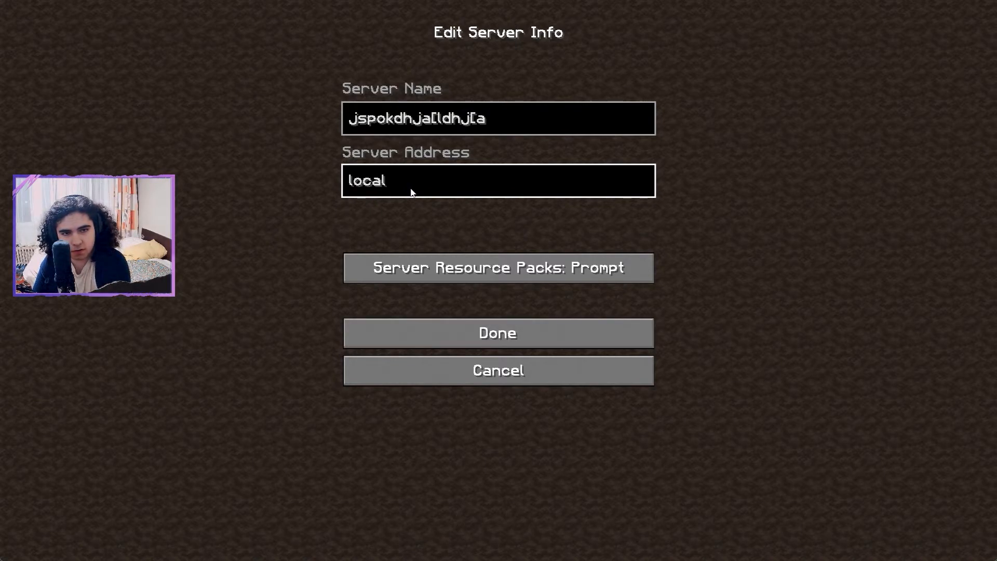
pyautogui.write('host')
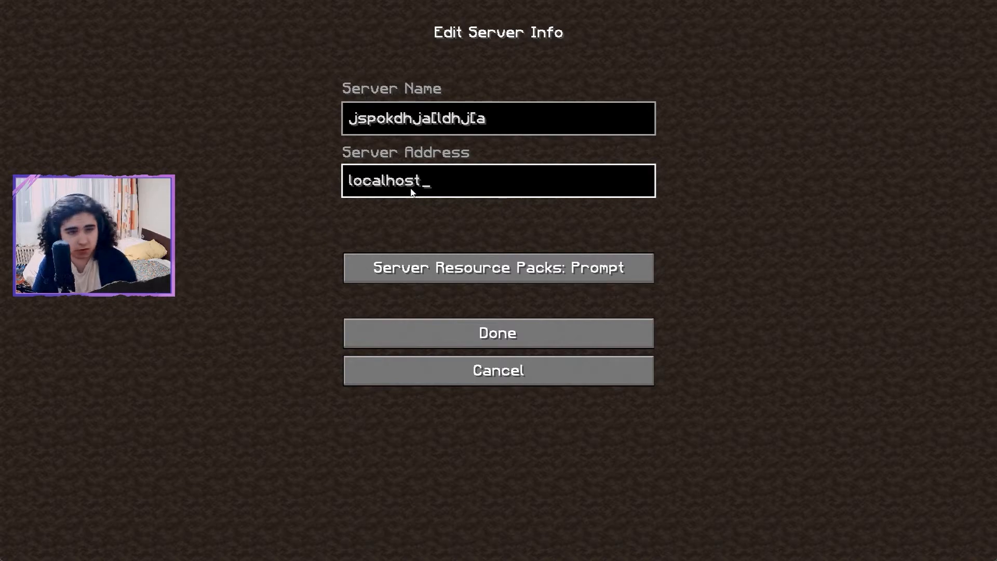
pyautogui.click(459, 337)
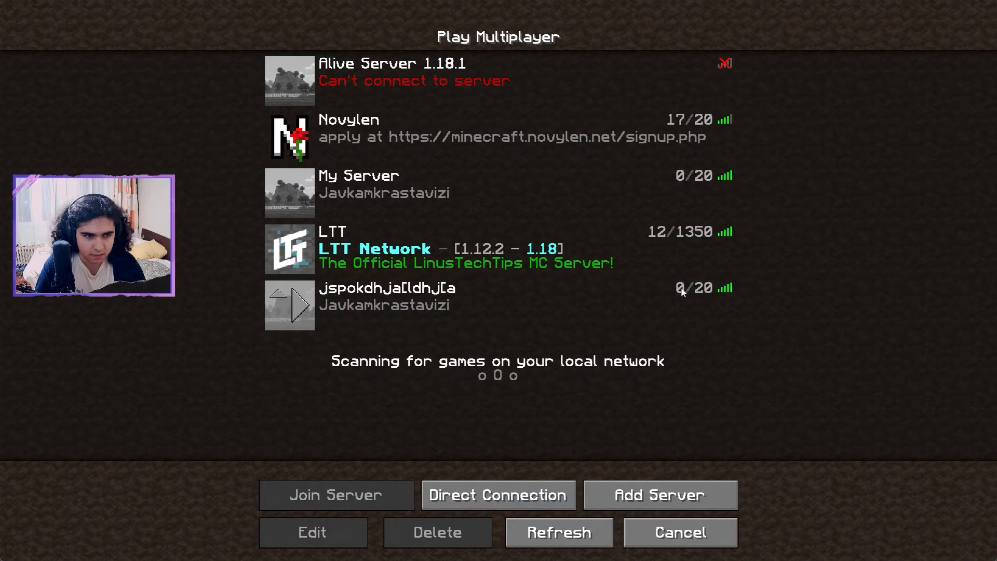
# Join the newly added localhost server and walk forward through the world to test it.
pyautogui.click(300, 307)
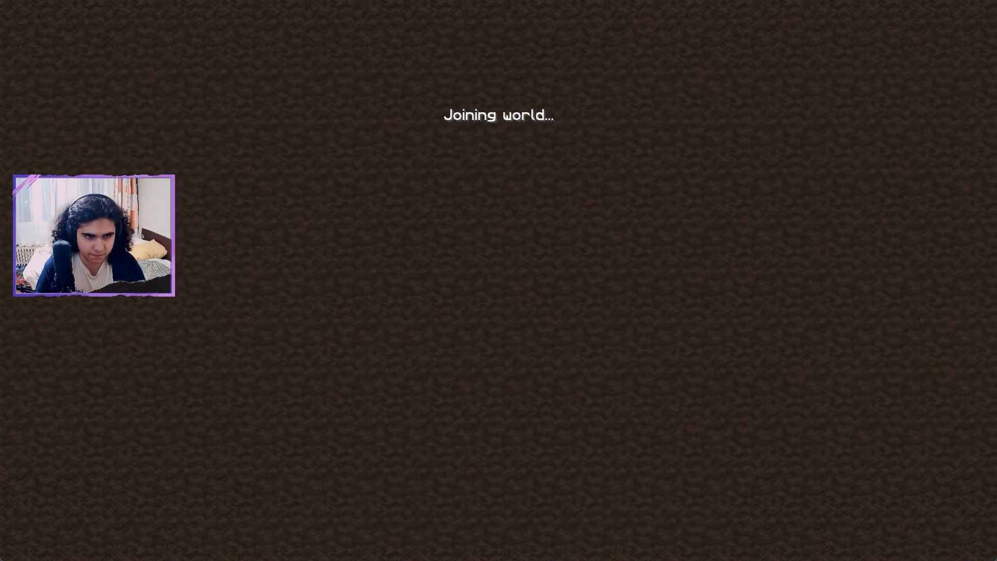
pyautogui.press('w')
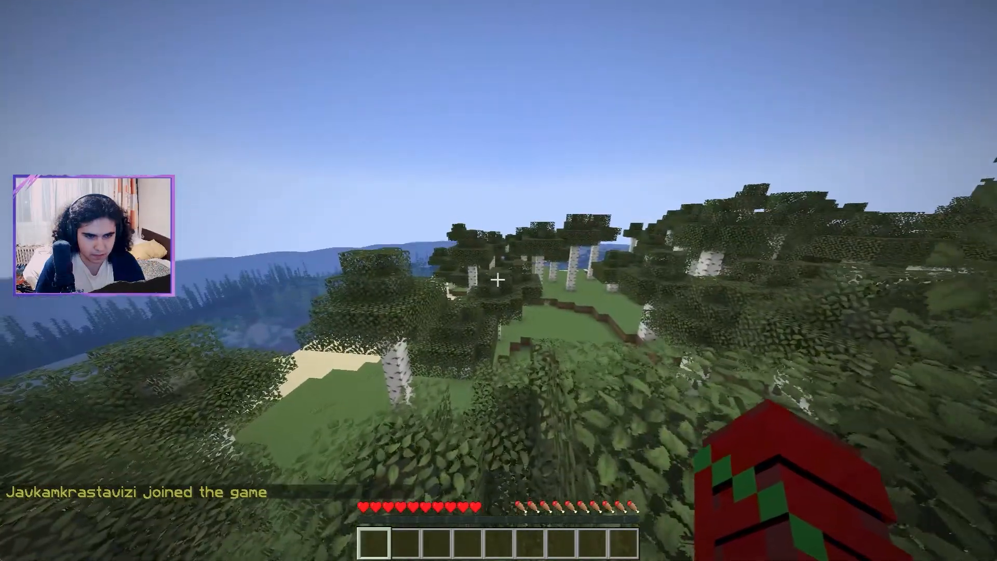
pyautogui.press('w')
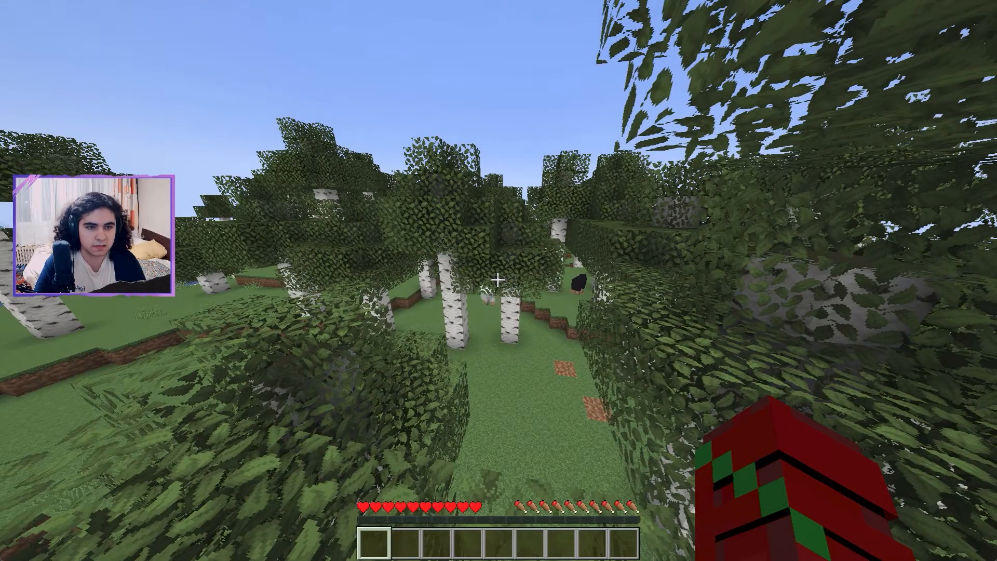
# Disconnect from the localhost server and leave the multiplayer server list.
pyautogui.press('Escape')
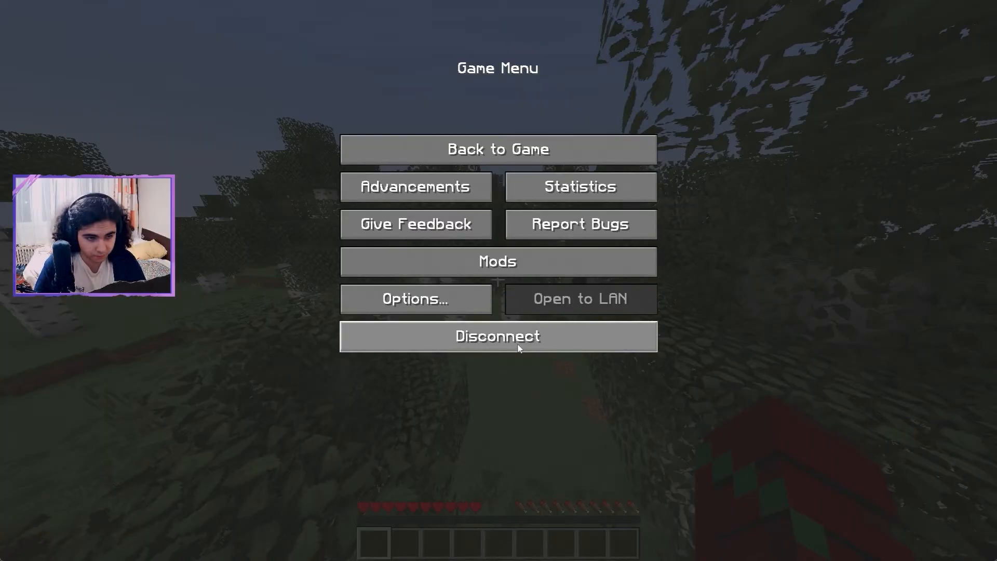
pyautogui.click(518, 346)
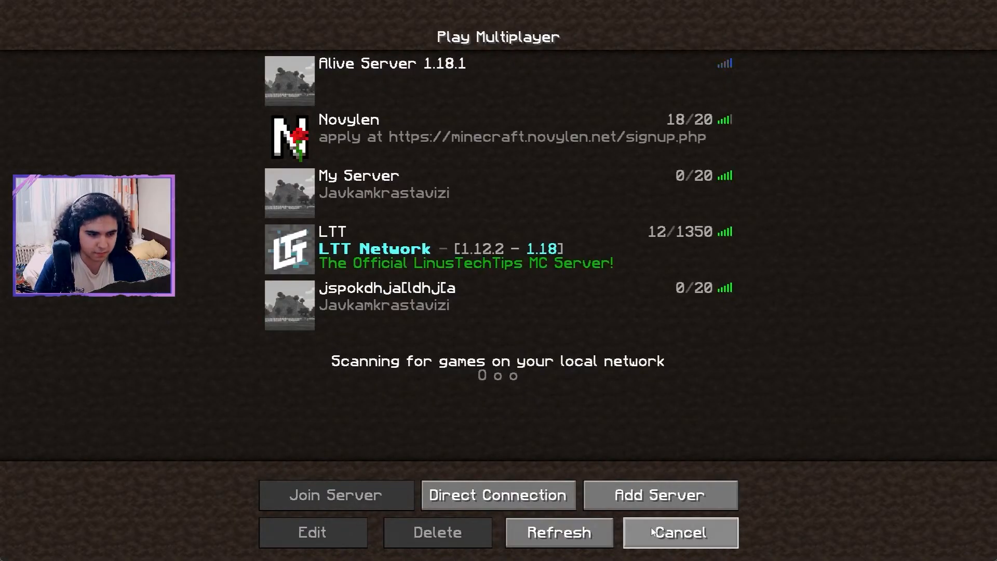
pyautogui.click(652, 530)
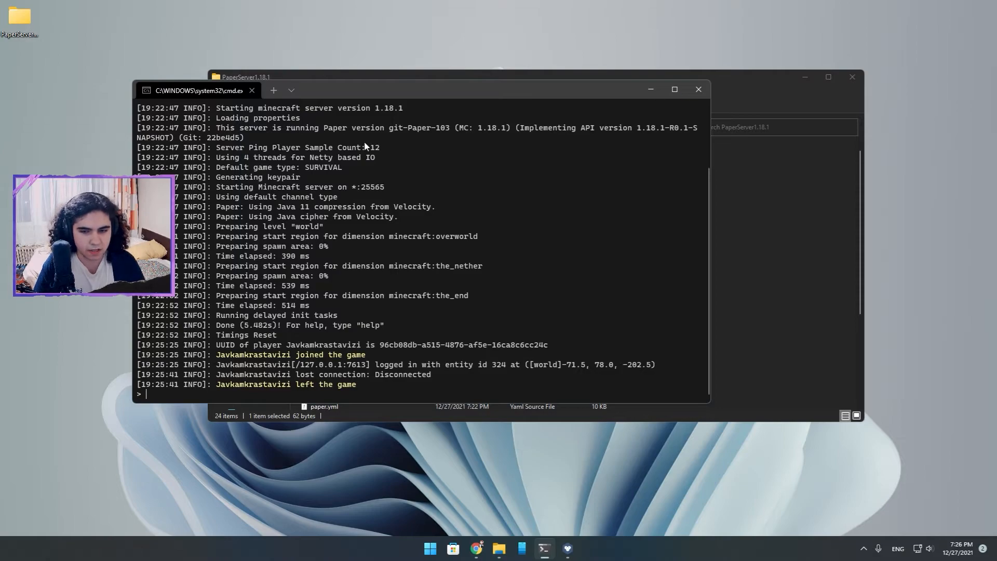
# Switch to the Chrome browser and open the Minecraft Java setup guide on playit.gg.
pyautogui.moveTo(313, 95); pyautogui.dragTo(375, 48)
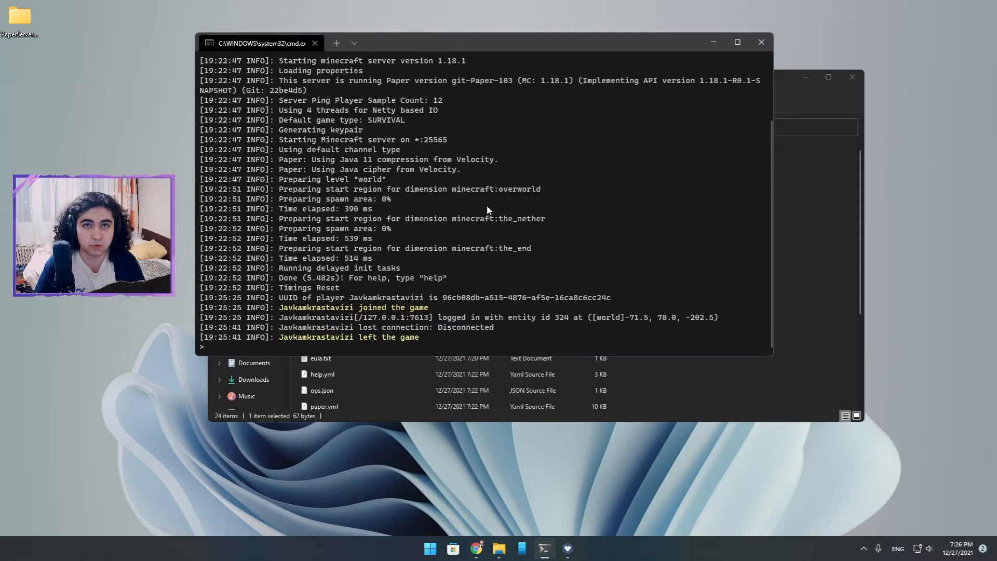
pyautogui.moveTo(457, 48); pyautogui.dragTo(452, 51)
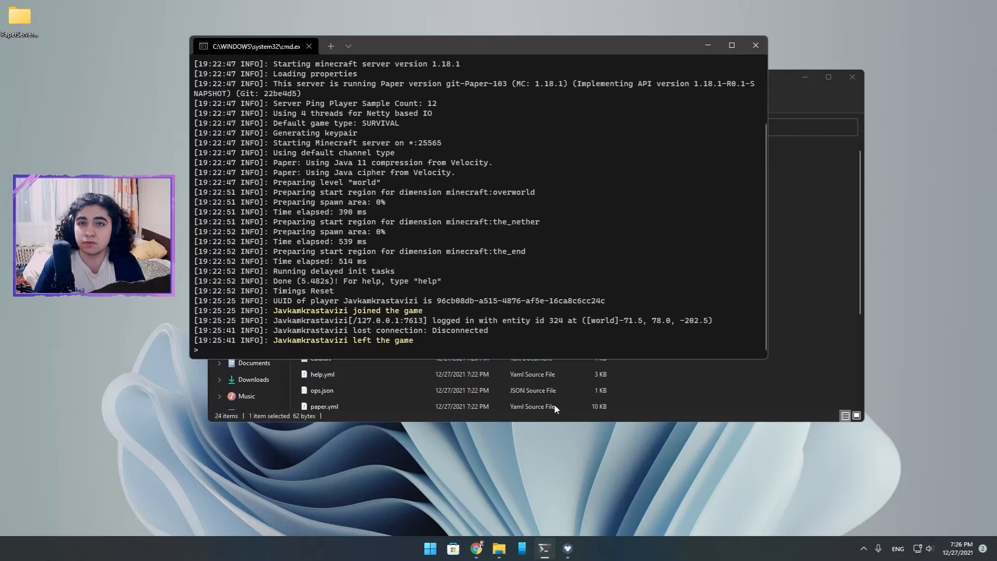
pyautogui.click(481, 551)
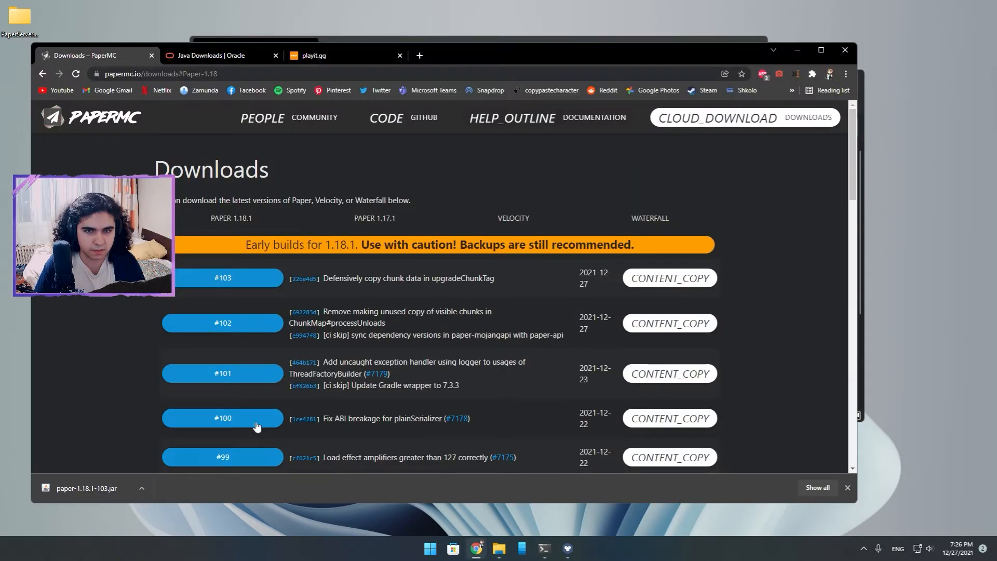
pyautogui.click(326, 56)
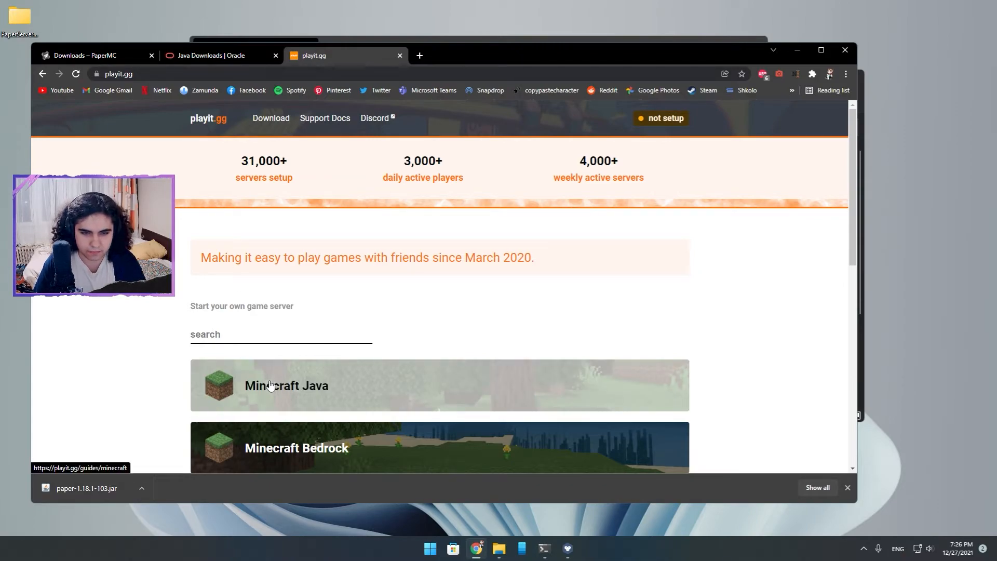
pyautogui.scroll(-1, 269, 385)
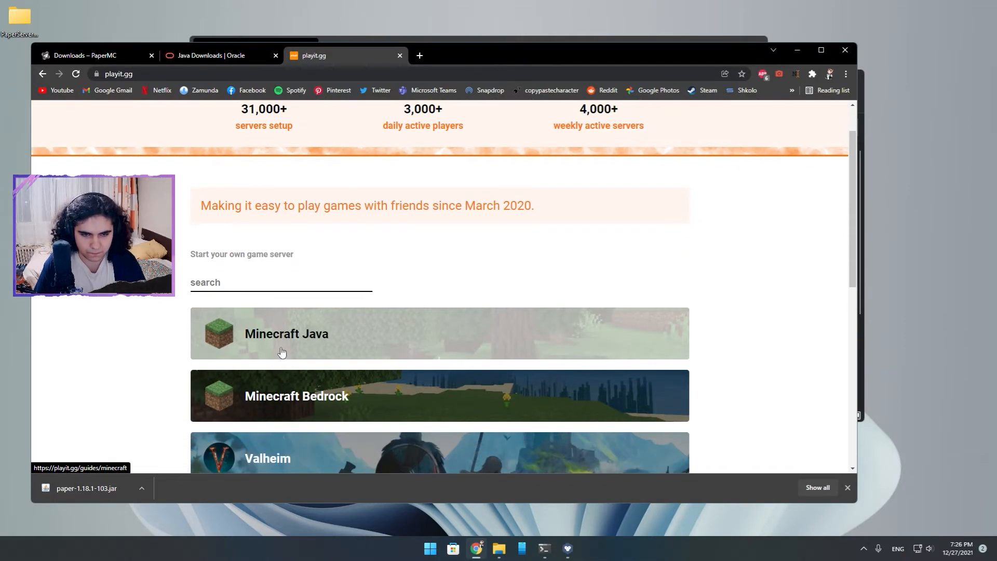
pyautogui.click(280, 349)
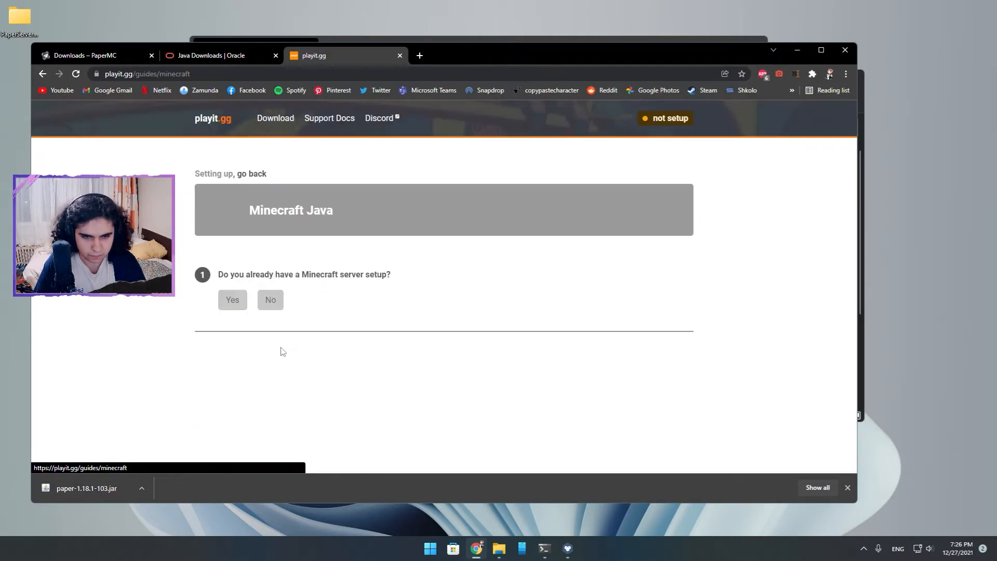
# Answer Yes to having a Minecraft server set up and being able to connect to it, and open the playit.gg tunnel download page.
pyautogui.moveTo(225, 278); pyautogui.dragTo(395, 283)
pyautogui.click(234, 301)
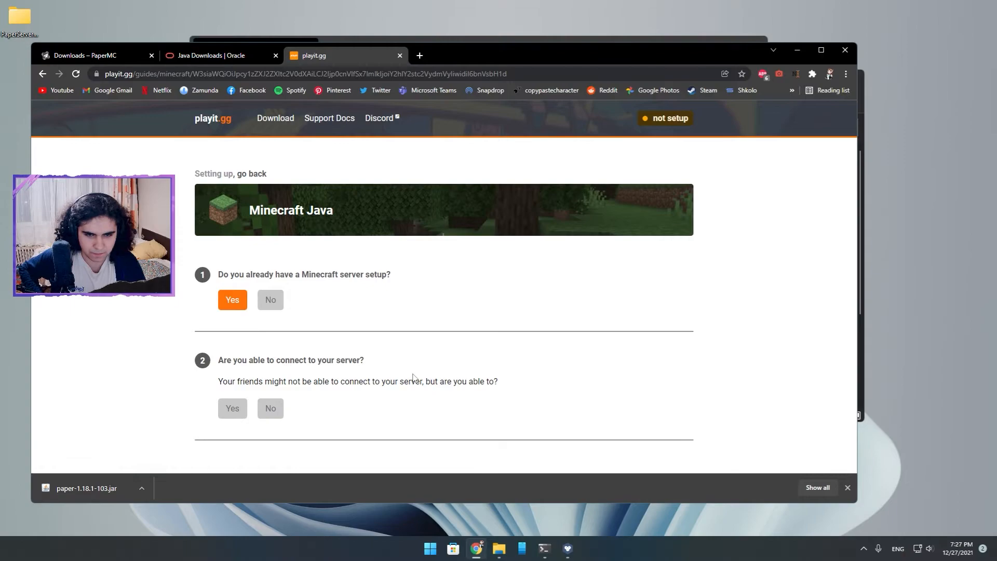
pyautogui.click(233, 409)
pyautogui.scroll(-2, 290, 390)
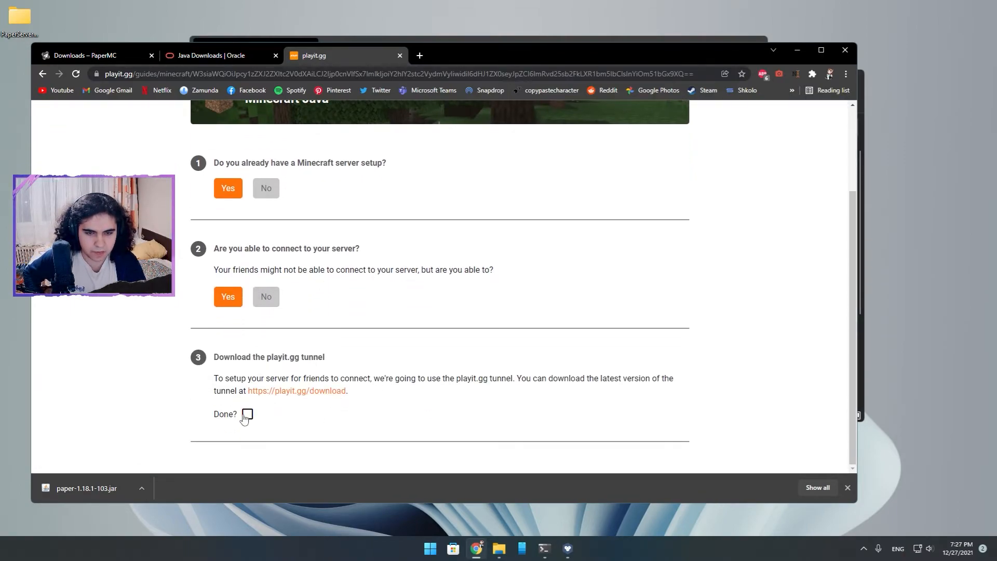
pyautogui.click(287, 391)
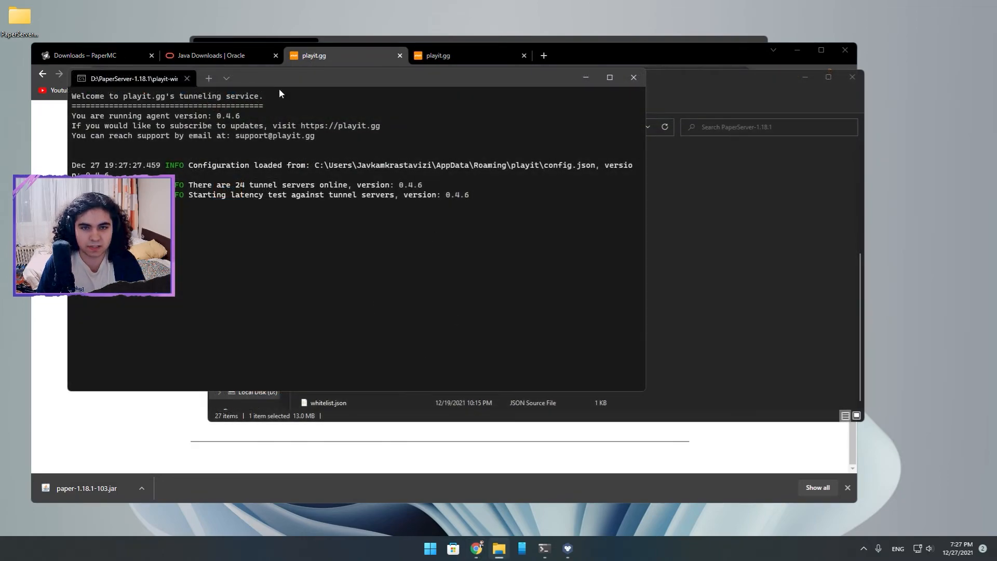
# Return to the Minecraft Java guide in the browser and mark the tunnel download as done.
pyautogui.moveTo(295, 82); pyautogui.dragTo(370, 101)
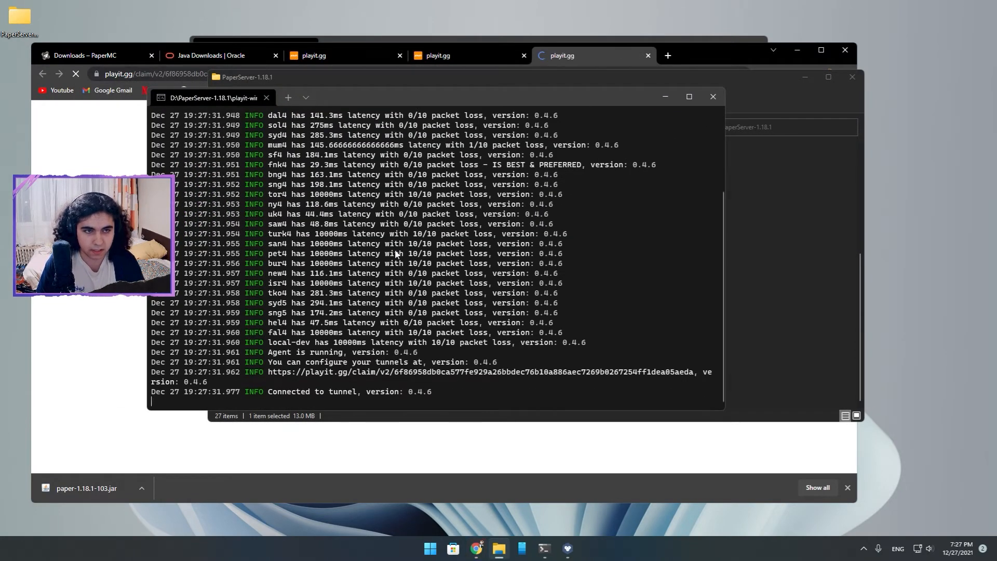
pyautogui.click(723, 45)
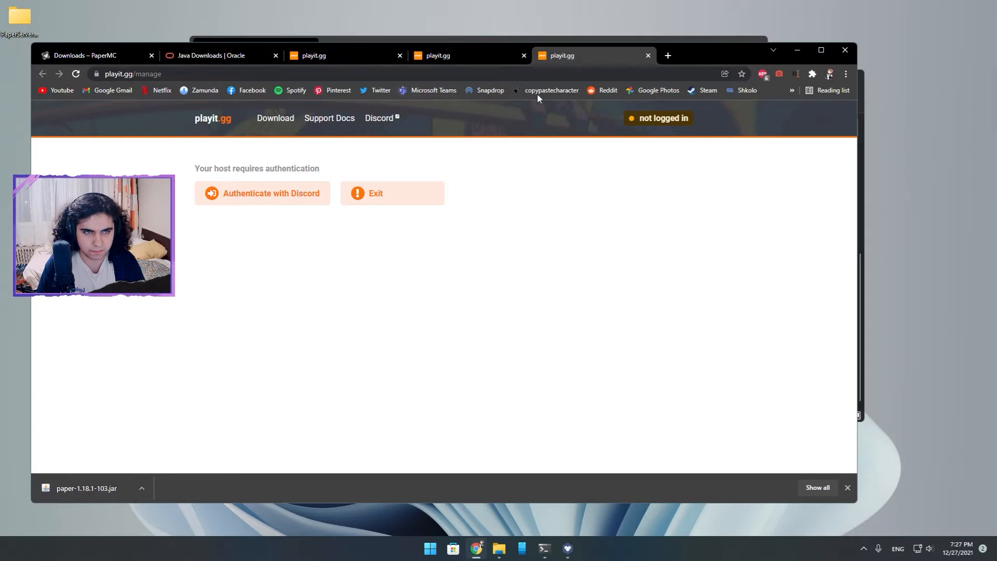
pyautogui.click(462, 60)
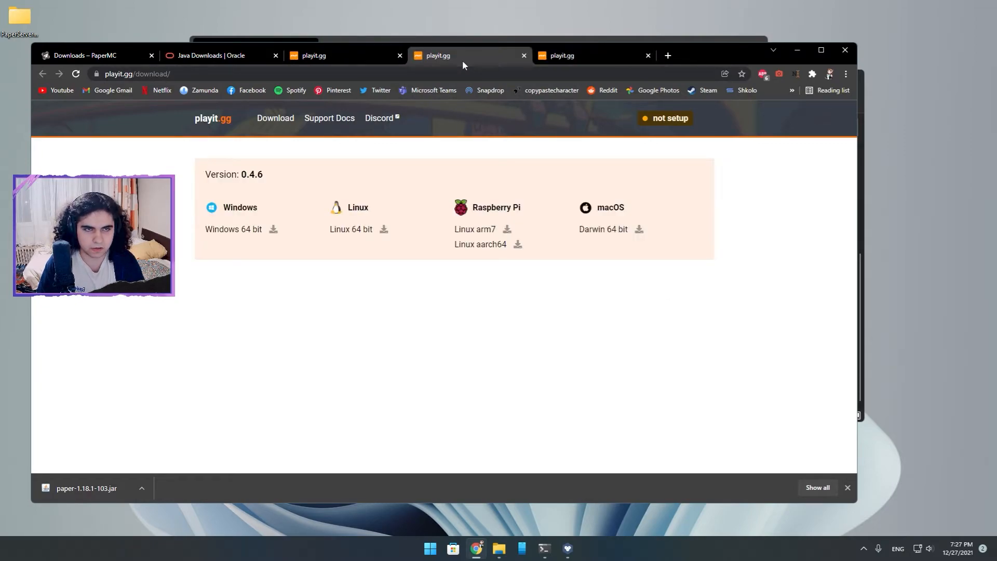
pyautogui.click(368, 58)
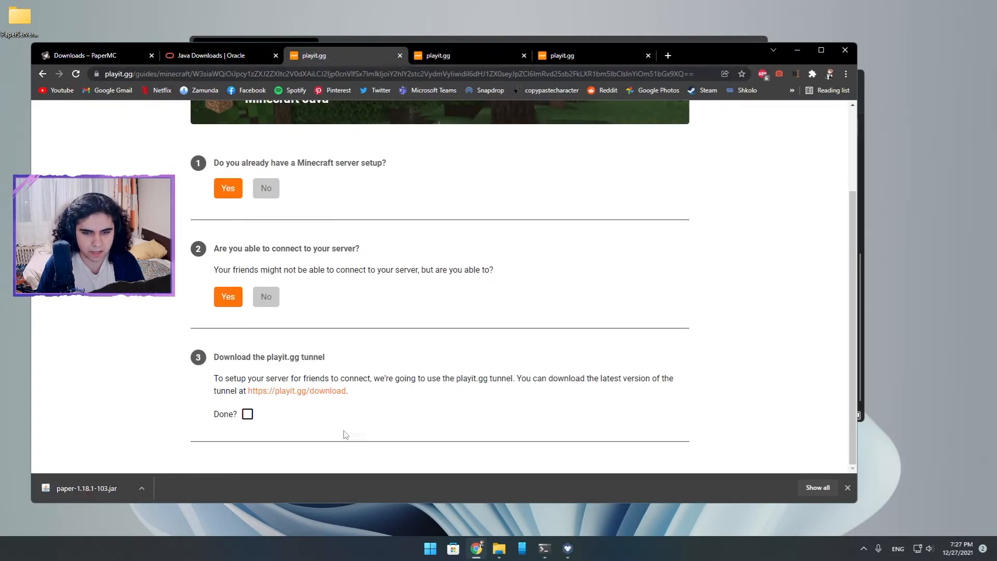
pyautogui.click(247, 414)
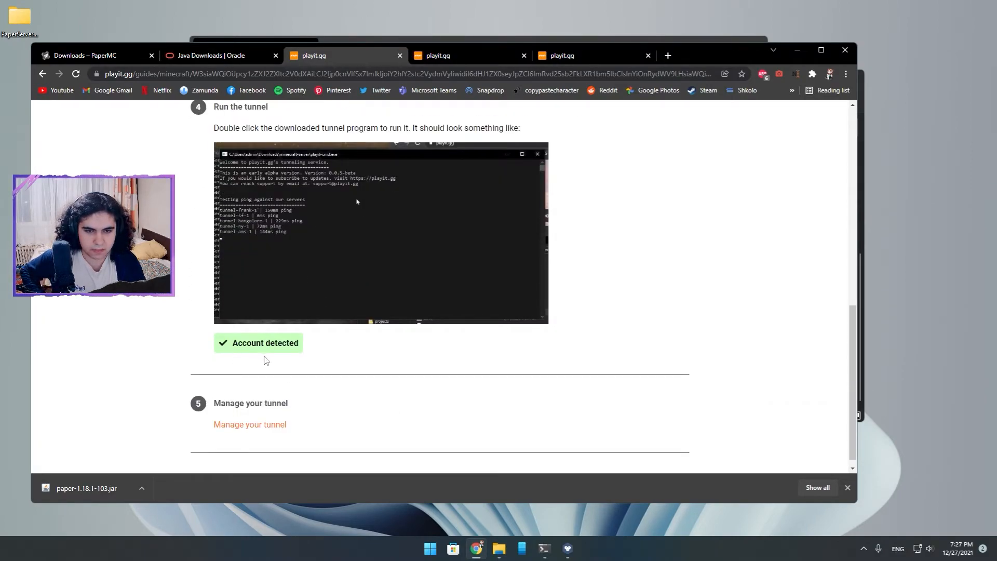
# Continue from the guide to the tunnel management page and authenticate the host with Discord.
pyautogui.scroll(-1, 338, 389)
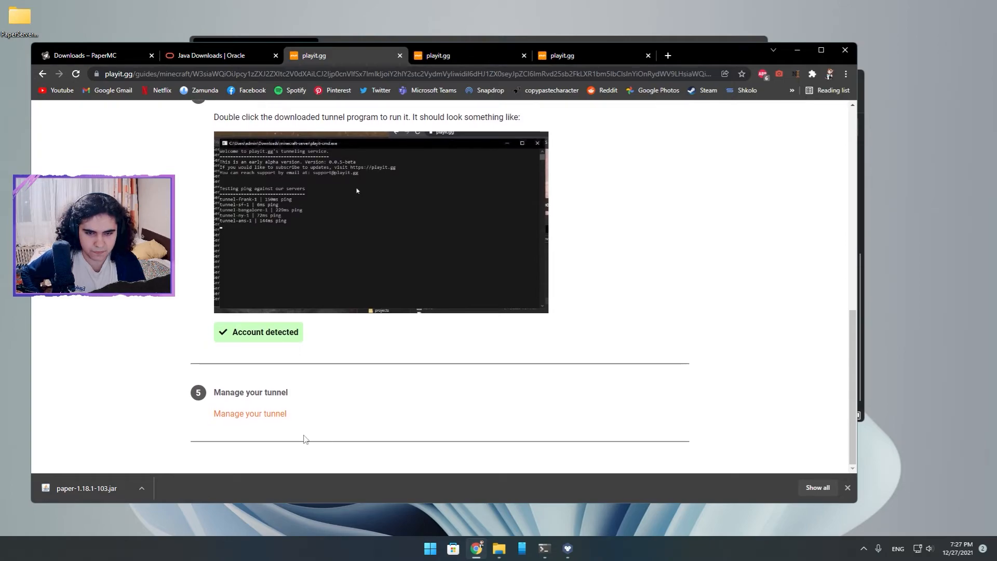
pyautogui.moveTo(233, 331); pyautogui.dragTo(284, 329)
pyautogui.click(285, 331)
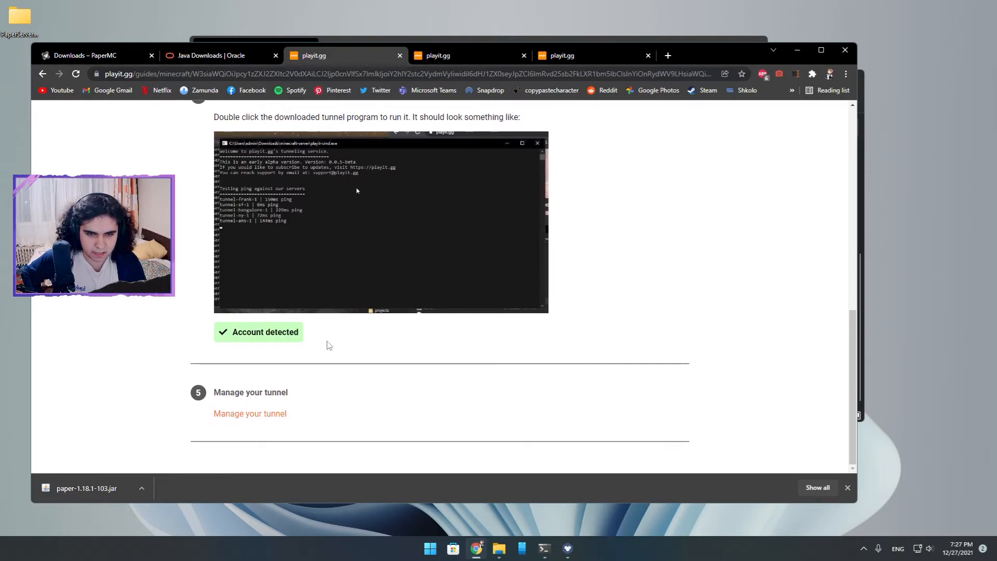
pyautogui.click(281, 419)
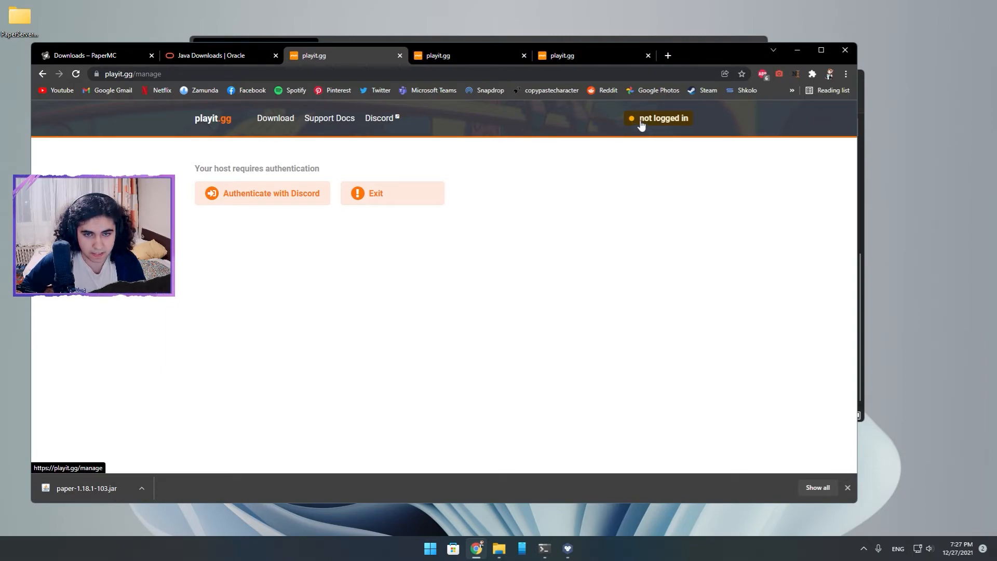
pyautogui.moveTo(696, 55)
pyautogui.mouseDown()
pyautogui.moveTo(688, 485)
pyautogui.moveTo(704, 48)
pyautogui.mouseUp()
pyautogui.click(290, 194)
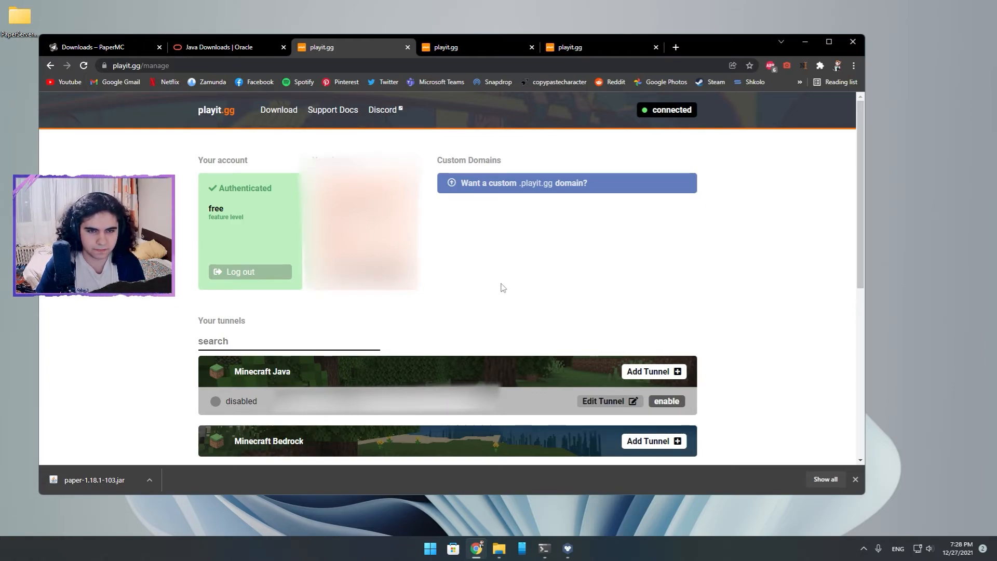
# Enable the existing Minecraft Java tunnel and clear the browser window from the desktop.
pyautogui.scroll(-1, 500, 285)
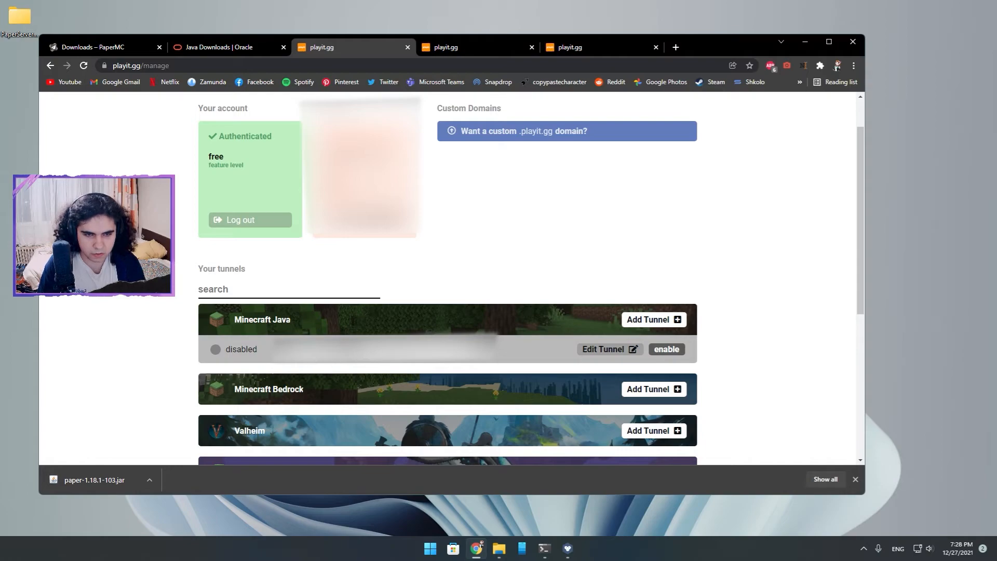
pyautogui.click(666, 350)
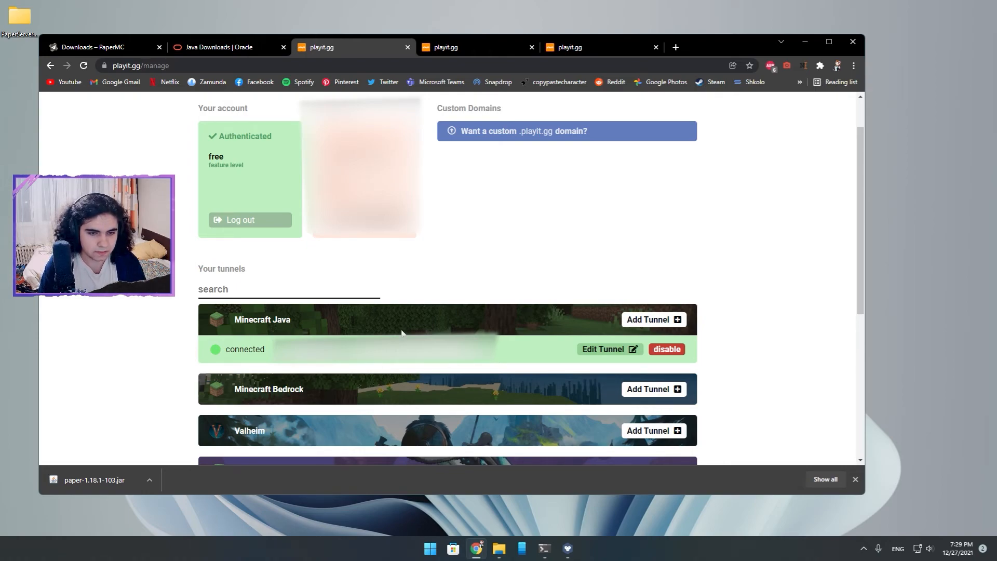
pyautogui.moveTo(715, 43); pyautogui.dragTo(728, 44)
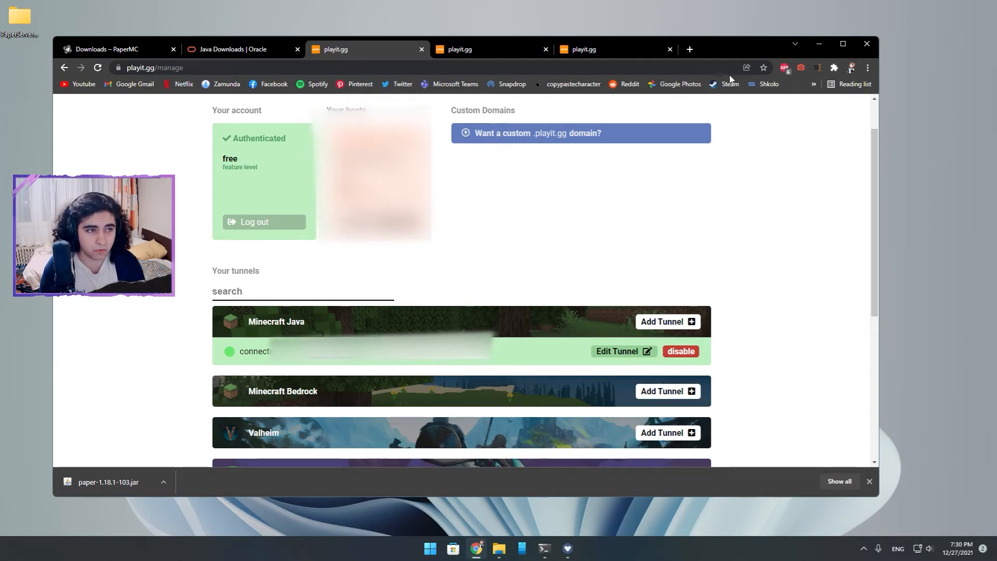
pyautogui.moveTo(729, 55); pyautogui.dragTo(696, 48)
pyautogui.click(786, 37)
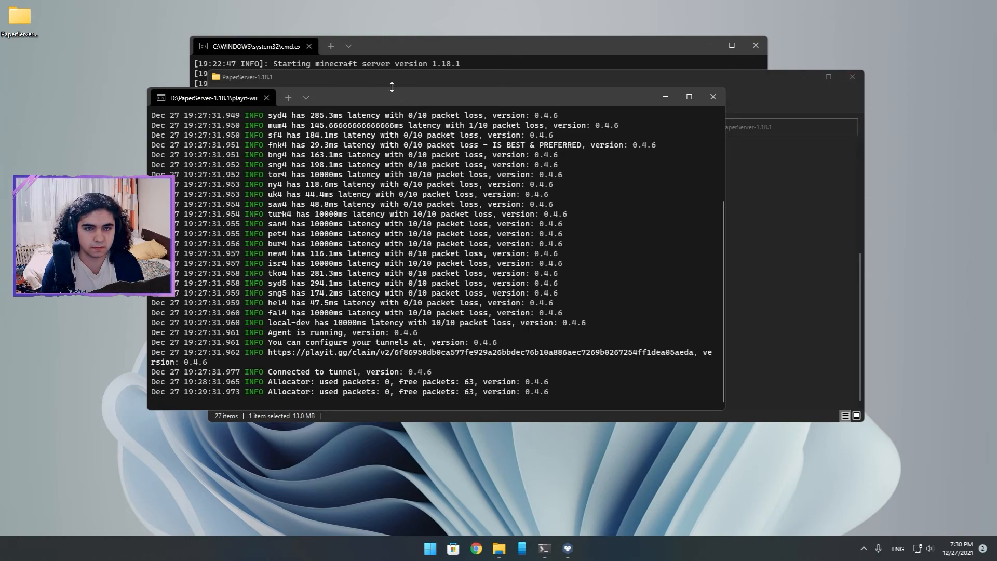
# Save the game by running save-all in the Minecraft server console.
pyautogui.click(375, 48)
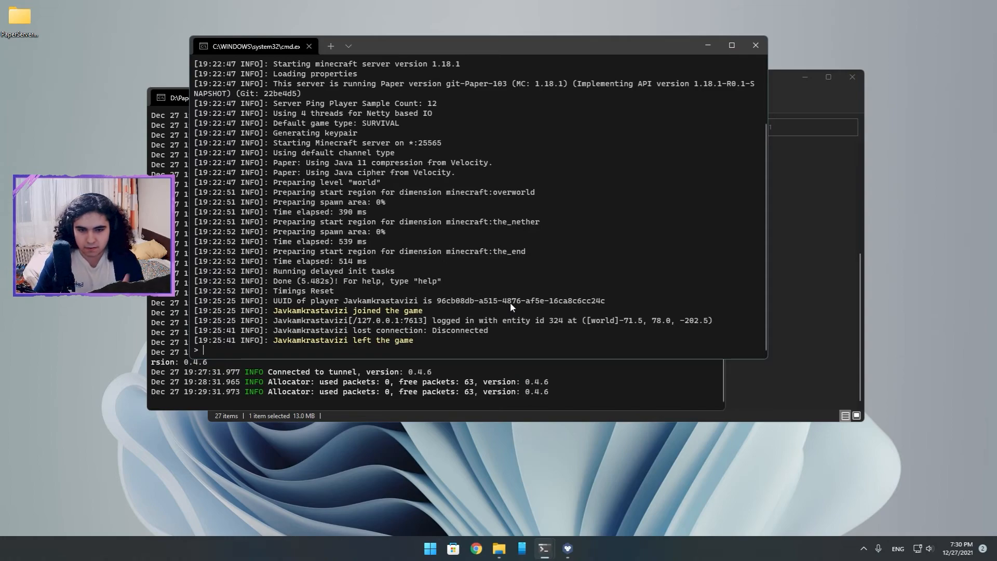
pyautogui.write('save')
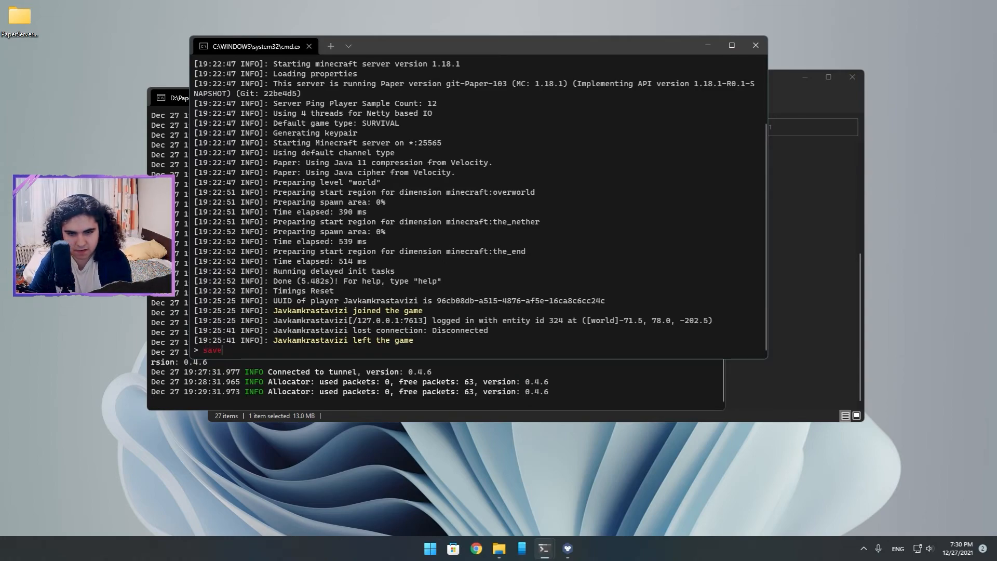
pyautogui.write('-')
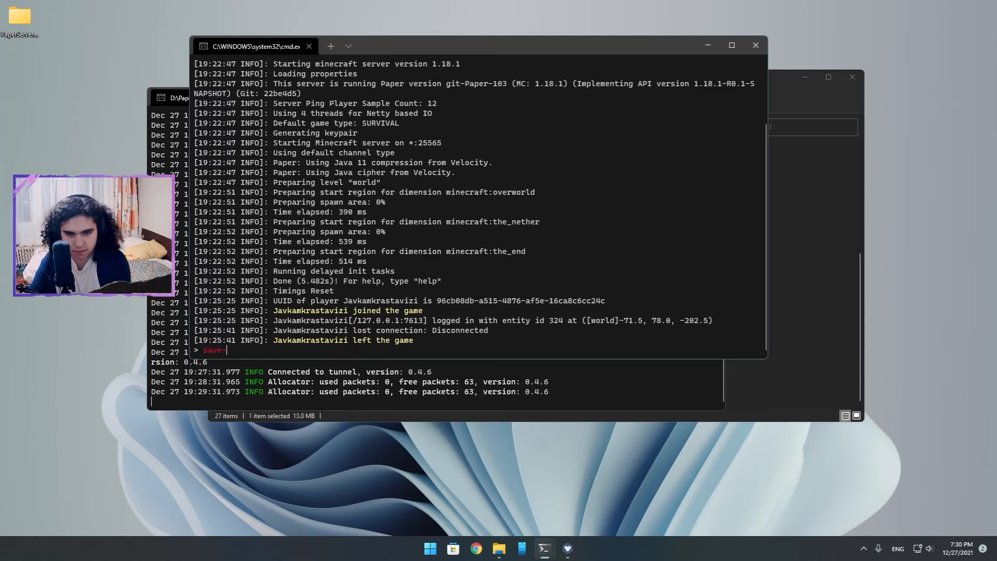
pyautogui.write('all')
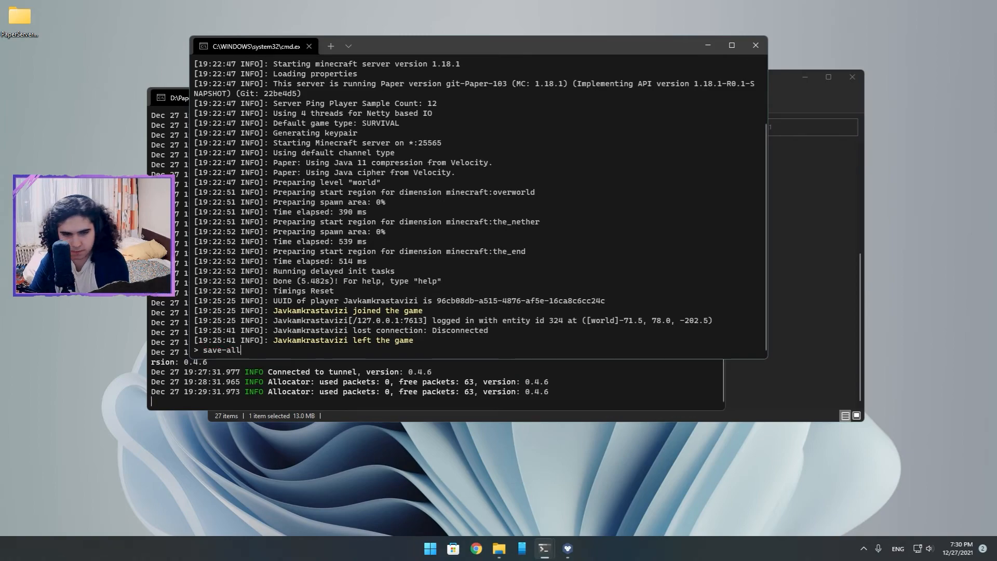
pyautogui.press('Return')
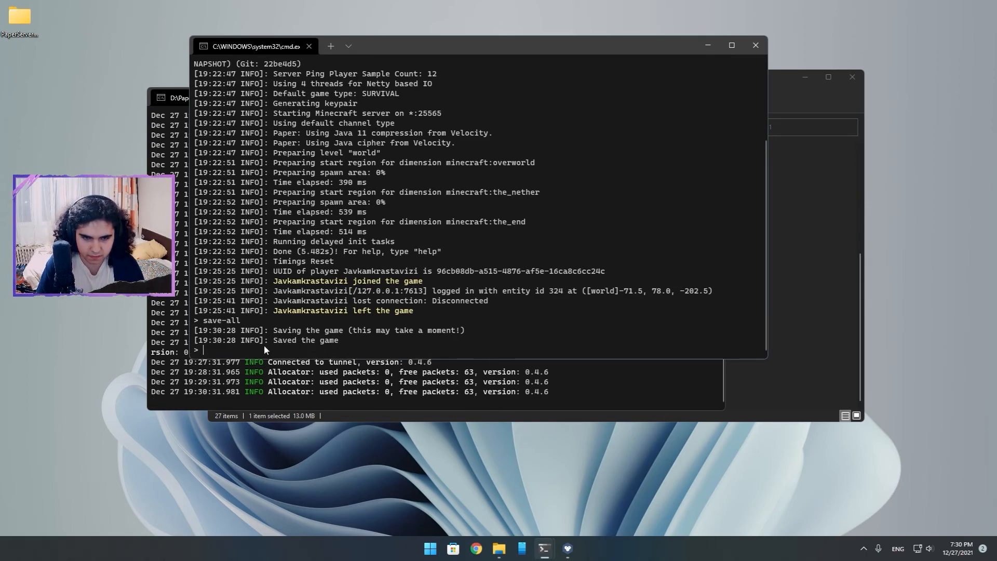
# Shut down the Minecraft server with the stop command and dismiss its console window.
pyautogui.write('stop')
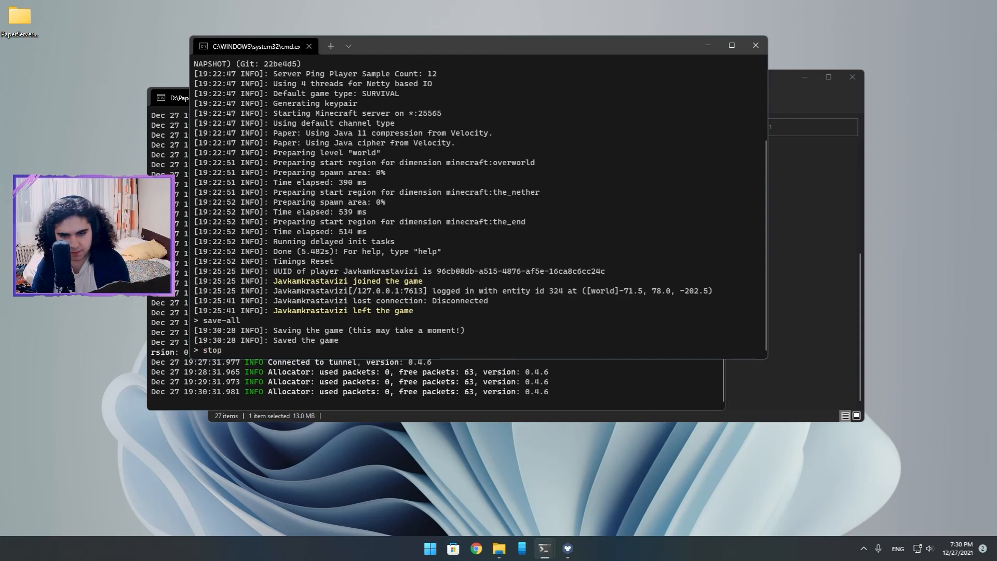
pyautogui.press('Return')
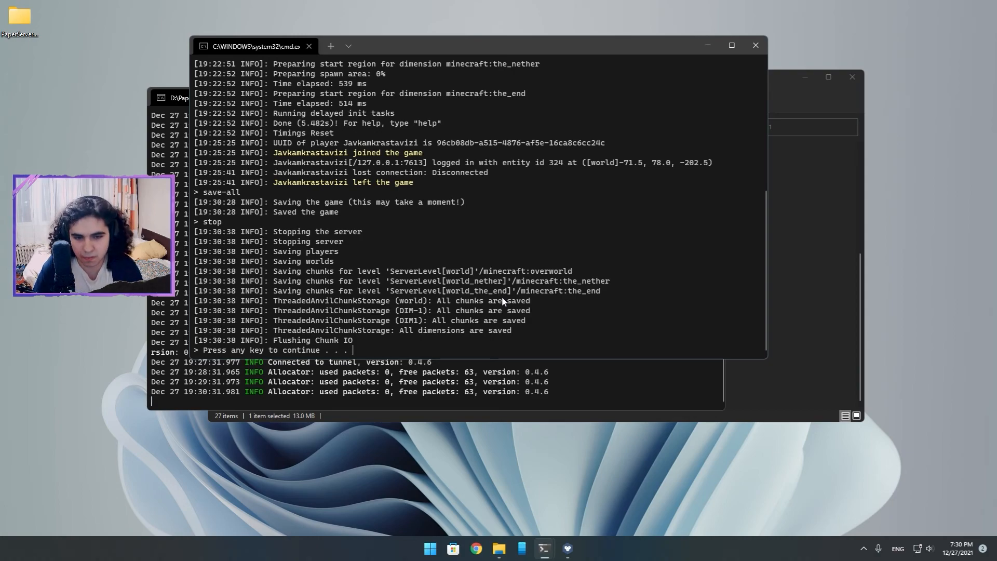
pyautogui.moveTo(372, 49); pyautogui.dragTo(381, 63)
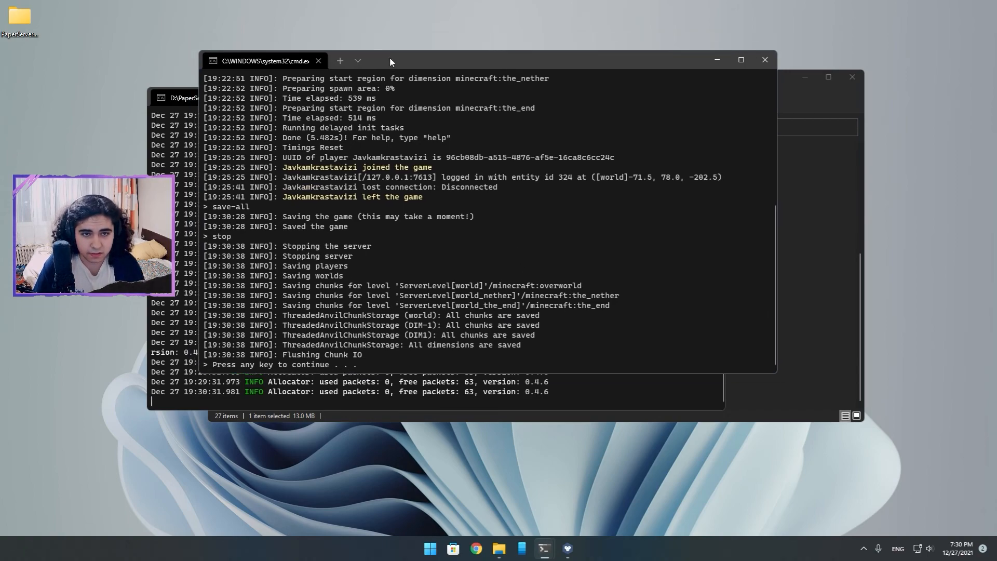
pyautogui.press('Return')
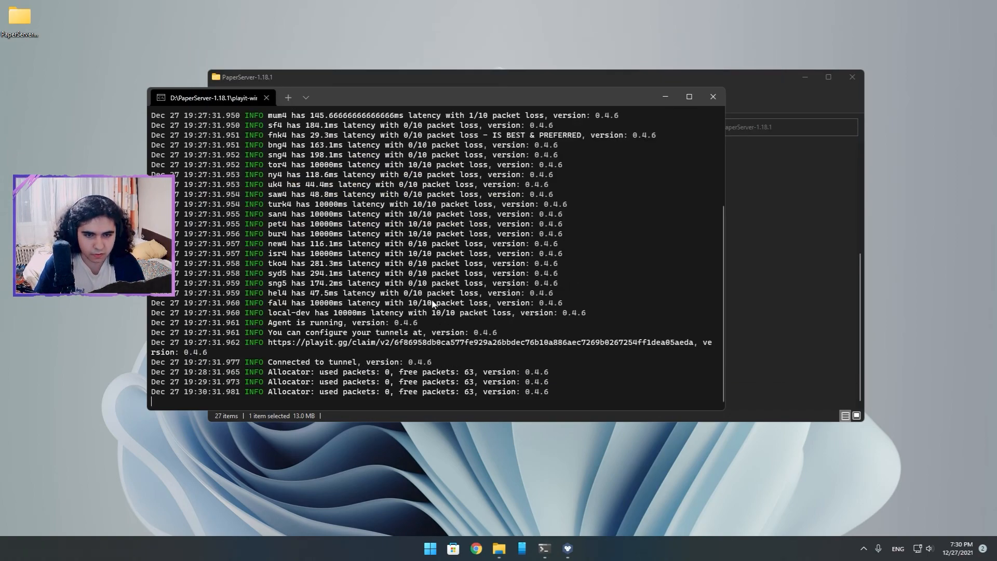
# Close the playit tunnel agent and the PaperServer-1.18.1 folder, and open the desktop's PaperServer1.18.1 folder instead.
pyautogui.moveTo(322, 88); pyautogui.dragTo(352, 85)
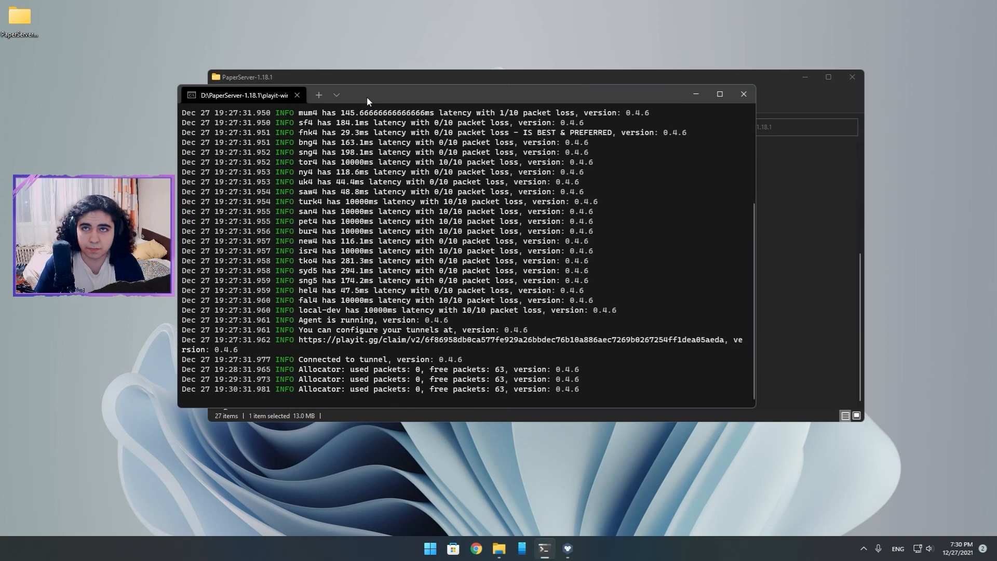
pyautogui.click(744, 93)
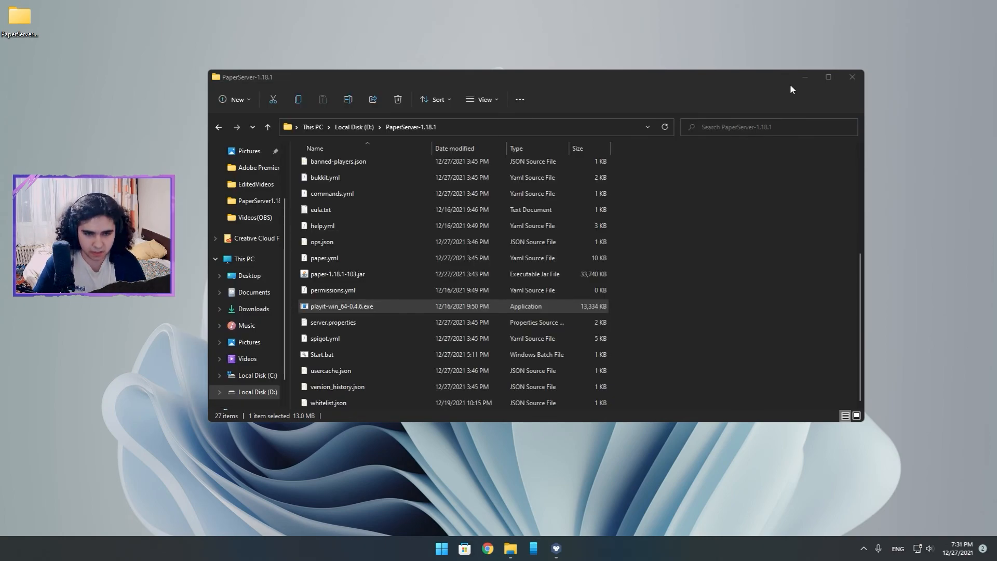
pyautogui.click(852, 77)
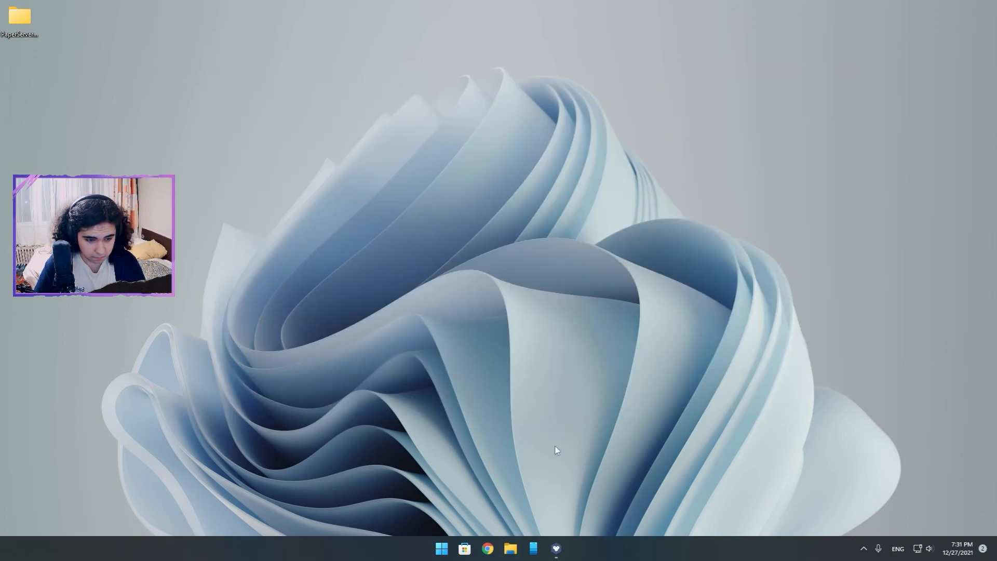
pyautogui.doubleClick(18, 17)
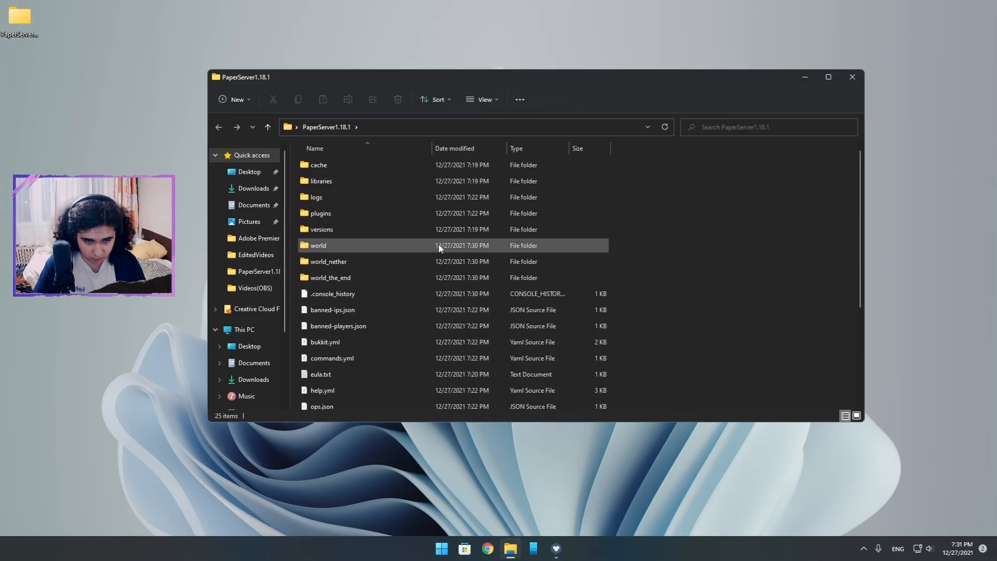
# Look through the files and subfolders inside the PaperServer1.18.1 server folder.
pyautogui.scroll(-3, 438, 241)
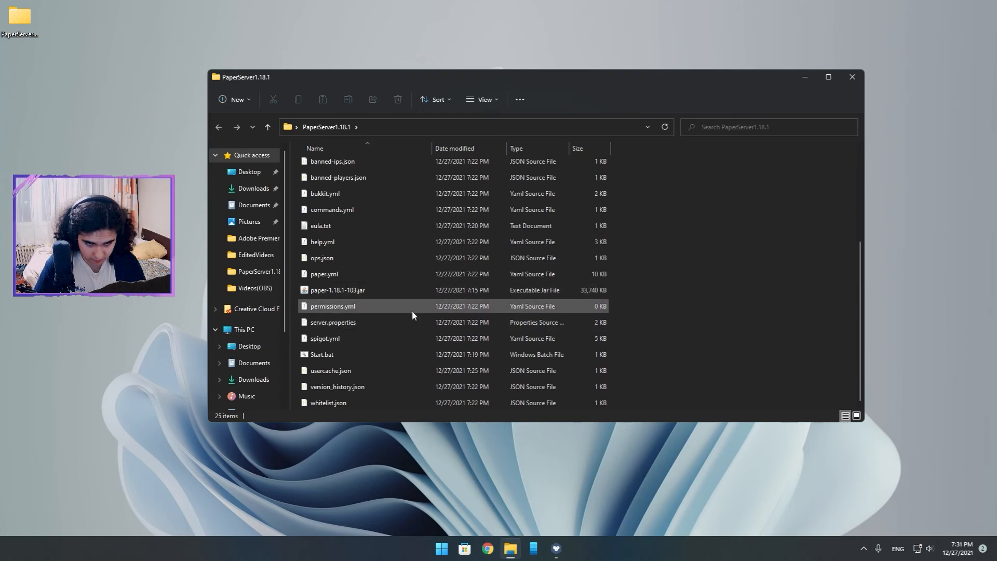
pyautogui.scroll(3, 466, 361)
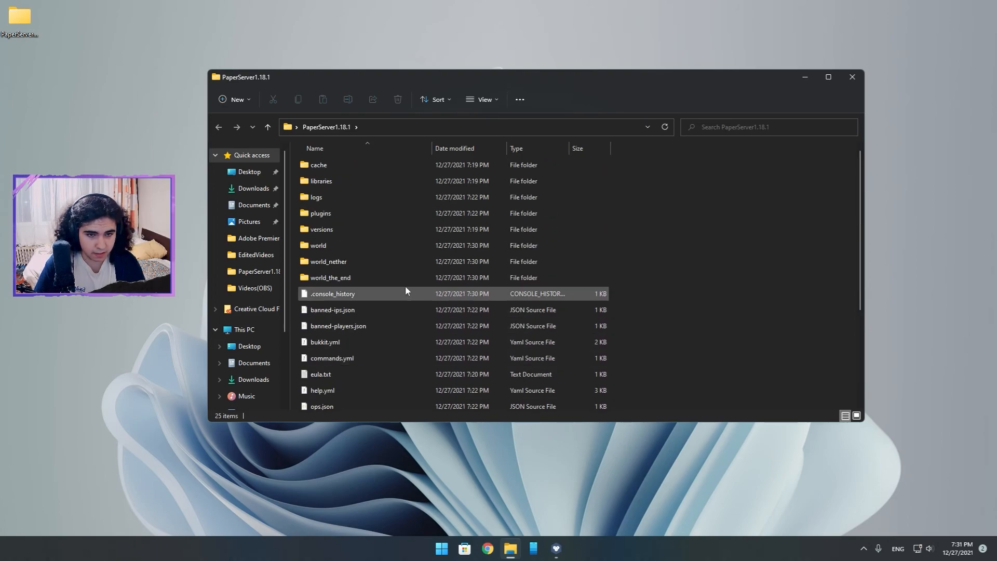
pyautogui.scroll(-3, 394, 213)
pyautogui.scroll(3, 395, 213)
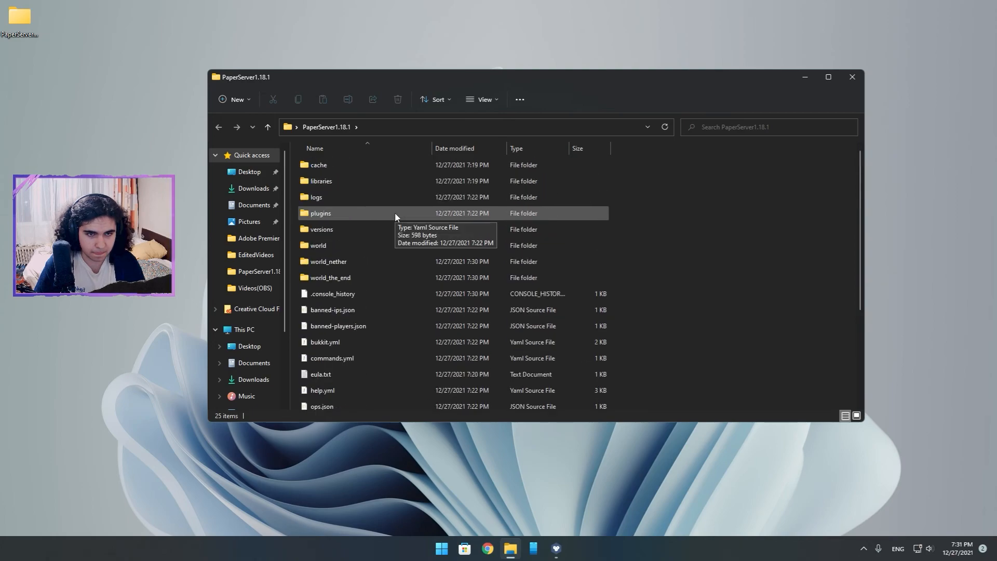
pyautogui.scroll(-3, 399, 218)
pyautogui.scroll(3, 478, 300)
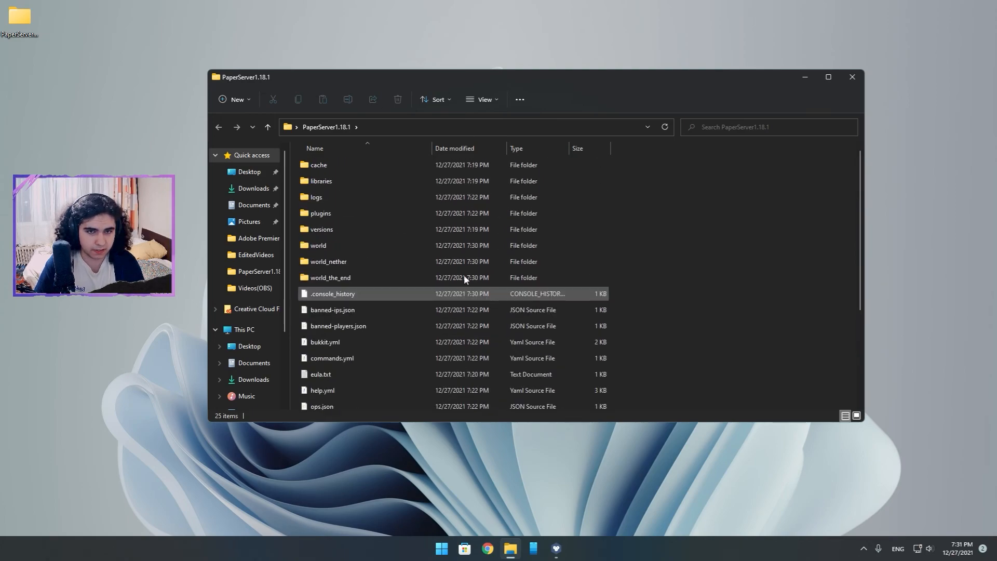
# Go to the Desktop folder and duplicate the PaperServer1.18.1 folder there as a backup of the server.
pyautogui.click(289, 127)
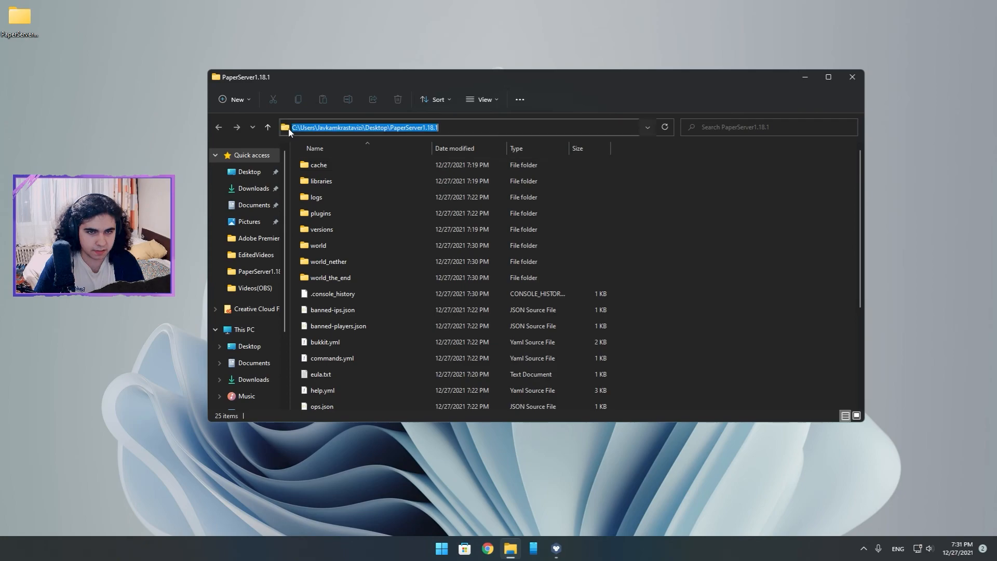
pyautogui.click(256, 178)
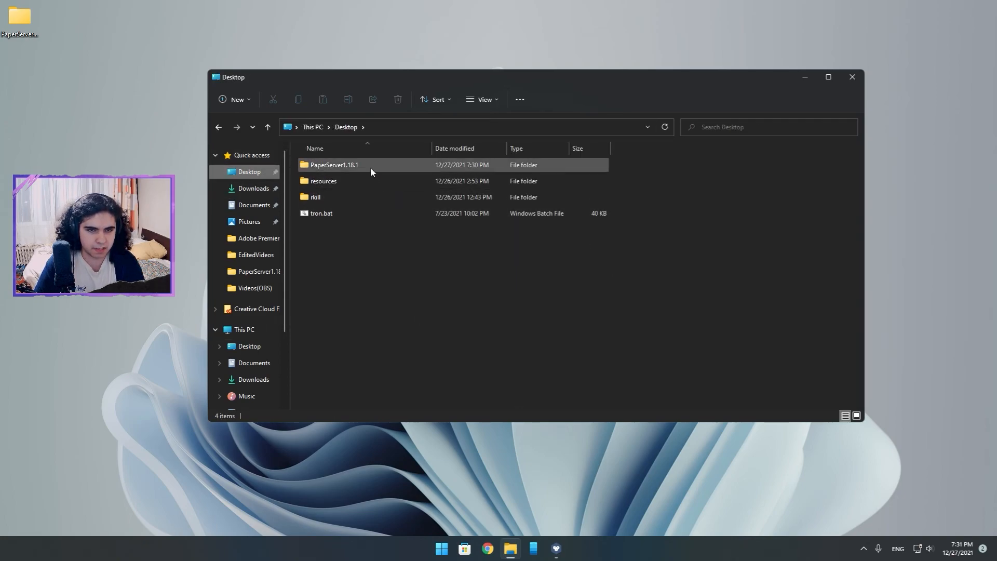
pyautogui.rightClick(320, 166)
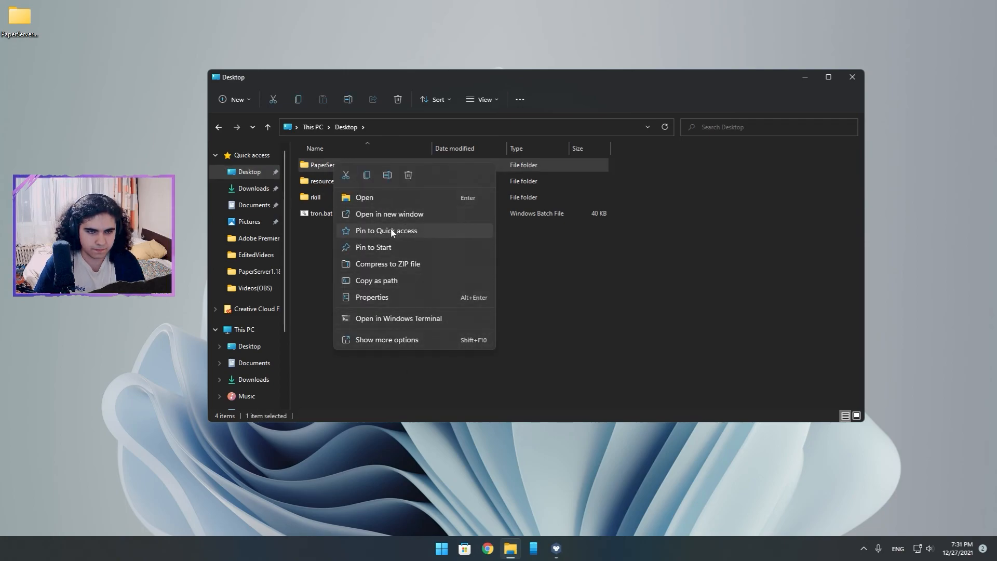
pyautogui.click(367, 176)
pyautogui.click(376, 287)
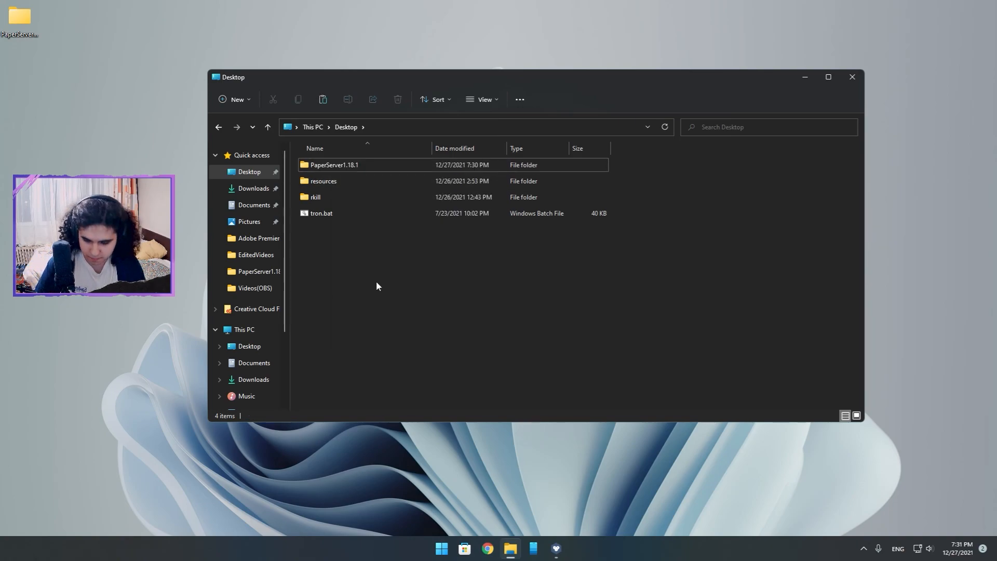
pyautogui.hotkey('ctrl', 'v')
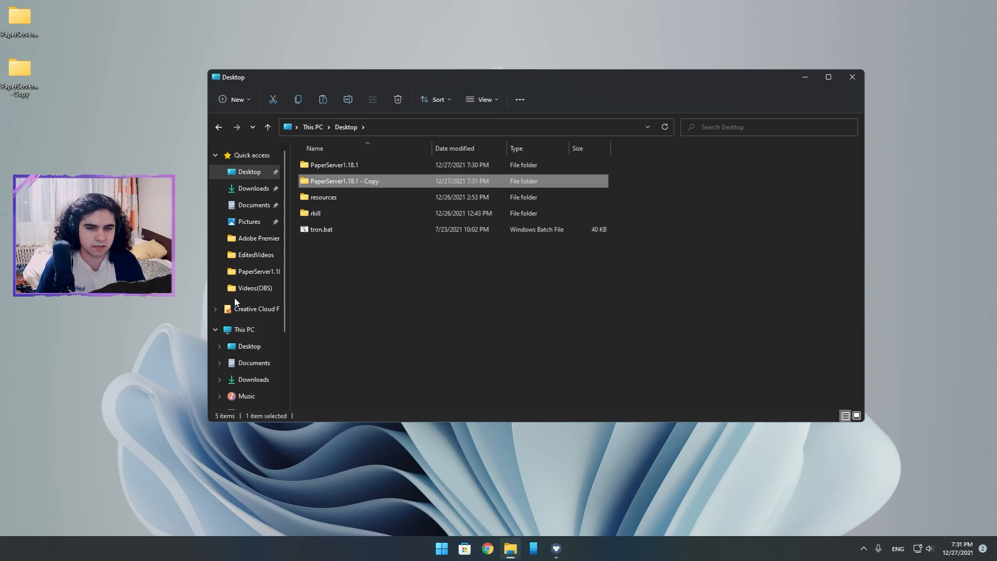
pyautogui.scroll(-2, 234, 296)
pyautogui.scroll(2, 270, 251)
pyautogui.scroll(1, 270, 251)
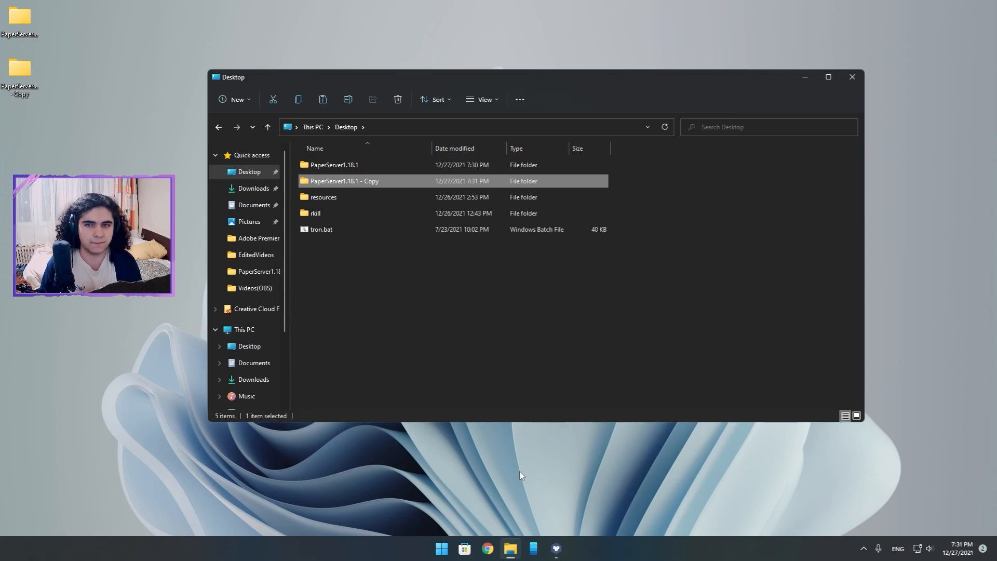
pyautogui.moveTo(86, 102); pyautogui.dragTo(20, 93)
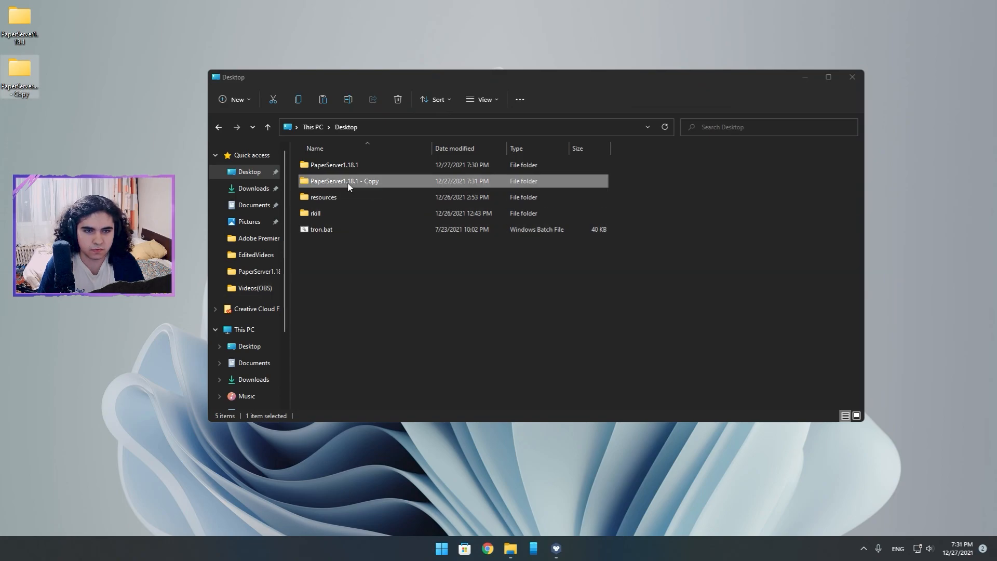
pyautogui.click(340, 170)
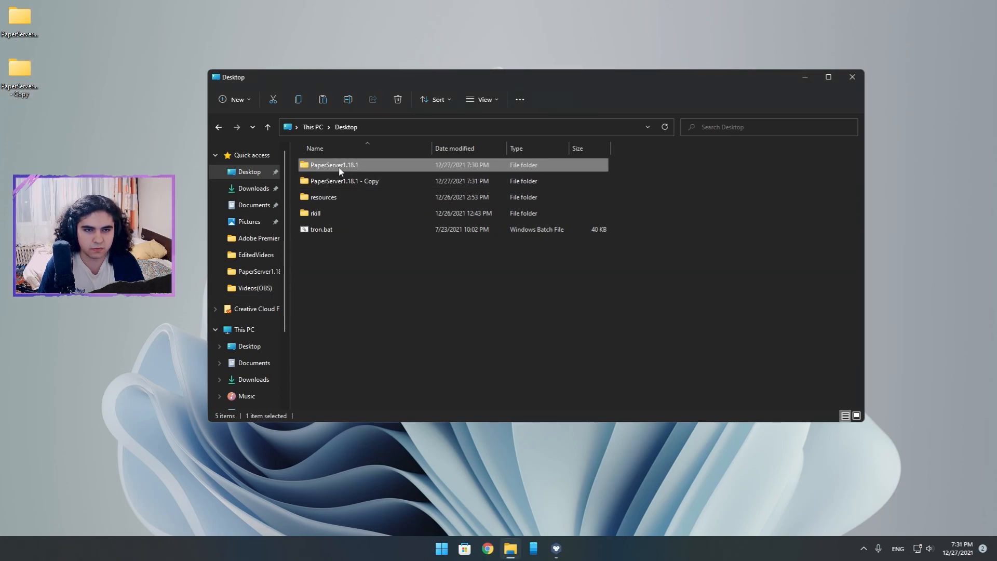
pyautogui.click(358, 186)
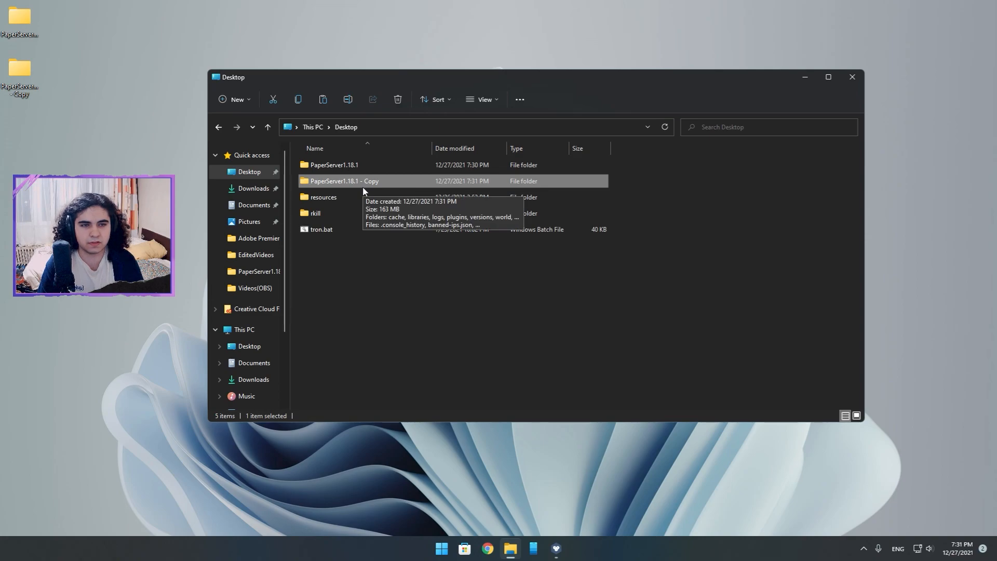